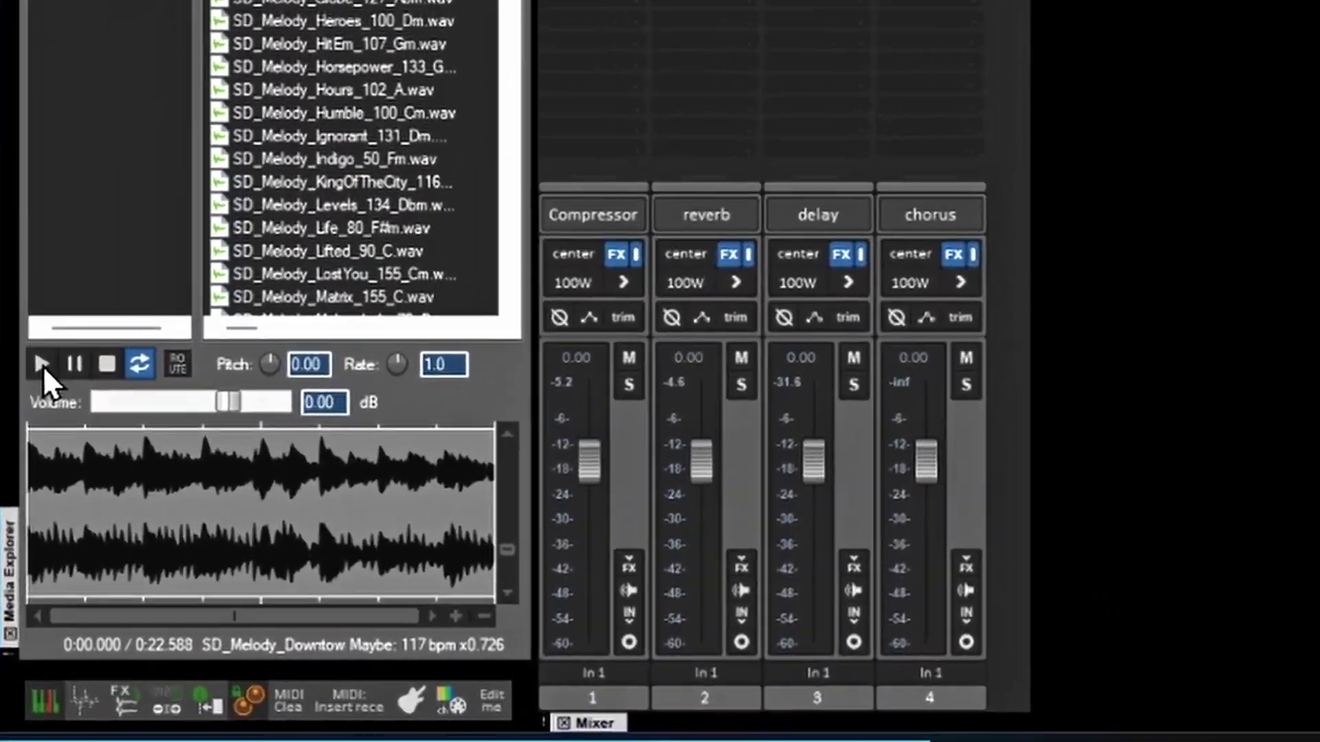
{"action": "left_click", "coordinate": [21, 567]}
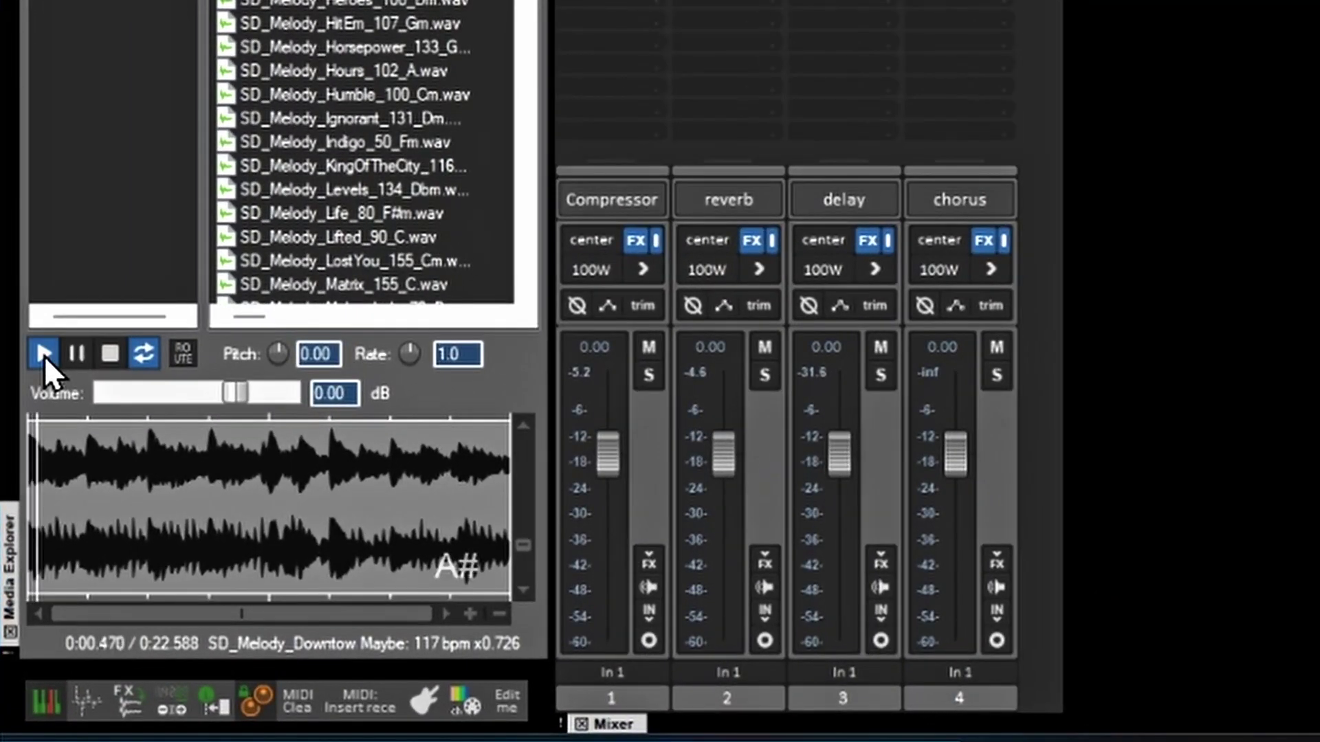
{"action": "left_click", "coordinate": [104, 356]}
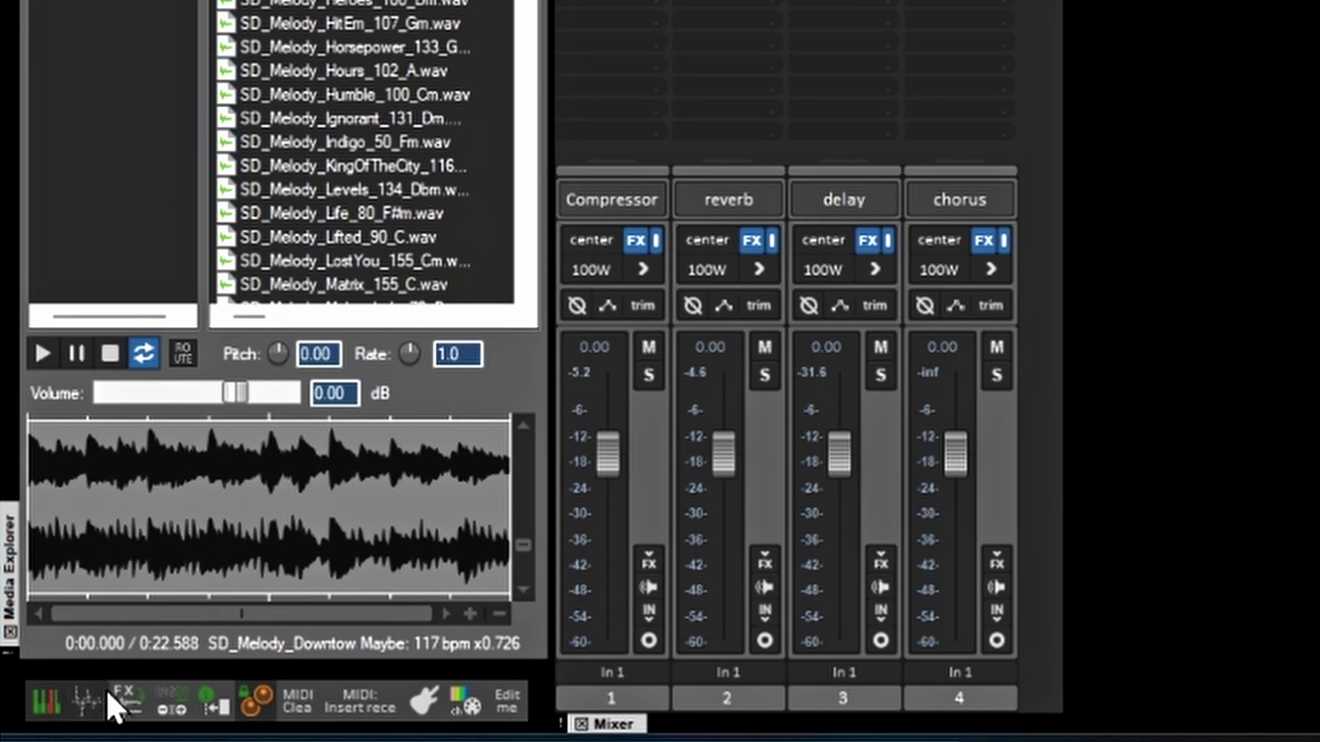
Show the tuner keyboard, lock the Downtown melody to C# (pitch -2.00), and play the preview.
{"action": "left_click", "coordinate": [45, 702]}
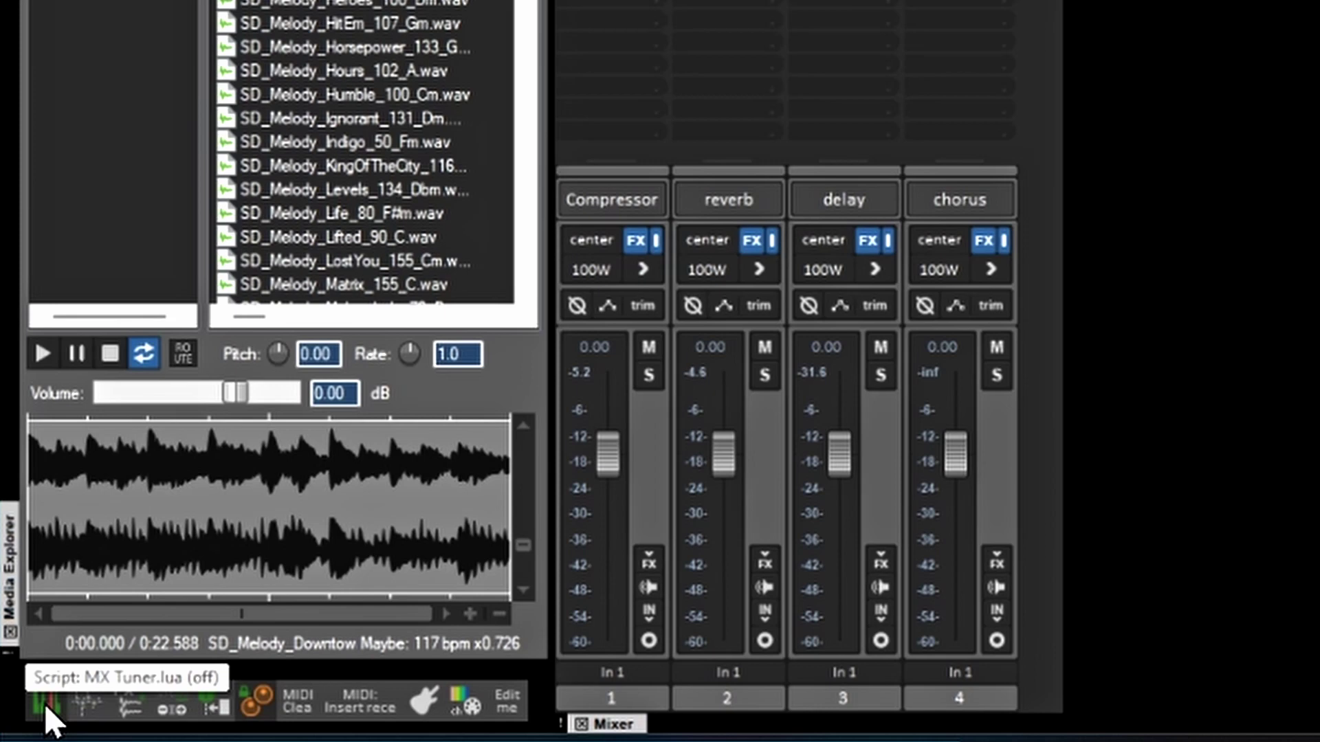
{"action": "left_click", "coordinate": [45, 704]}
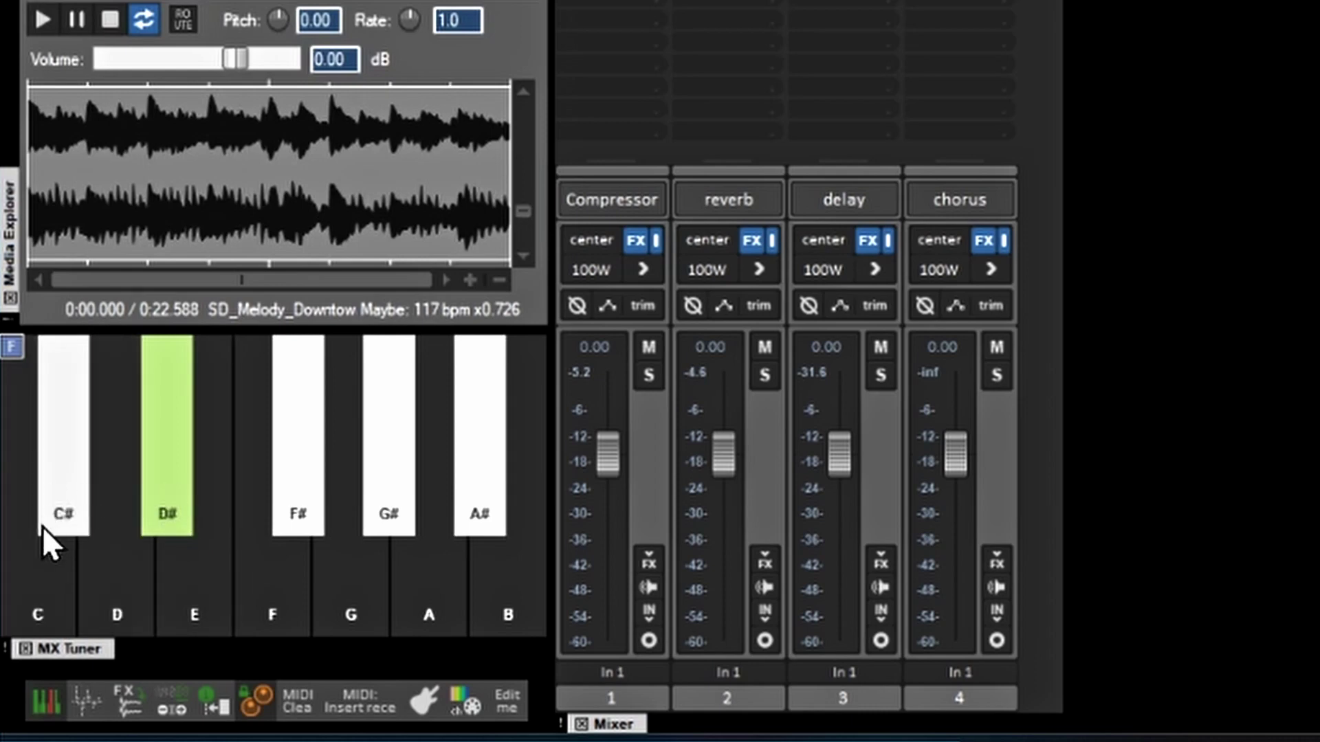
{"action": "left_click", "coordinate": [65, 461]}
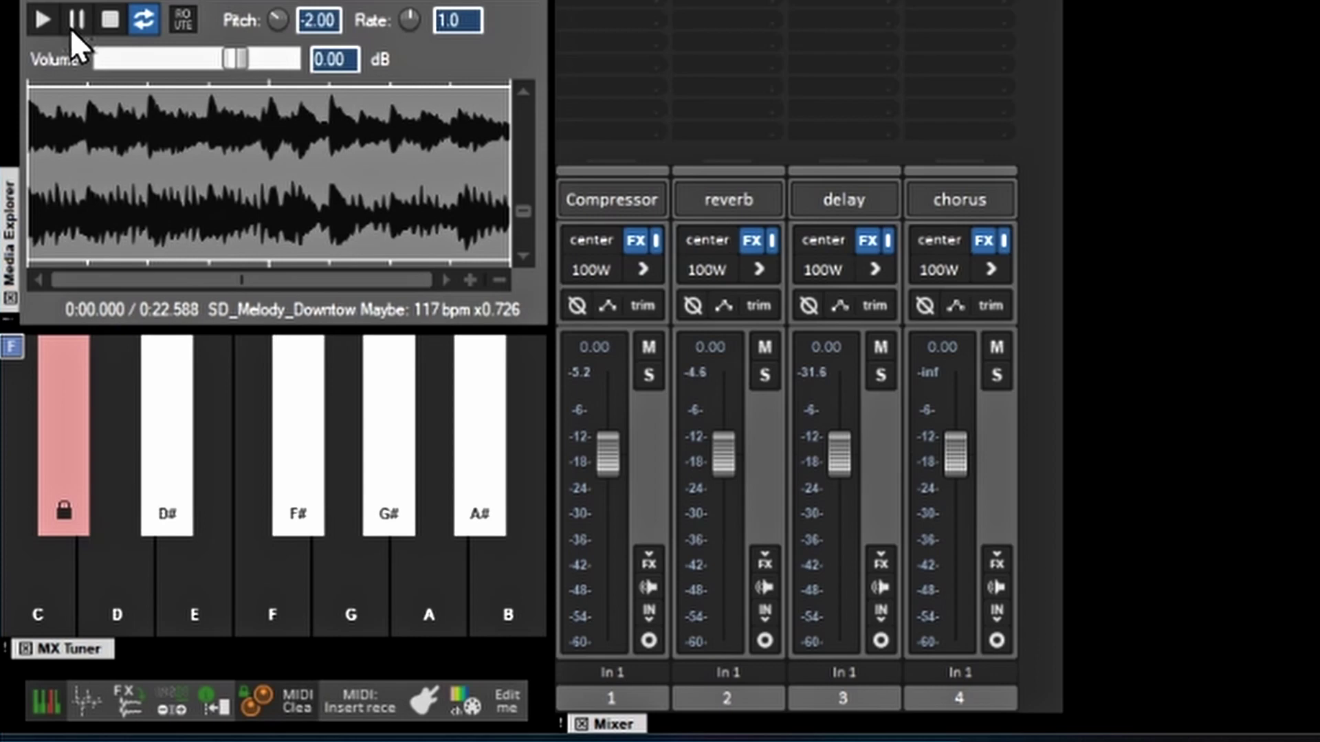
{"action": "left_click", "coordinate": [41, 18]}
Insert the pitched Downtown melody onto a new track 6 from the Media Explorer waveform.
{"action": "right_click", "coordinate": [210, 129]}
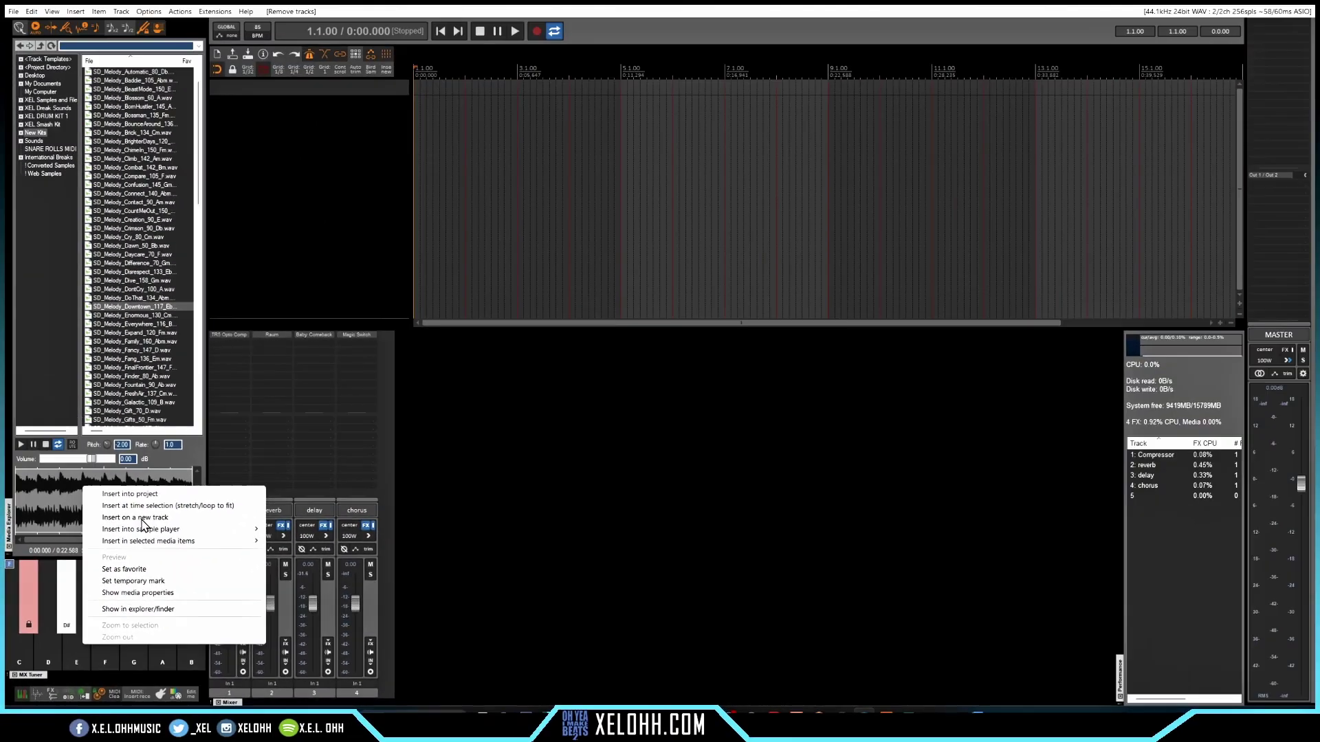
{"action": "left_click", "coordinate": [348, 272]}
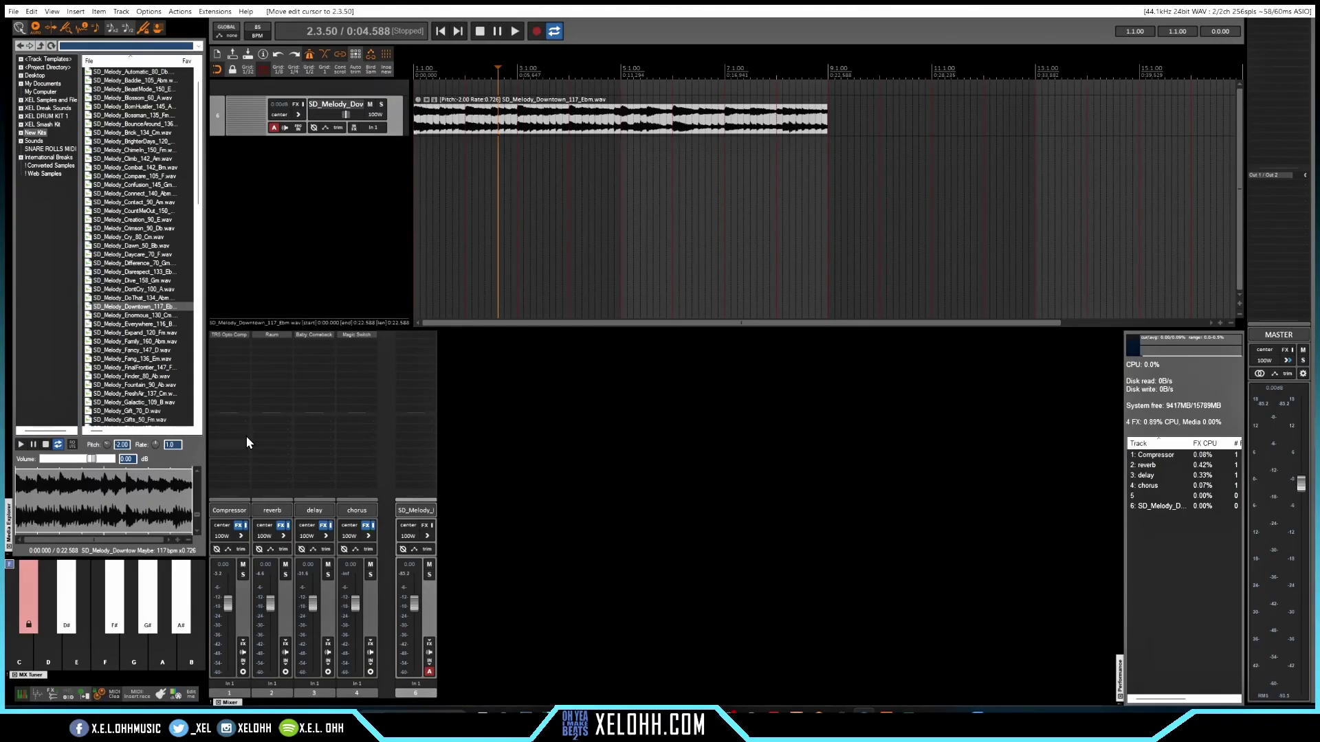
Load the melody into the slicer, lower Sensitivity, and reposition the first slice markers.
{"action": "left_click", "coordinate": [37, 695]}
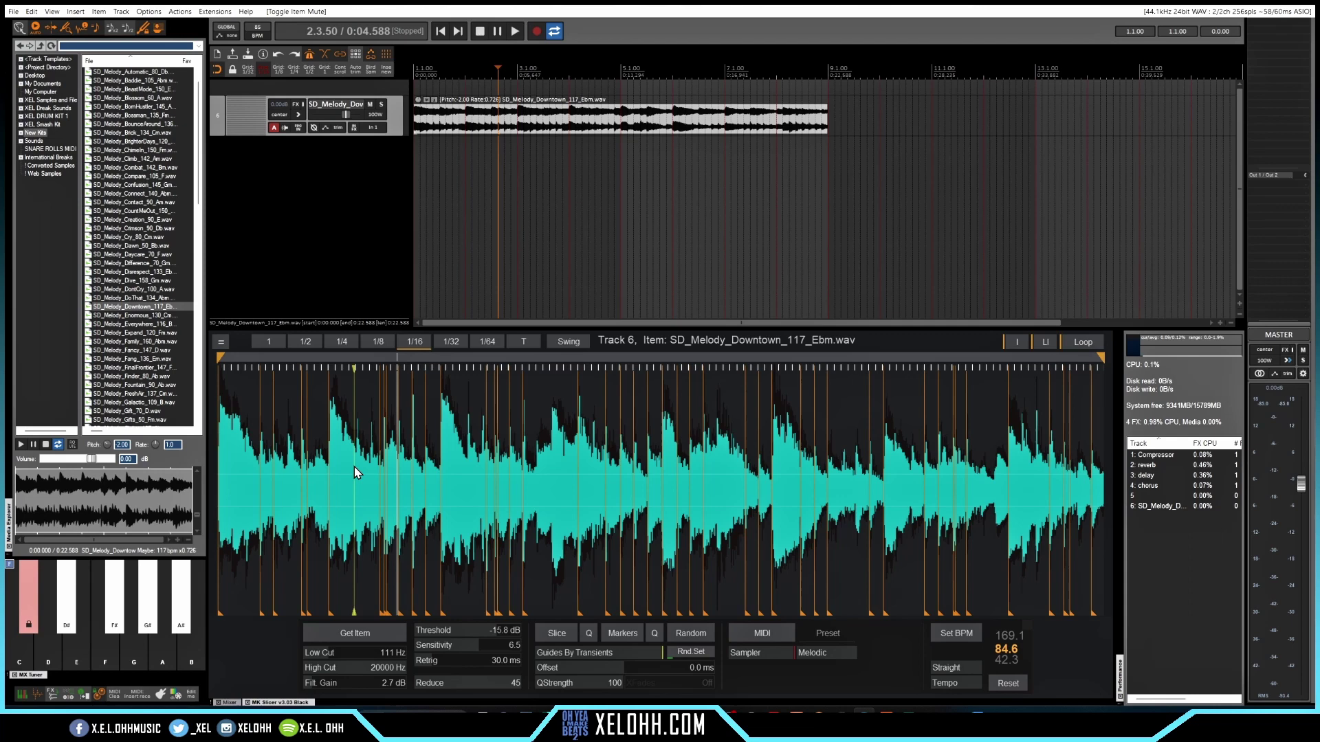
{"action": "left_click_drag", "start_coordinate": [355, 472], "coordinate": [377, 528]}
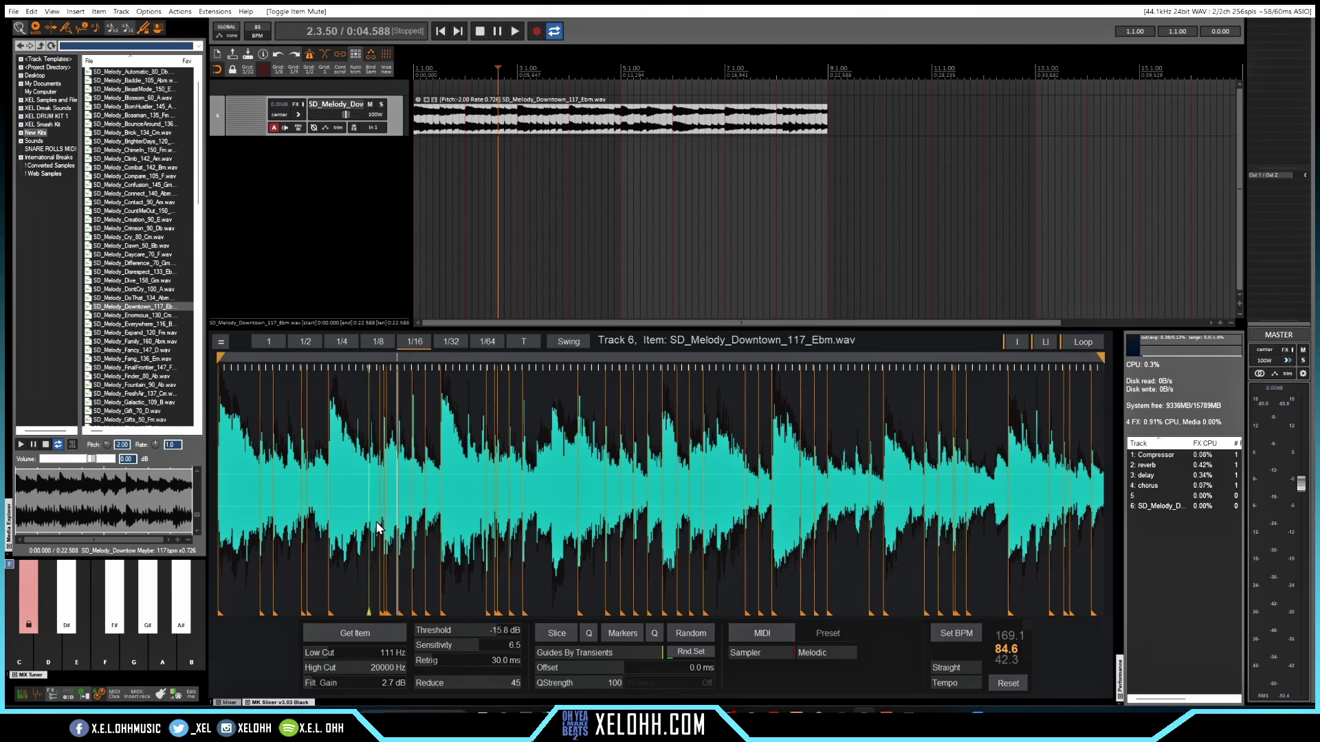
{"action": "left_click", "coordinate": [454, 598]}
{"action": "scroll", "coordinate": [474, 649], "scroll_direction": "down", "scroll_amount": 1}
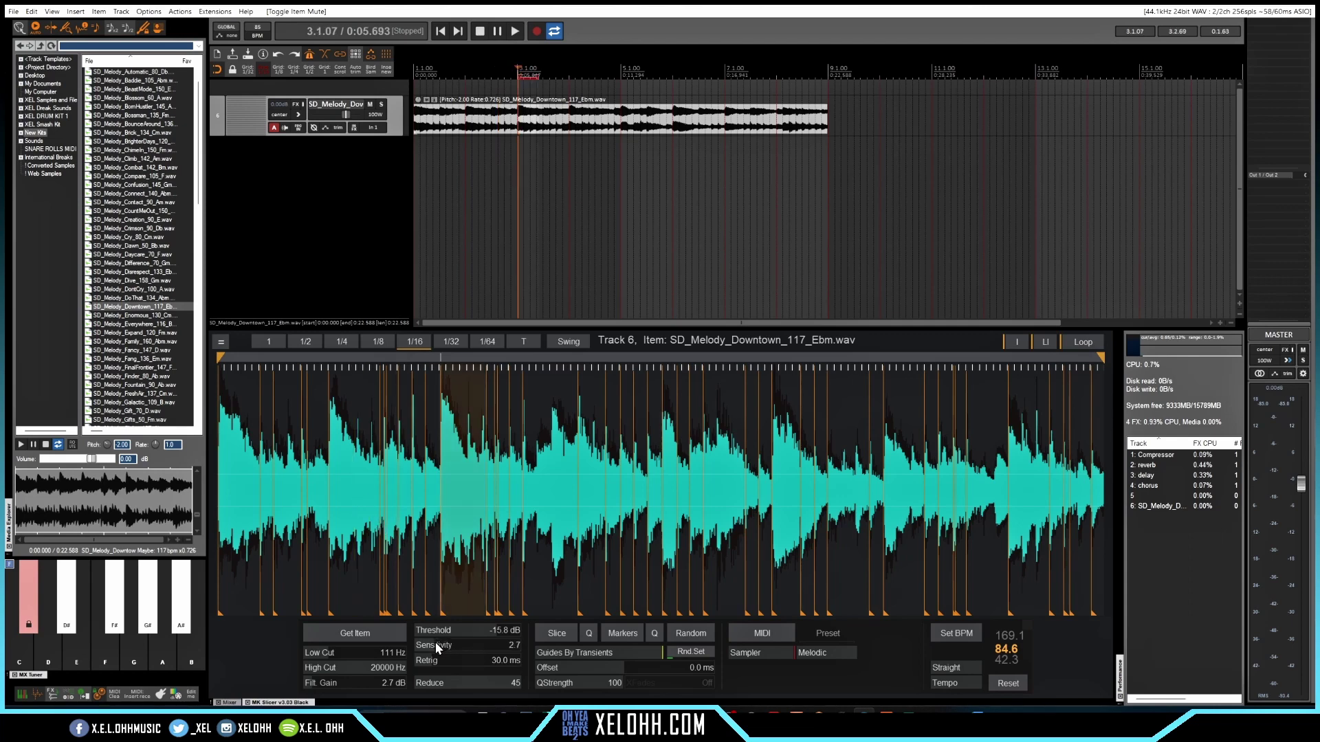
{"action": "scroll", "coordinate": [435, 643], "scroll_direction": "down", "scroll_amount": 3}
{"action": "mouse_move", "coordinate": [428, 511]}
{"action": "left_mouse_down"}
{"action": "mouse_move", "coordinate": [295, 463]}
{"action": "mouse_move", "coordinate": [413, 498]}
{"action": "mouse_move", "coordinate": [253, 482]}
{"action": "mouse_move", "coordinate": [301, 516]}
{"action": "mouse_move", "coordinate": [360, 516]}
{"action": "mouse_move", "coordinate": [317, 515]}
{"action": "left_mouse_up"}
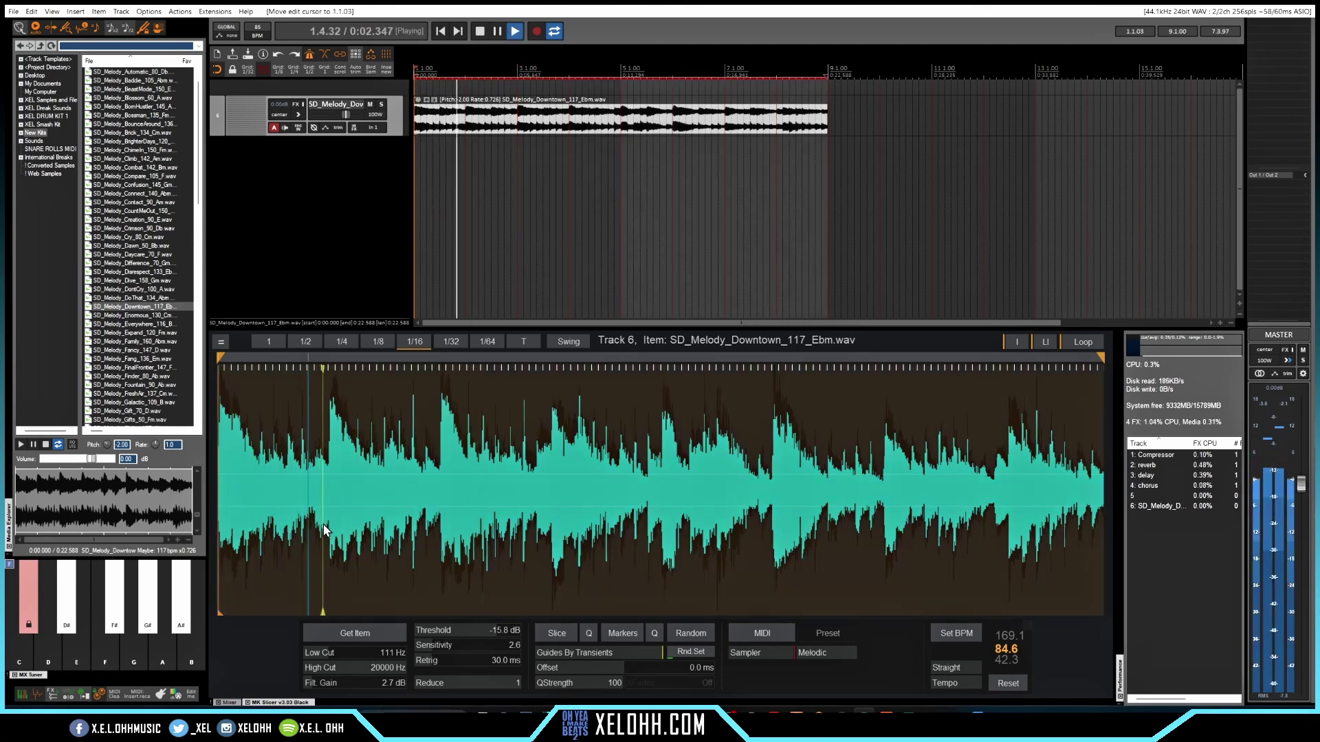
{"action": "key", "text": "space"}
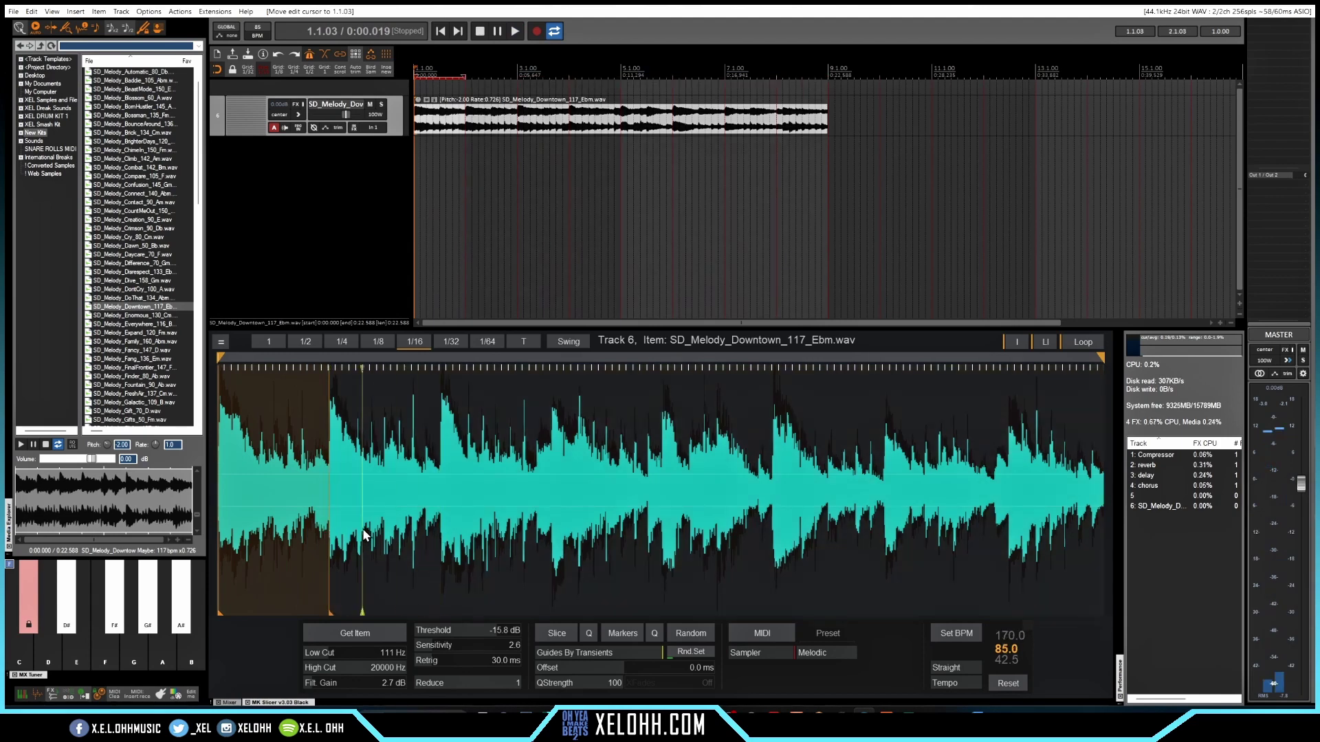
Add slice markers at each following phrase start, auditioning slices, to reach eight slices.
{"action": "left_click", "coordinate": [420, 536]}
{"action": "left_click_drag", "start_coordinate": [428, 530], "coordinate": [440, 523]}
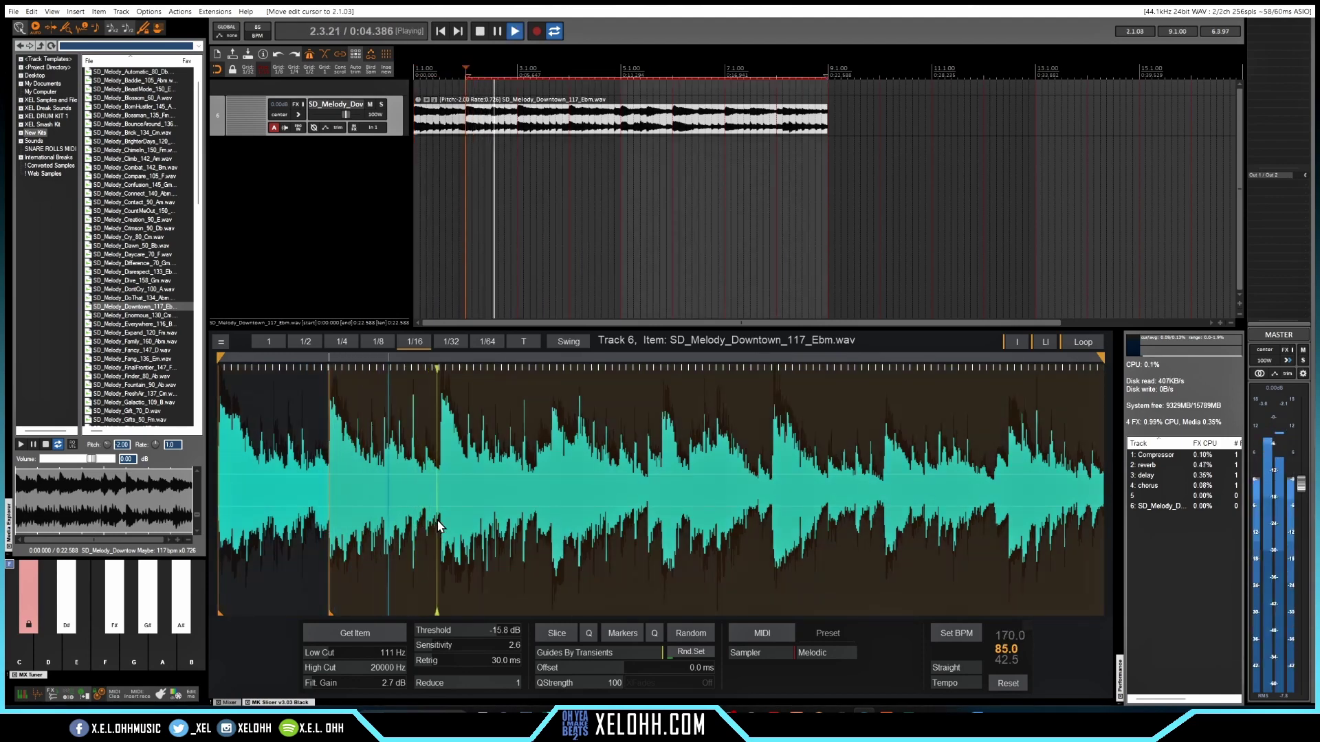
{"action": "left_click", "coordinate": [561, 506]}
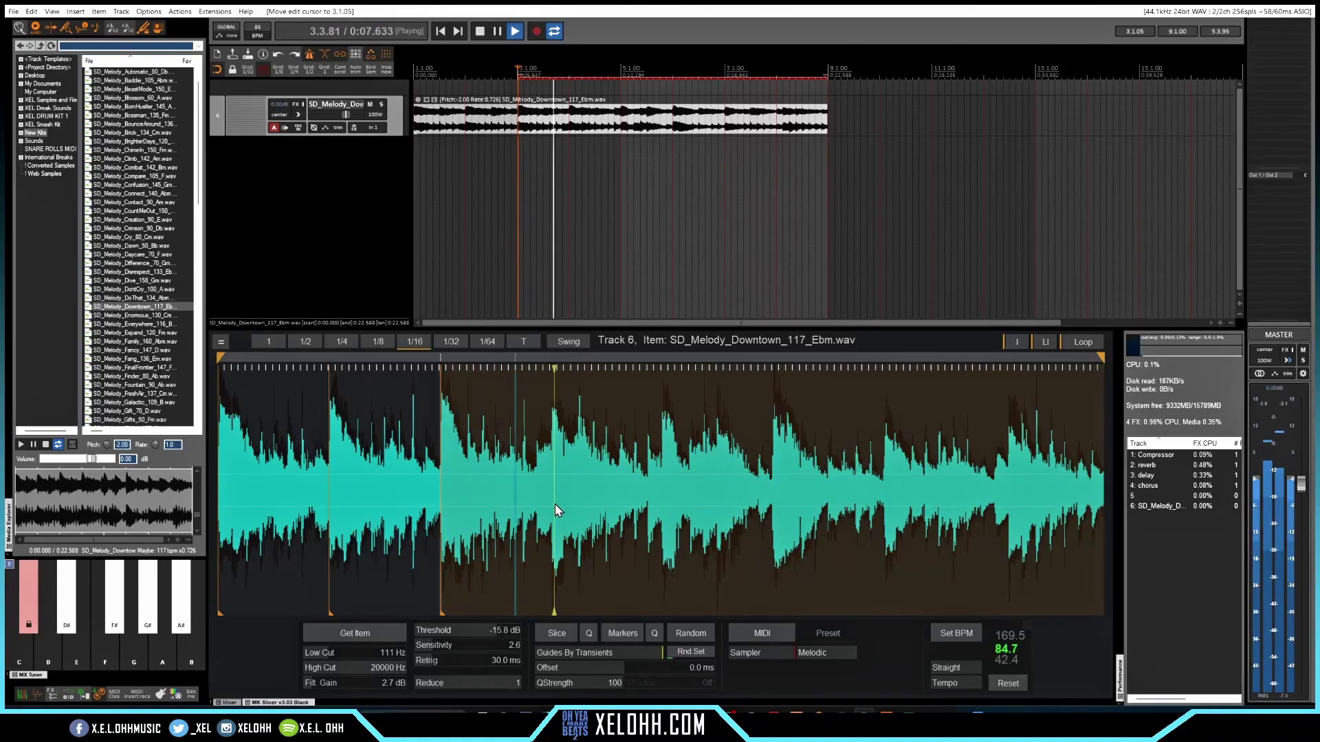
{"action": "left_click", "coordinate": [555, 505]}
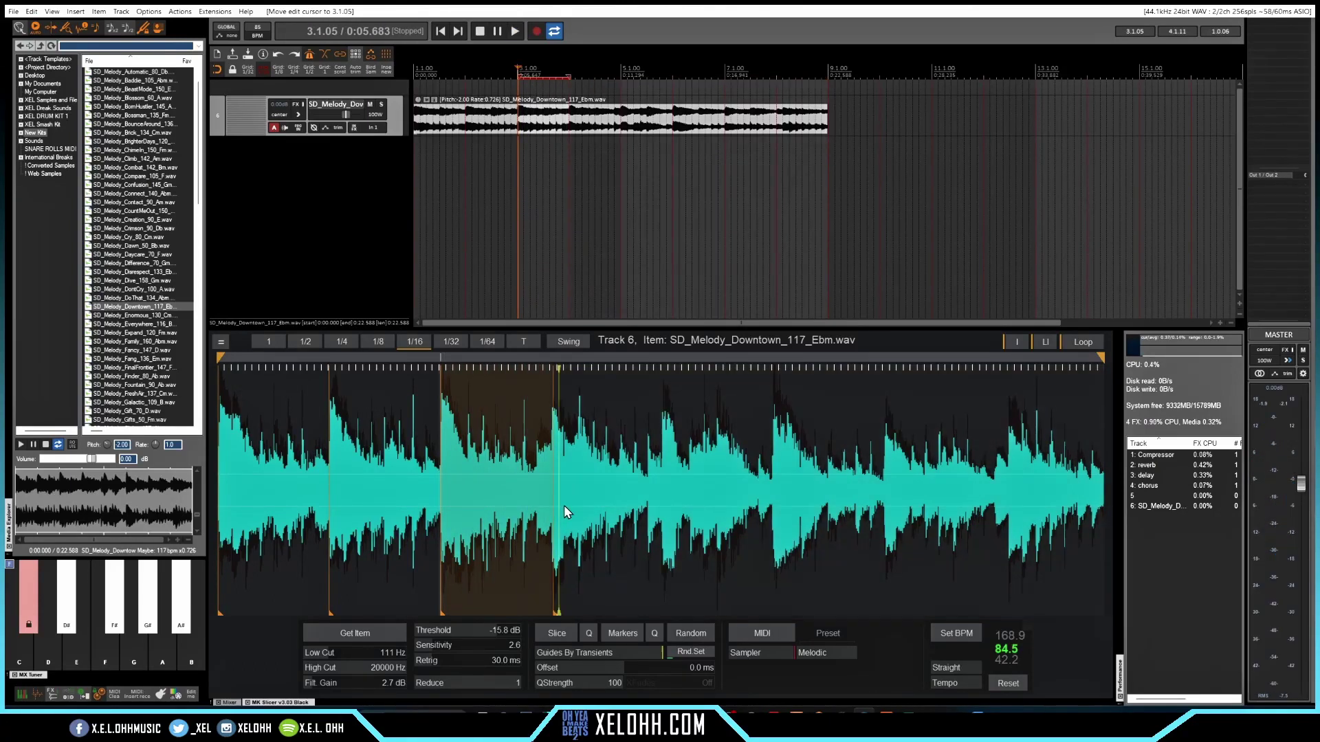
{"action": "left_click", "coordinate": [629, 506]}
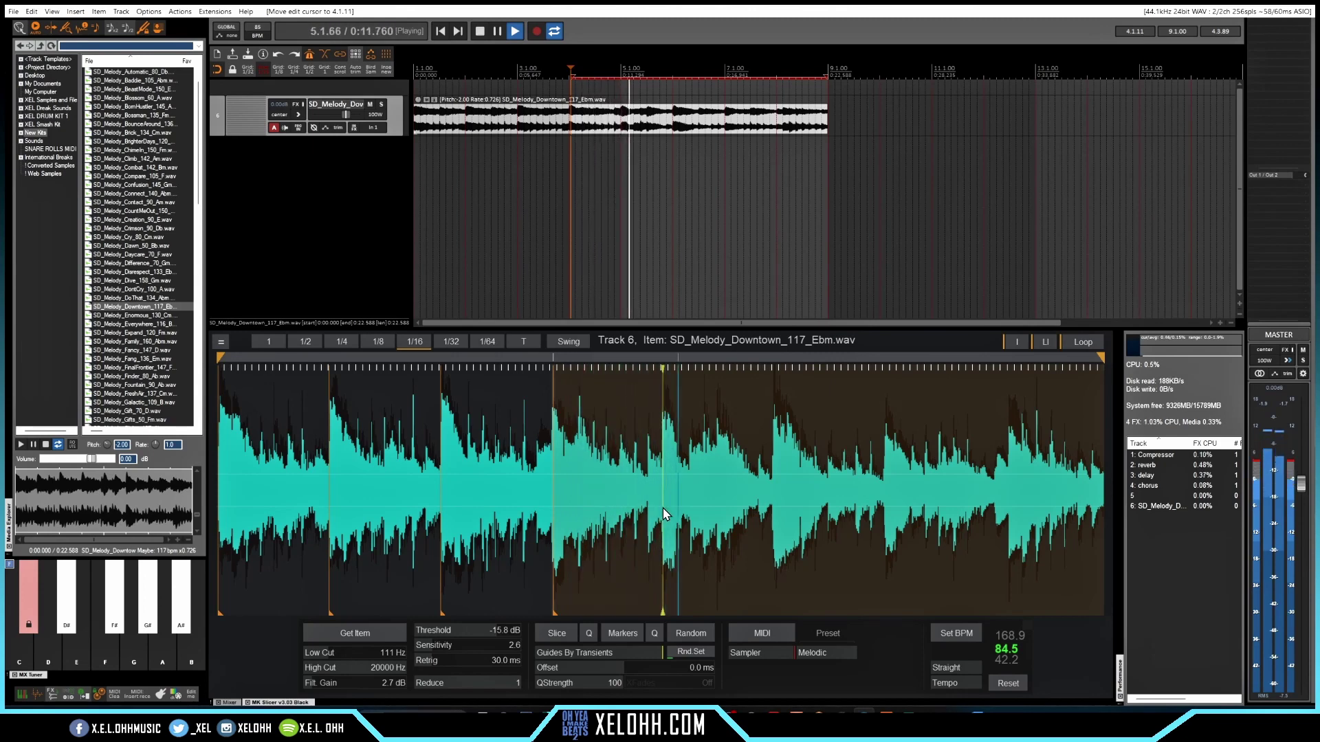
{"action": "left_click", "coordinate": [664, 514]}
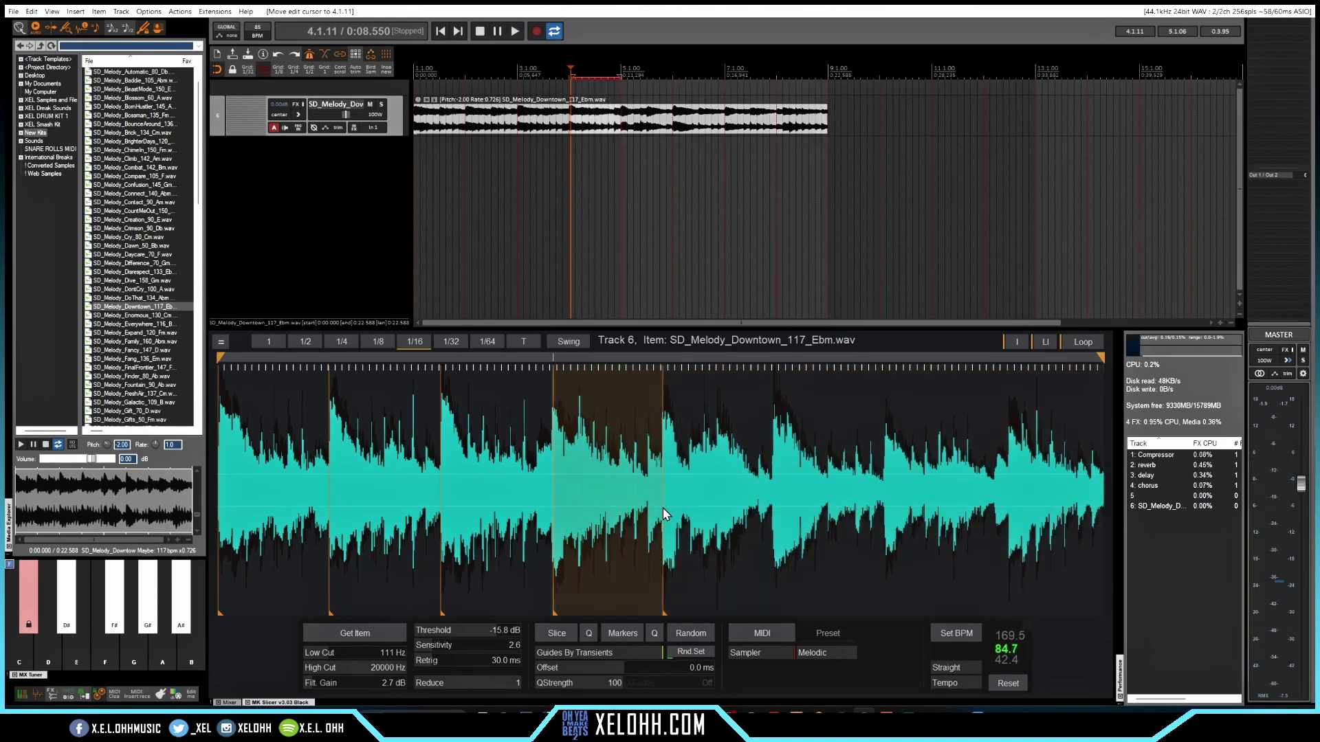
{"action": "left_click", "coordinate": [772, 520]}
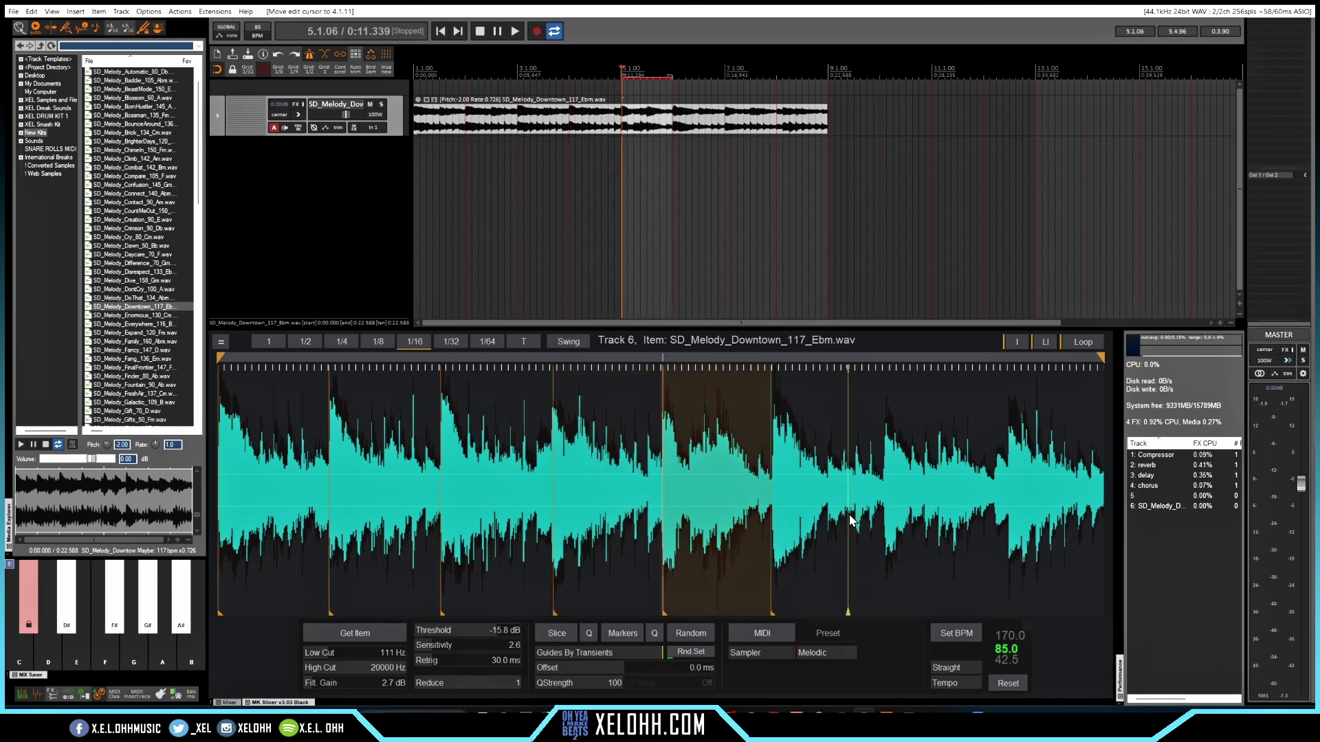
{"action": "left_click", "coordinate": [884, 519]}
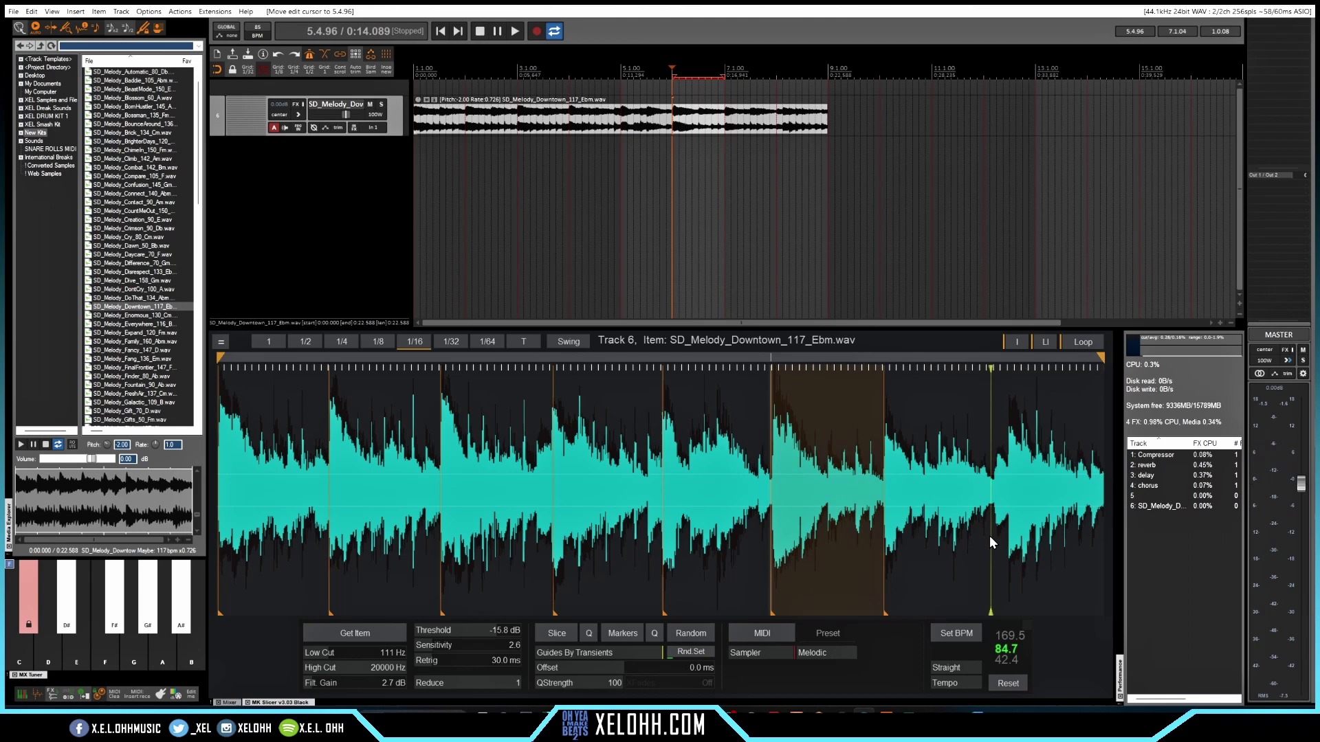
{"action": "left_click", "coordinate": [983, 536]}
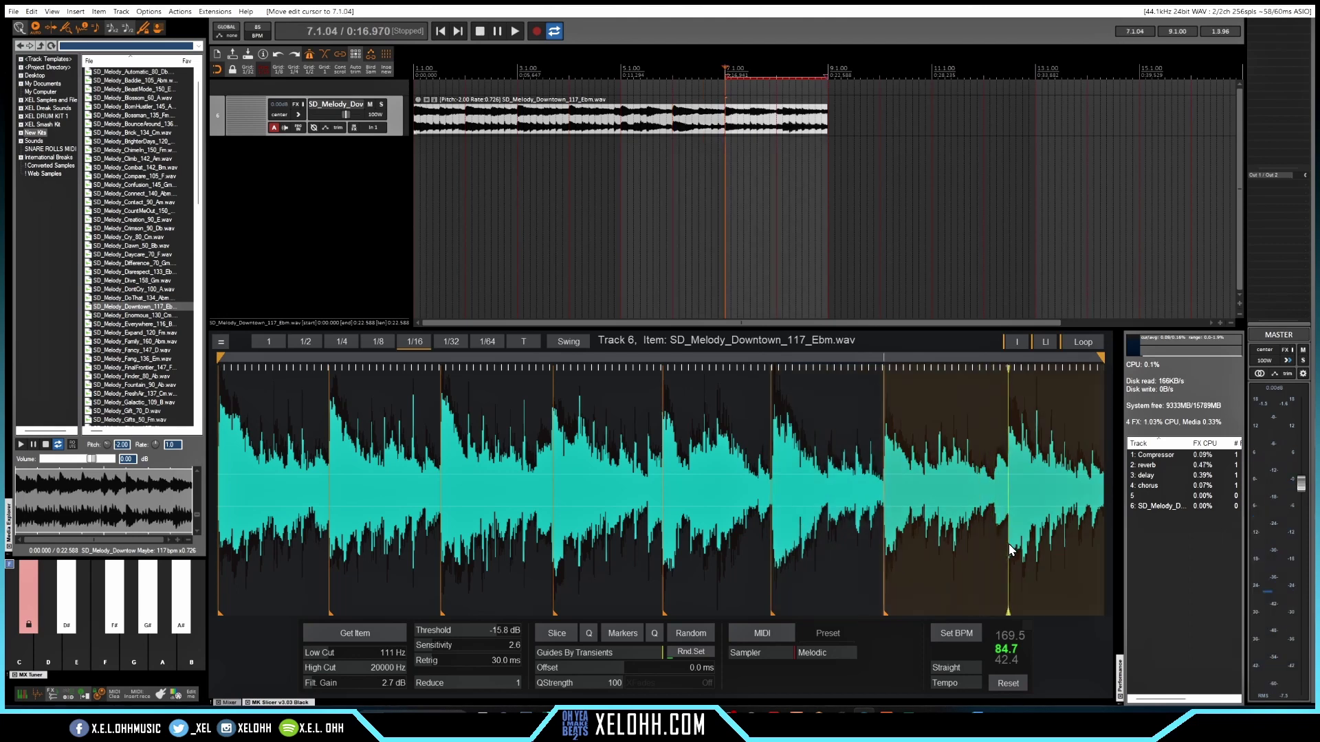
{"action": "left_click", "coordinate": [1008, 550]}
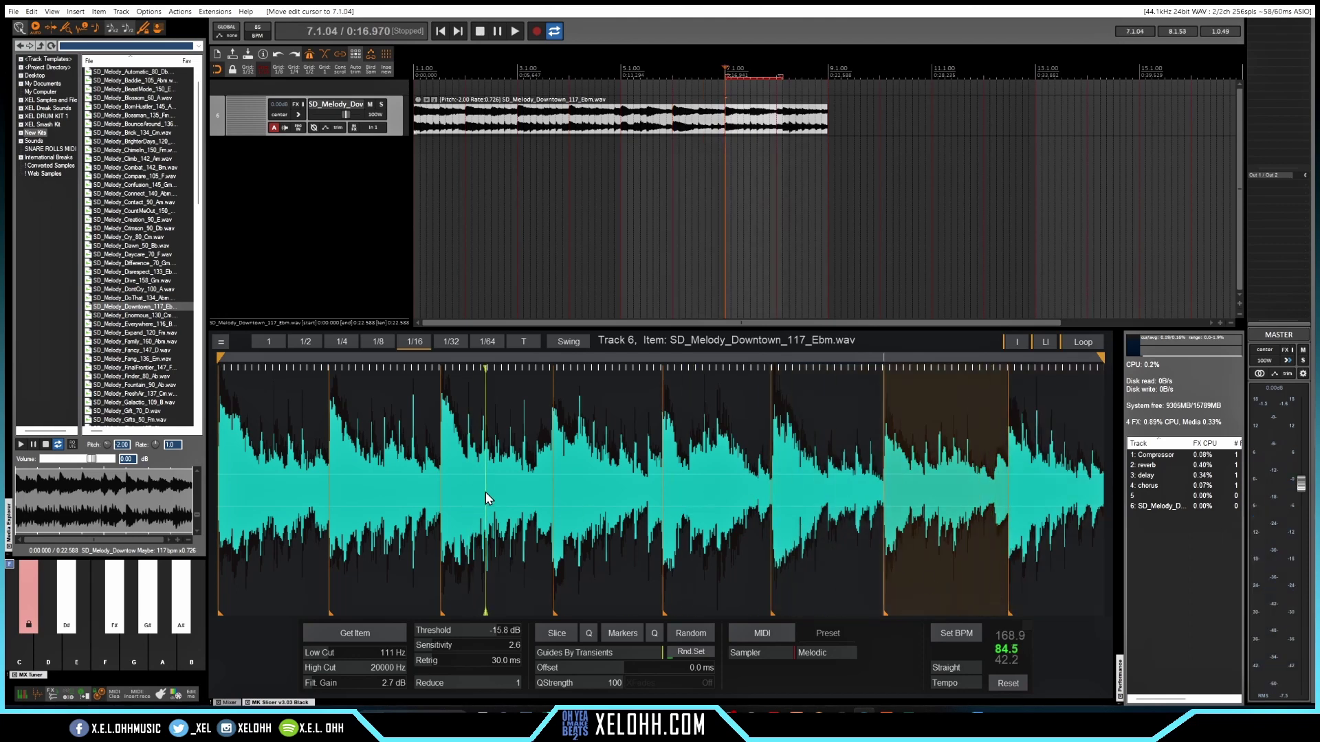
Convert the slices into a Sliced item on track 7 with KOMPLETE KONTROL All Channels input.
{"action": "left_click", "coordinate": [762, 634]}
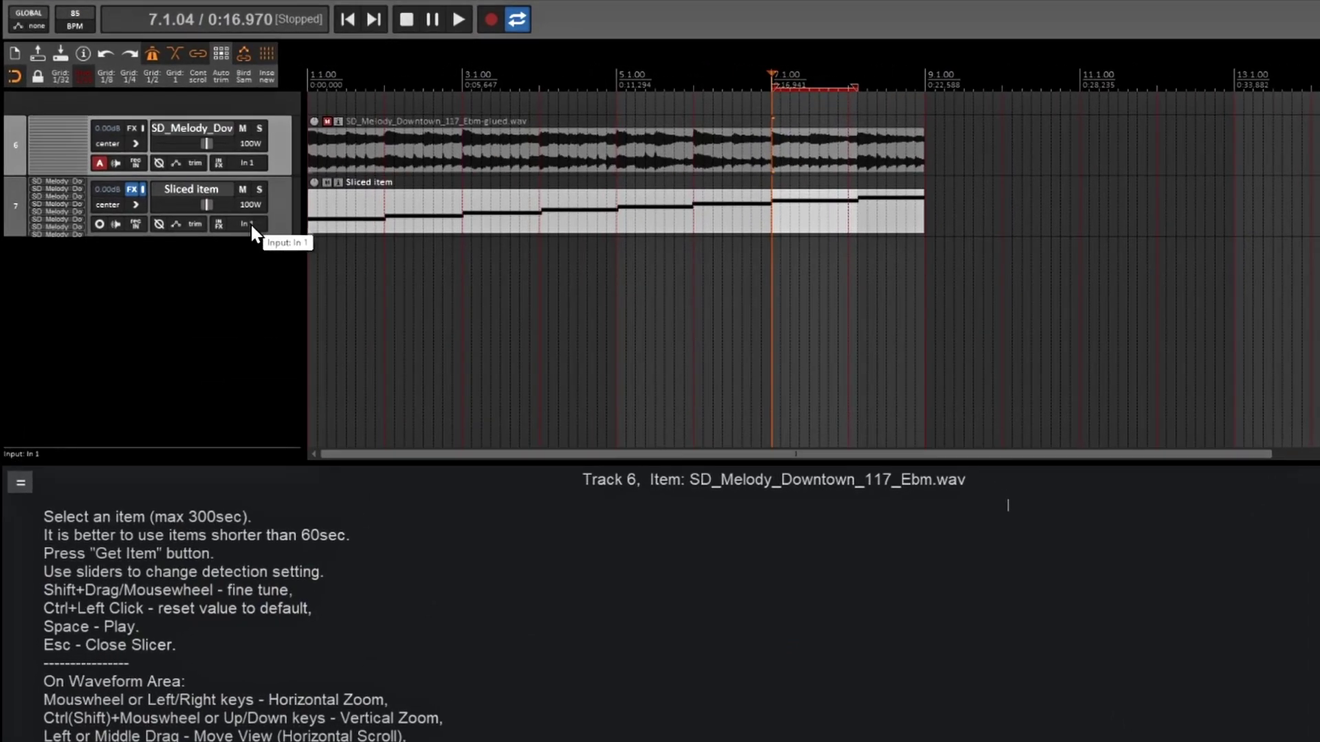
{"action": "left_click", "coordinate": [248, 223]}
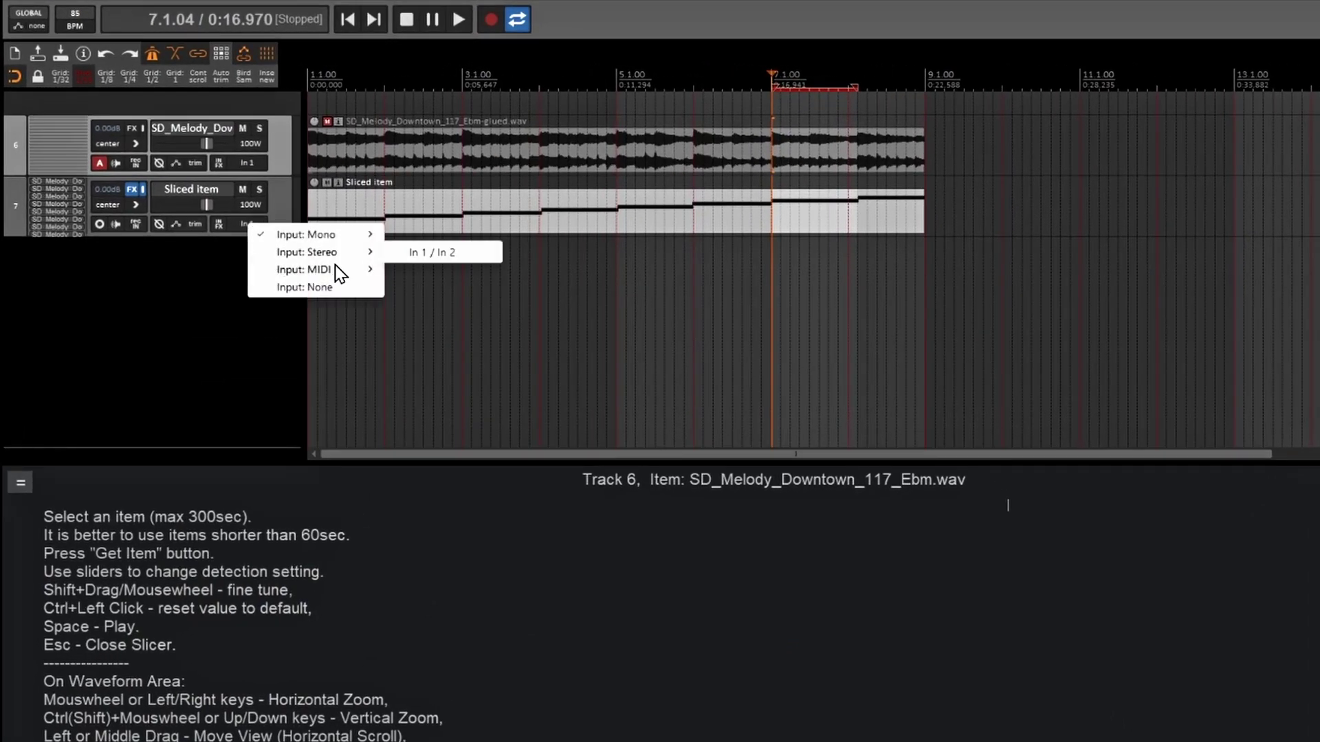
{"action": "mouse_move", "coordinate": [344, 271]}
{"action": "mouse_move", "coordinate": [445, 273]}
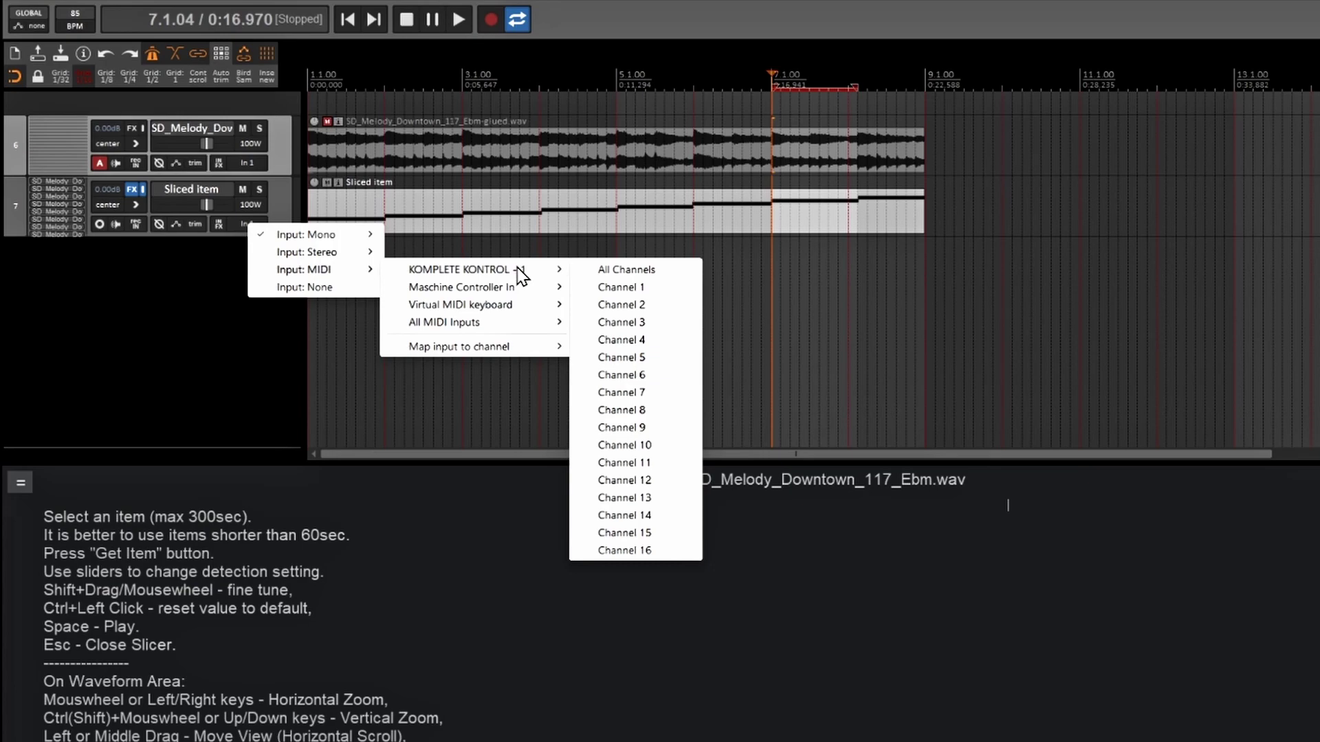
{"action": "left_click", "coordinate": [627, 270]}
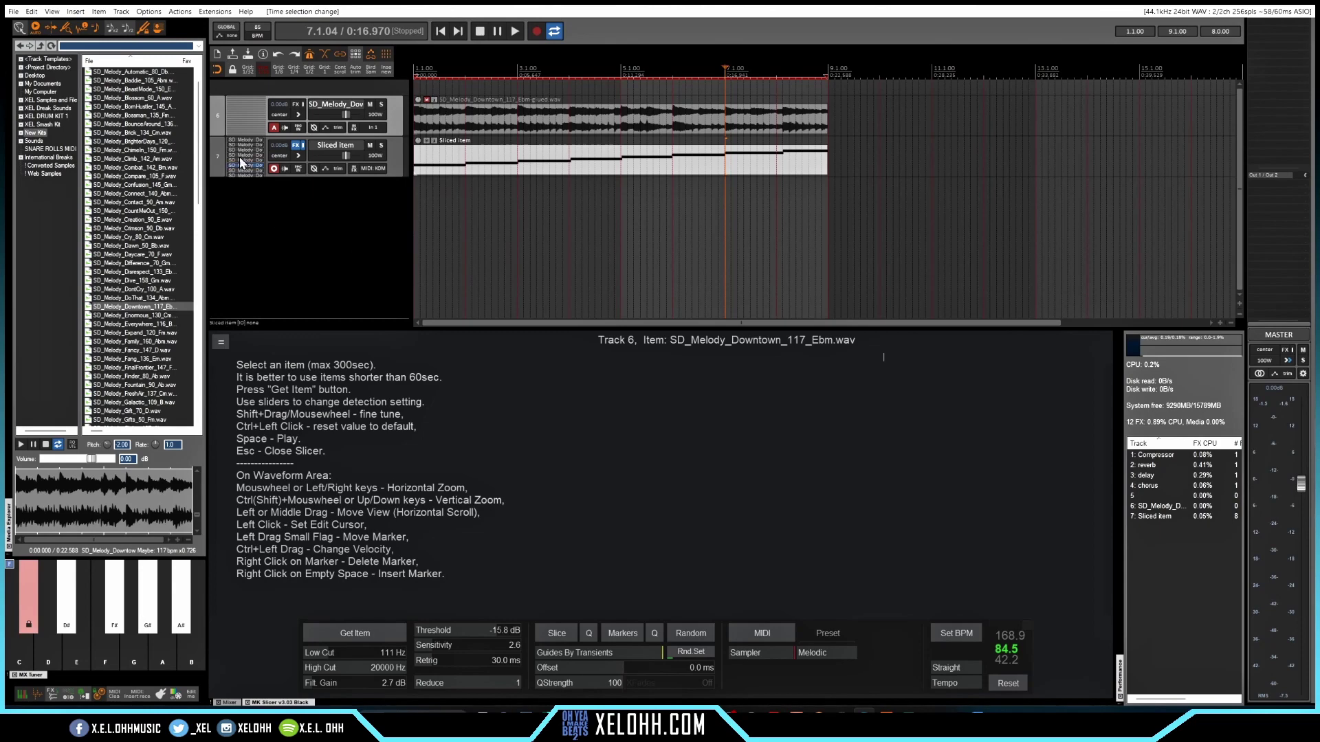
Open the Sliced item in the MIDI editor and delete all its slice notes.
{"action": "double_click", "coordinate": [588, 162]}
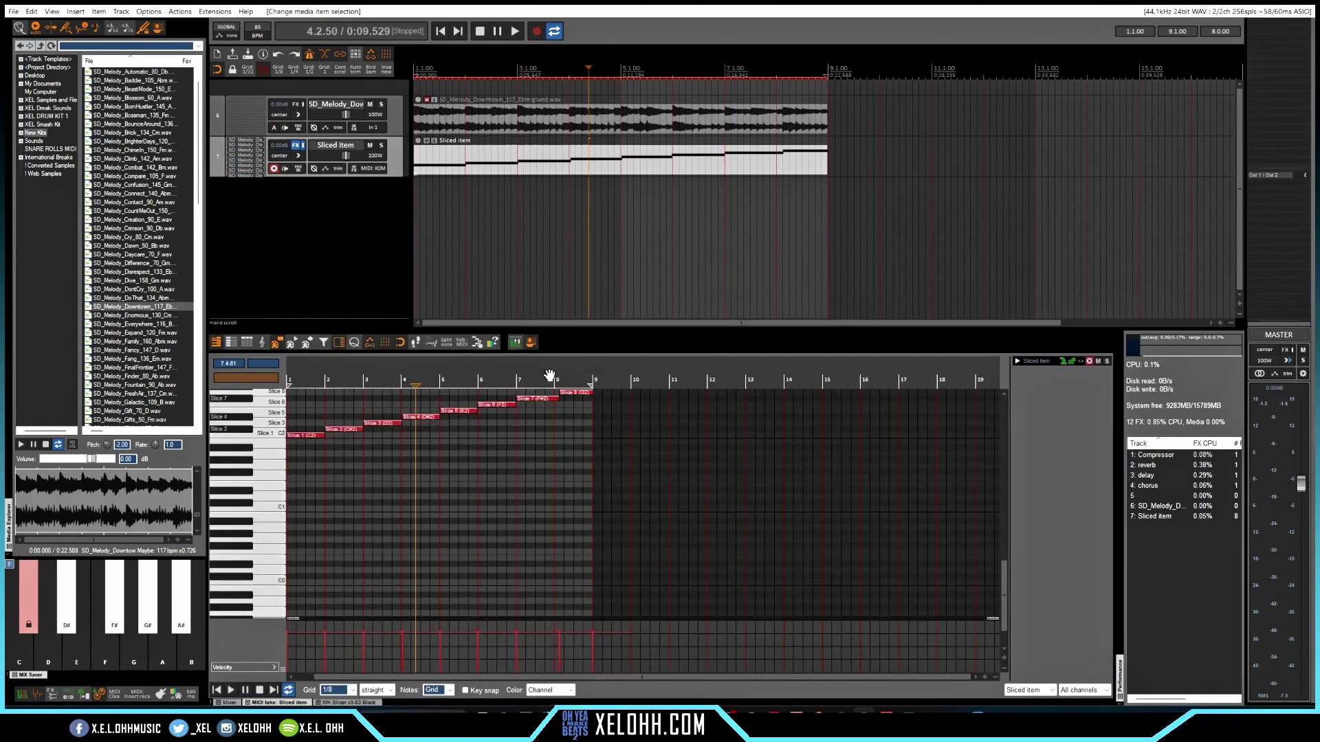
{"action": "left_click", "coordinate": [495, 383]}
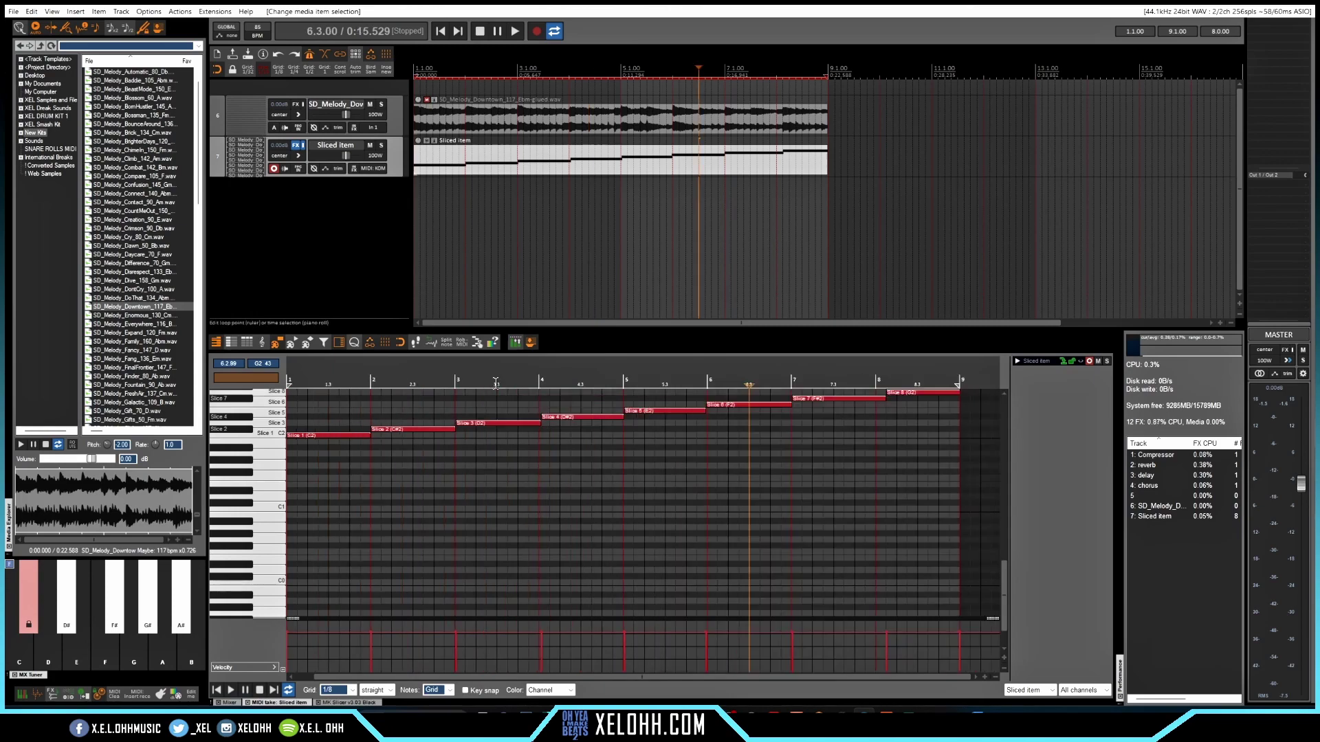
{"action": "scroll", "coordinate": [945, 483], "scroll_direction": "up", "scroll_amount": 3}
{"action": "scroll", "coordinate": [945, 484], "scroll_direction": "up", "scroll_amount": 1}
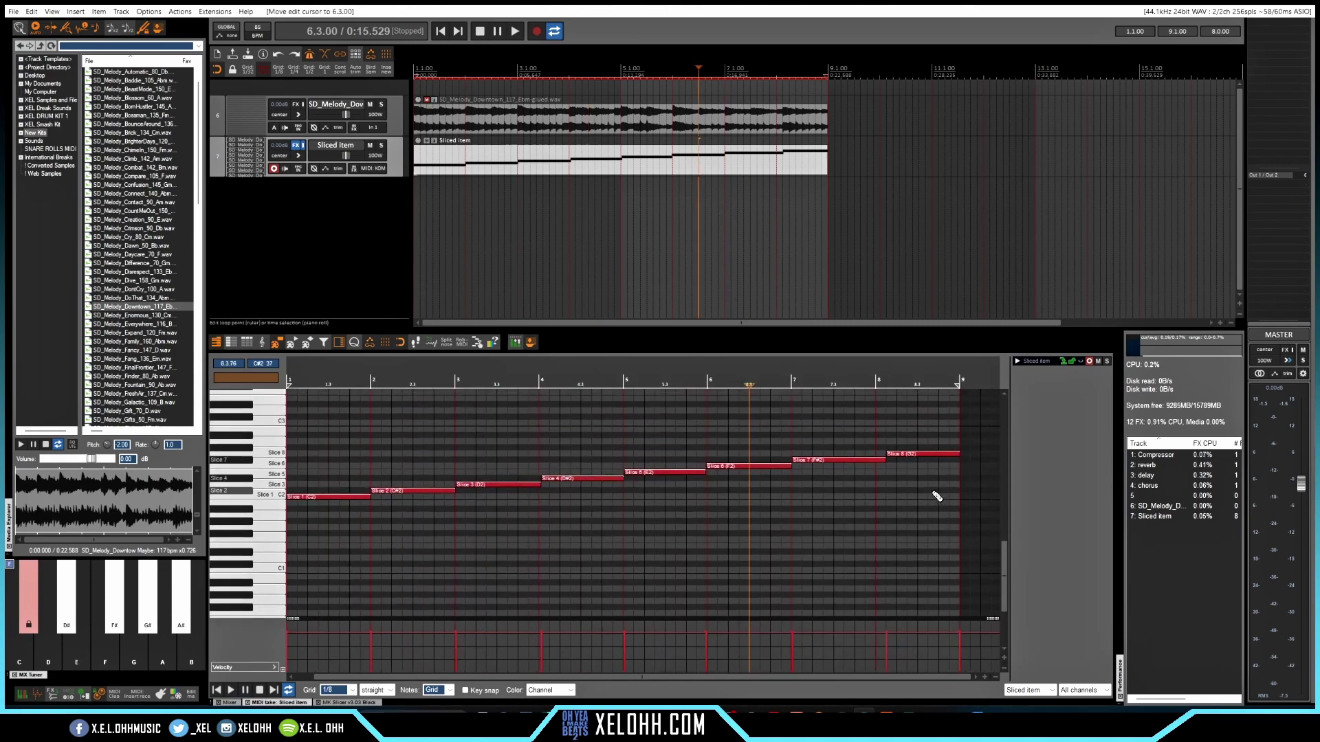
{"action": "scroll", "coordinate": [910, 482], "scroll_direction": "up", "scroll_amount": 4}
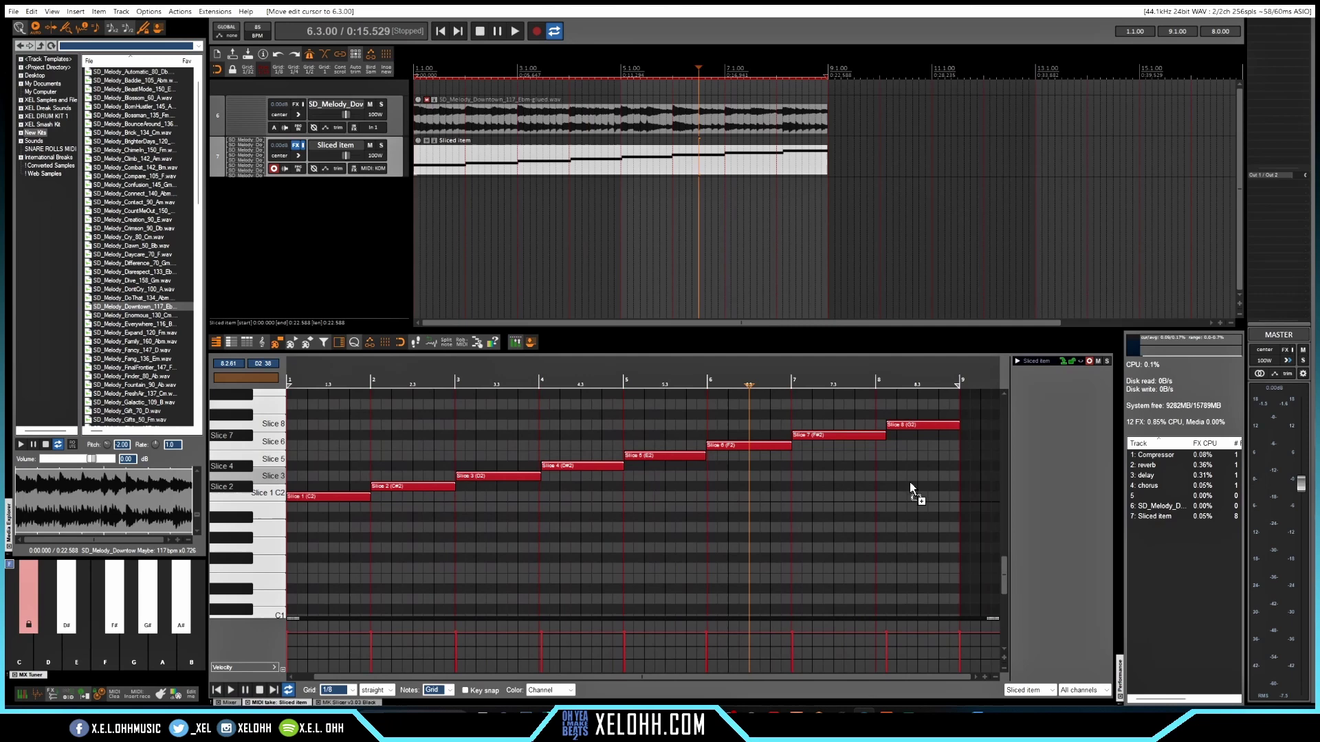
{"action": "scroll", "coordinate": [915, 487], "scroll_direction": "up", "scroll_amount": 2}
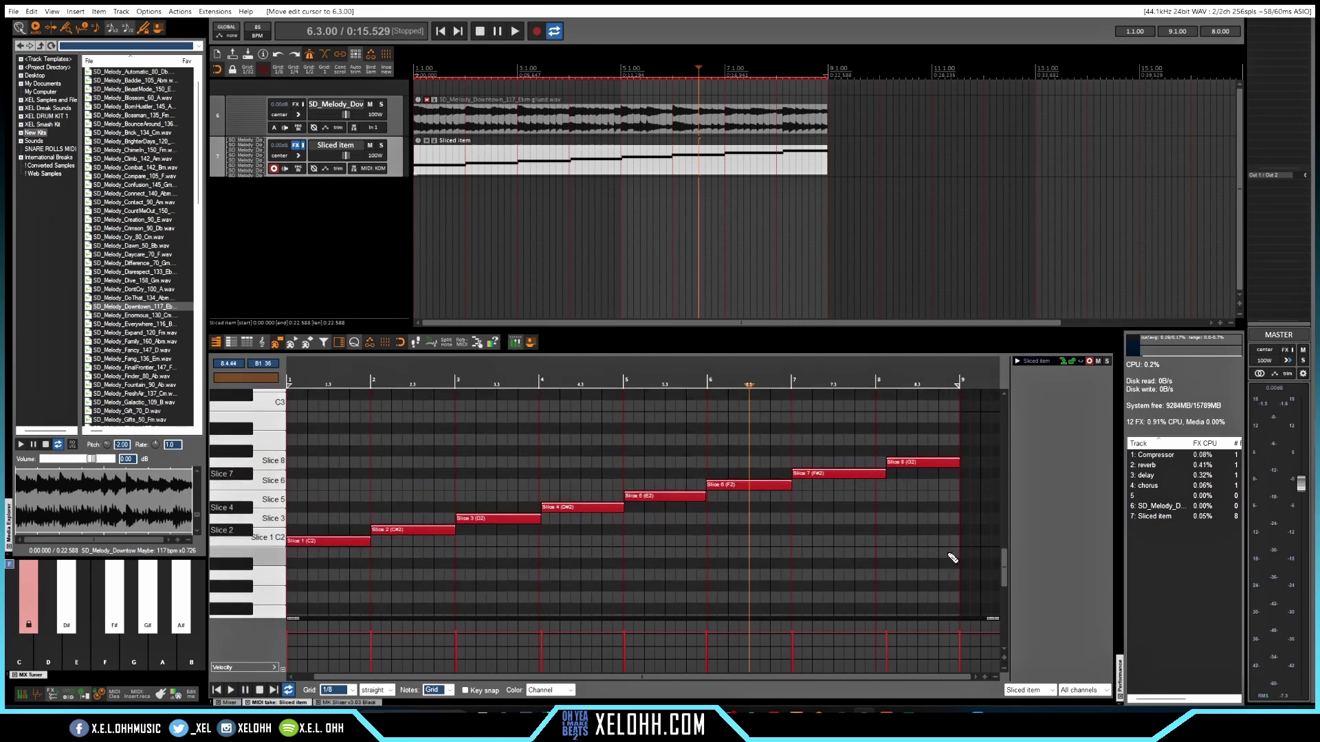
{"action": "left_click_drag", "start_coordinate": [949, 552], "coordinate": [321, 432]}
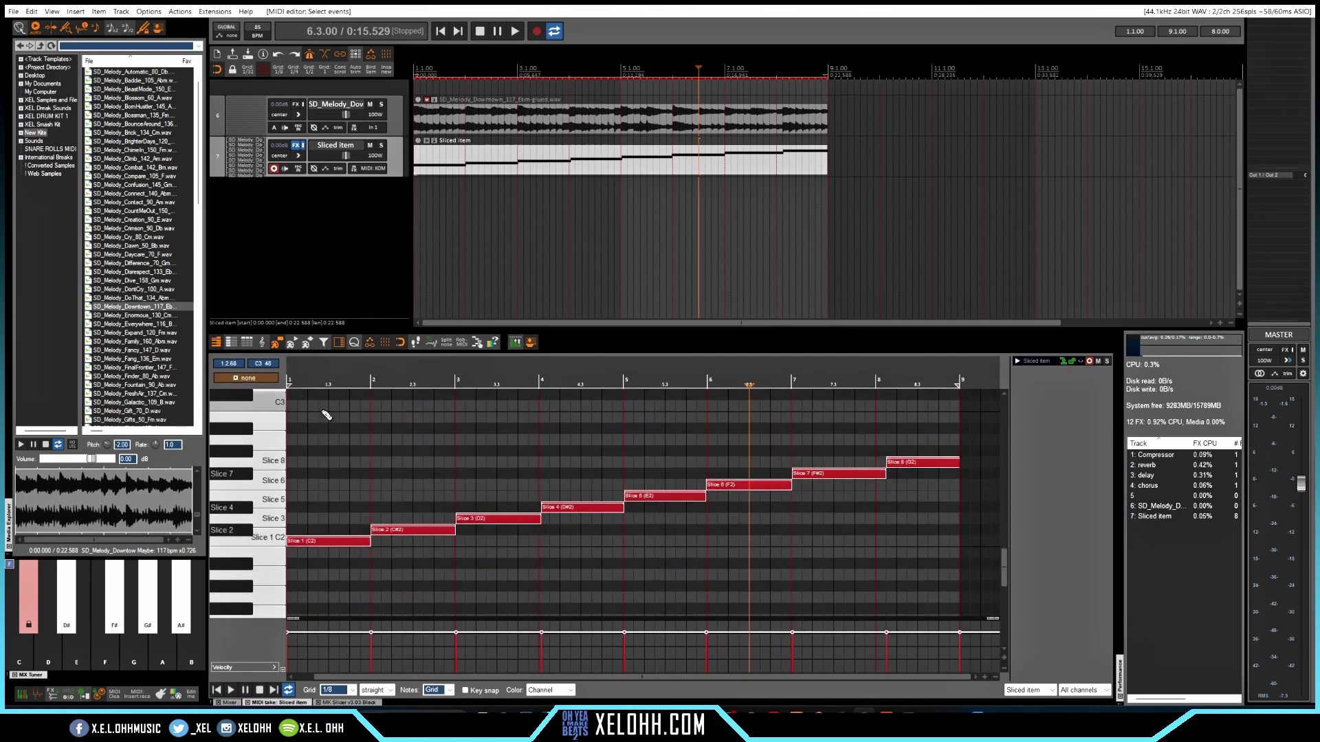
{"action": "key", "text": "Delete"}
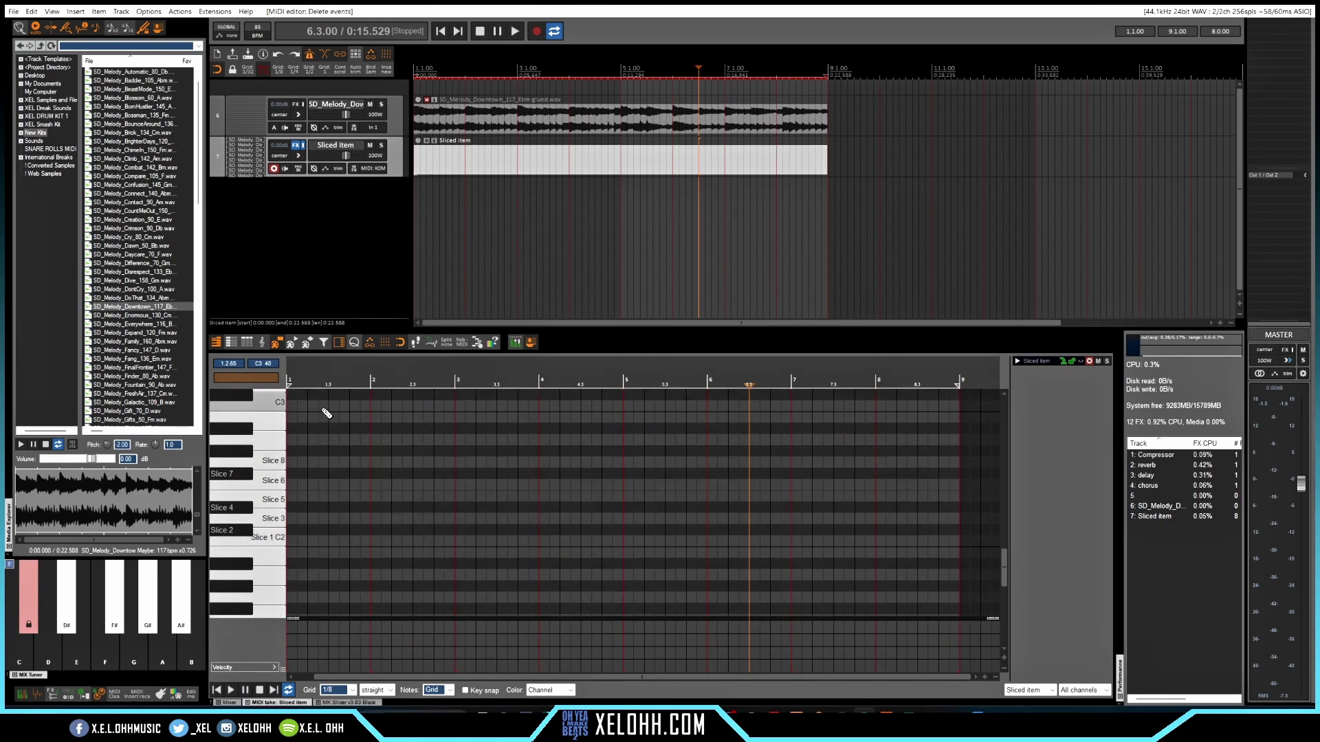
Draw a Slice 1, Slice 1, Slice 2 pattern with half-beat notes and play it back.
{"action": "left_click", "coordinate": [292, 541]}
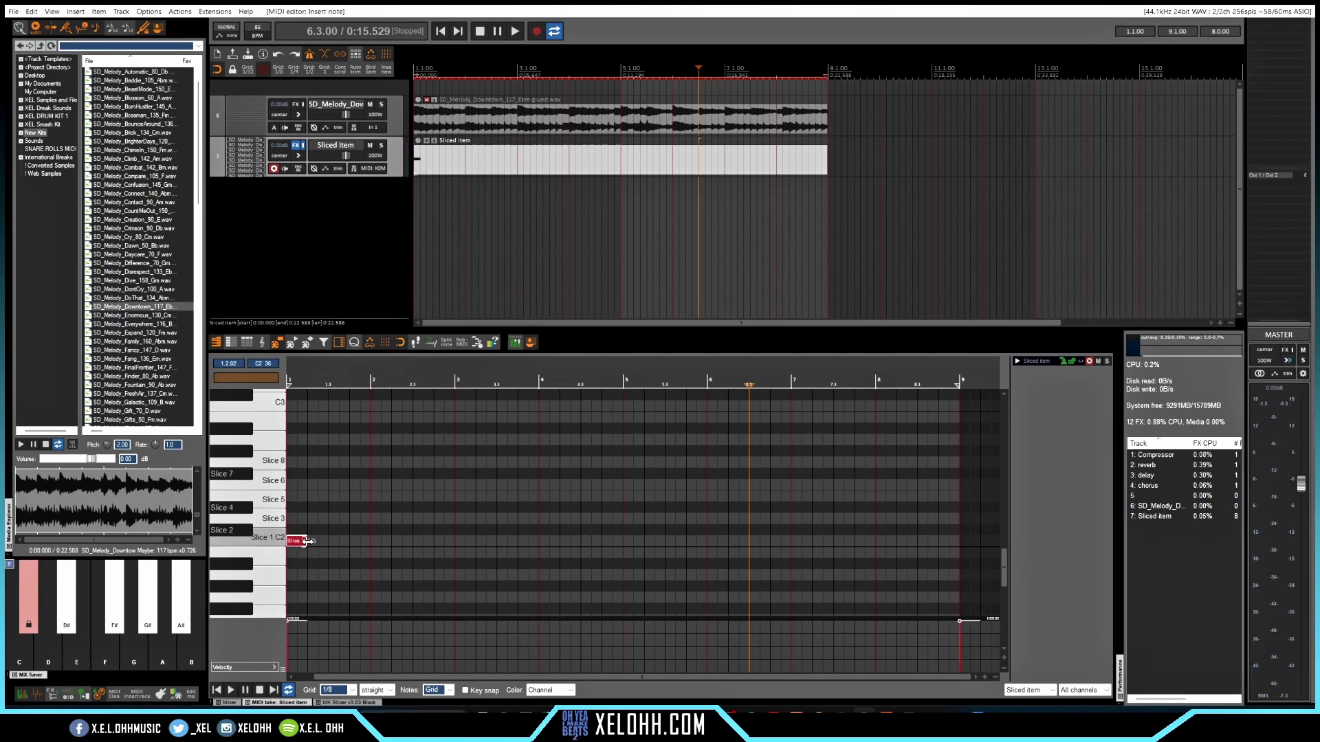
{"action": "left_click", "coordinate": [322, 543]}
{"action": "left_click", "coordinate": [337, 544]}
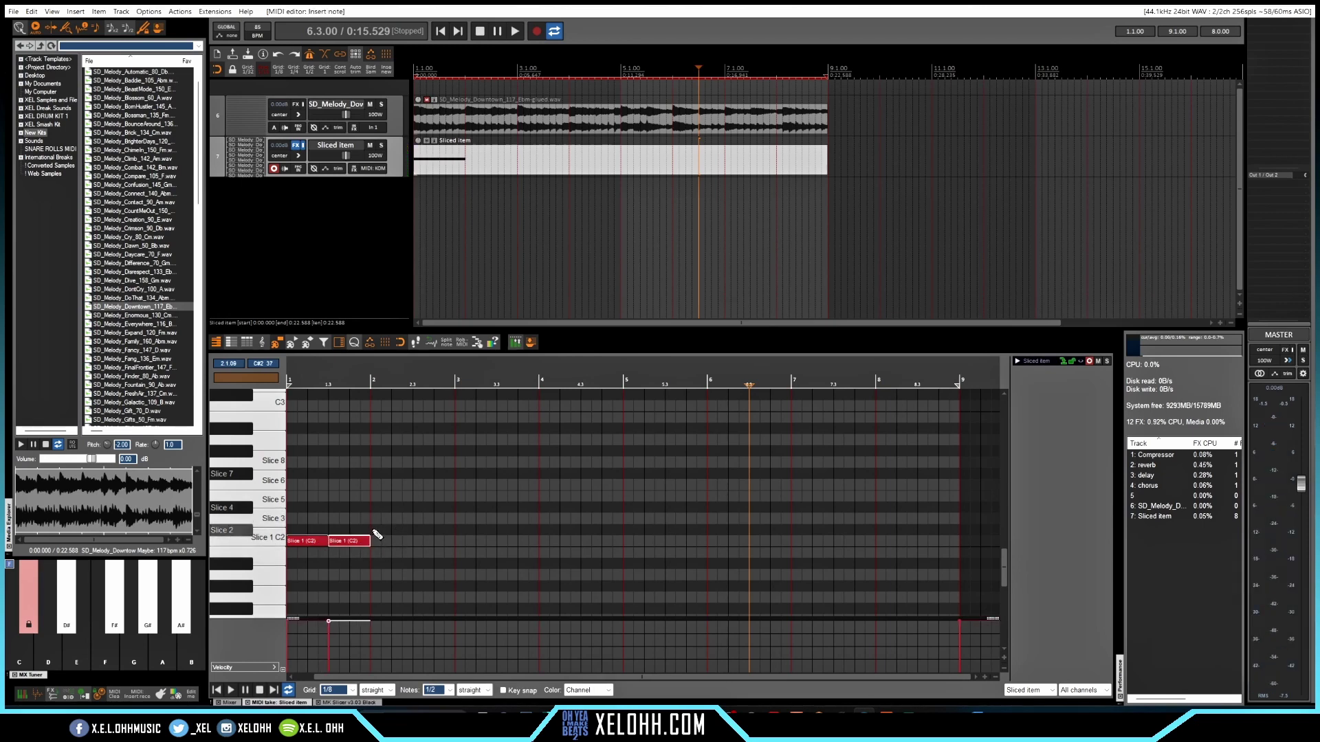
{"action": "left_click", "coordinate": [378, 529]}
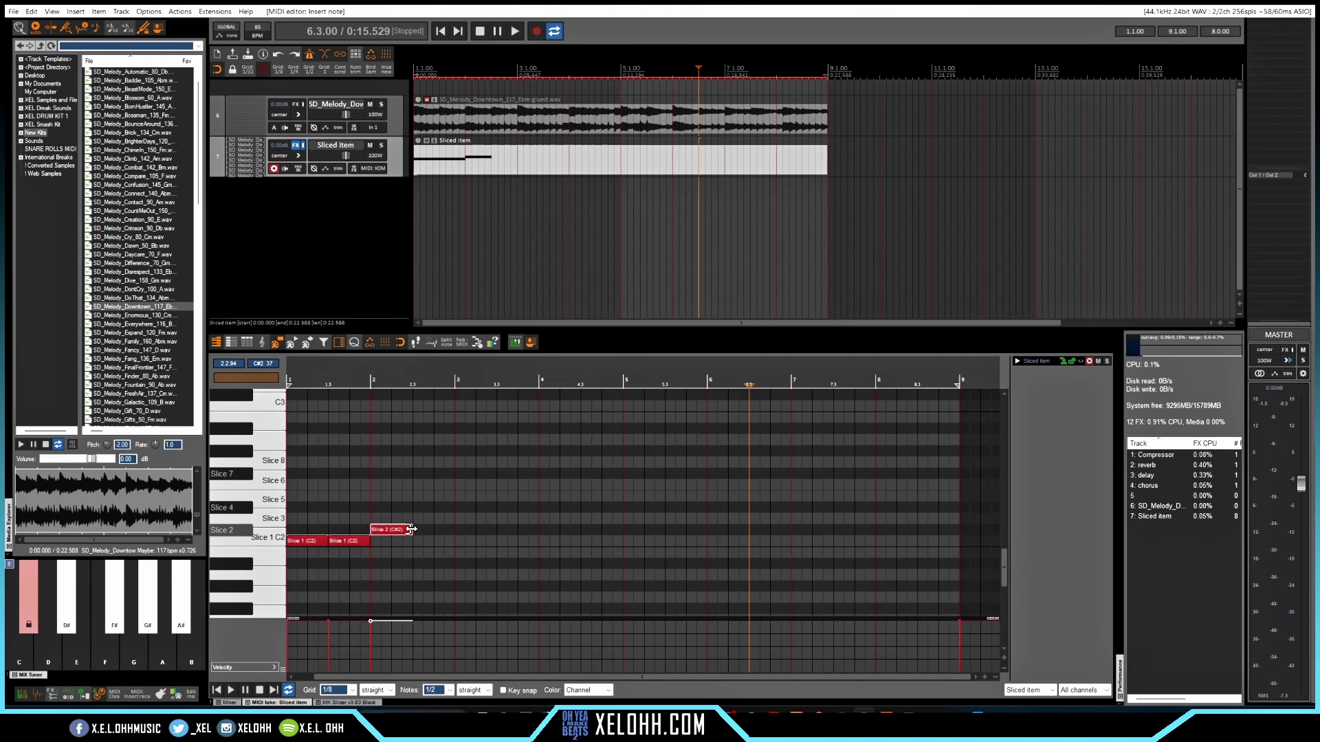
{"action": "left_click_drag", "start_coordinate": [450, 531], "coordinate": [452, 532]}
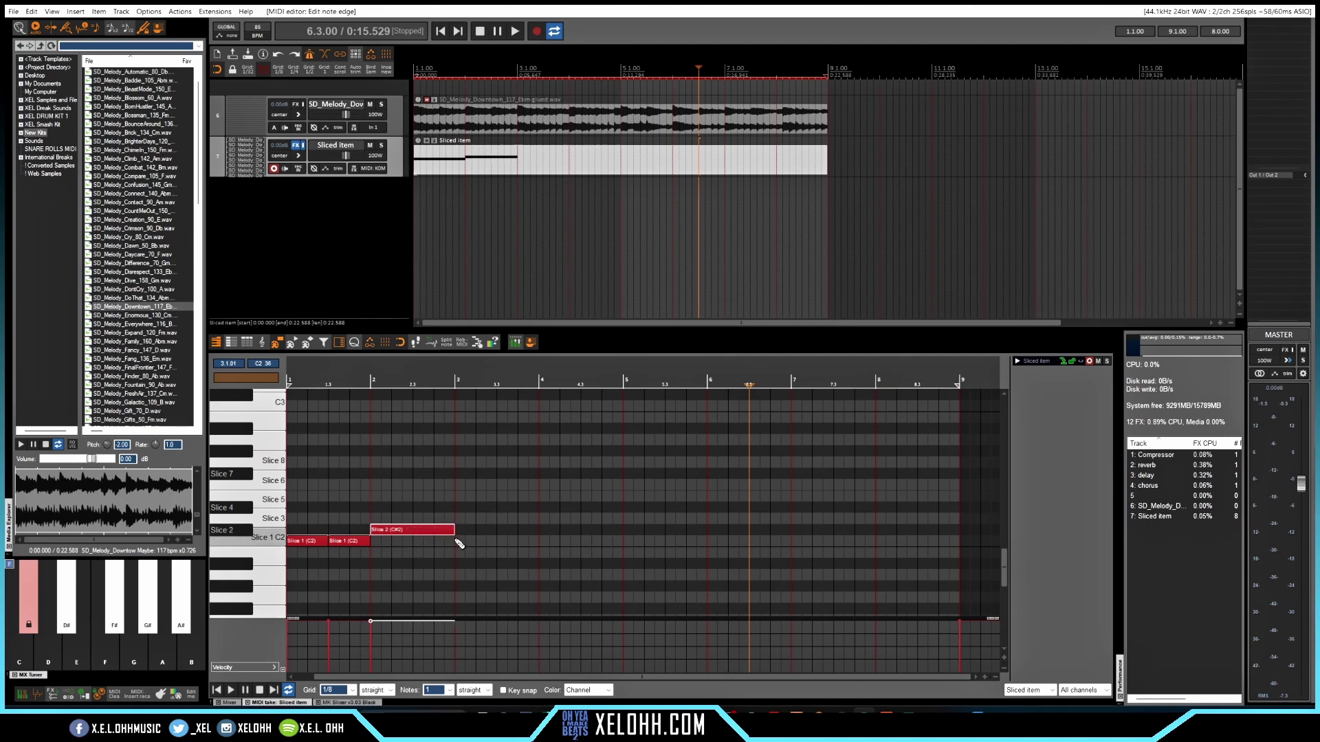
{"action": "key", "text": "Home"}
{"action": "key", "text": "space"}
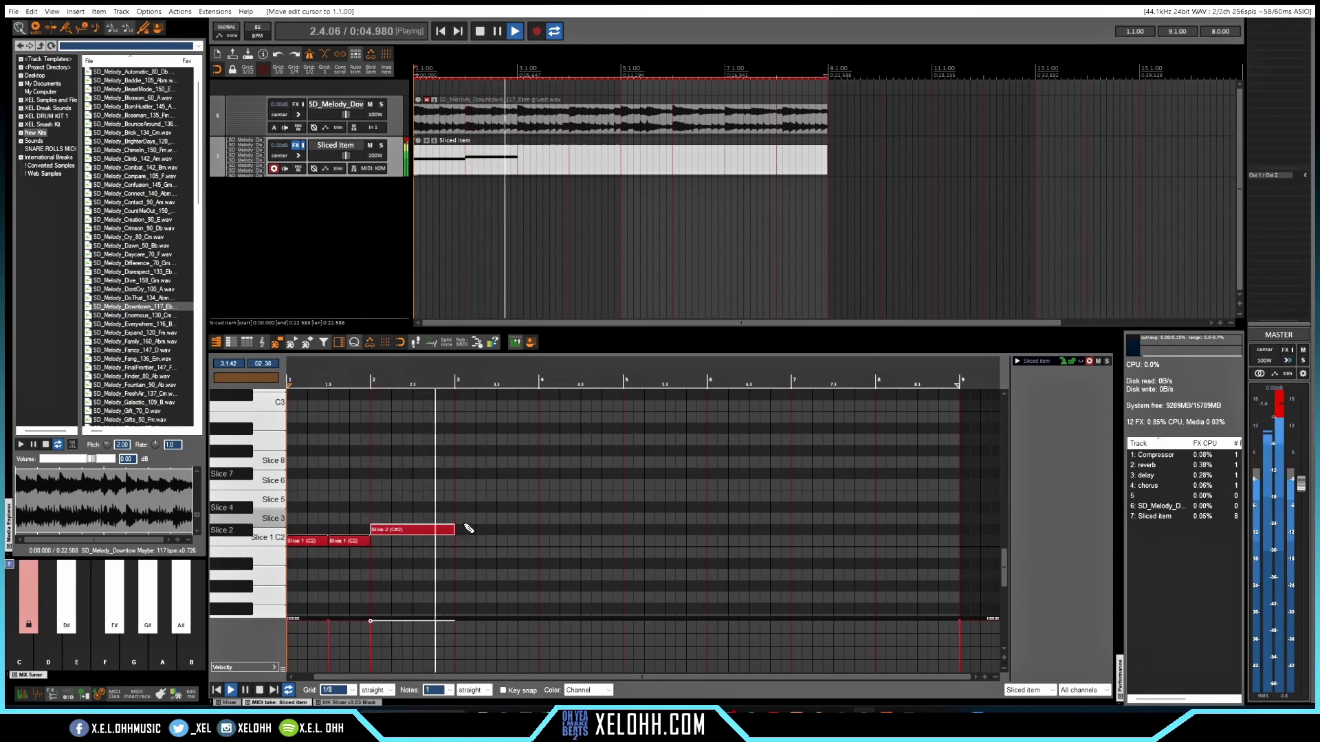
{"action": "key", "text": "space"}
Paste copies of the three-note pattern at bars 3 and 5.
{"action": "left_click_drag", "start_coordinate": [452, 557], "coordinate": [310, 515]}
{"action": "key", "text": "ctrl+v"}
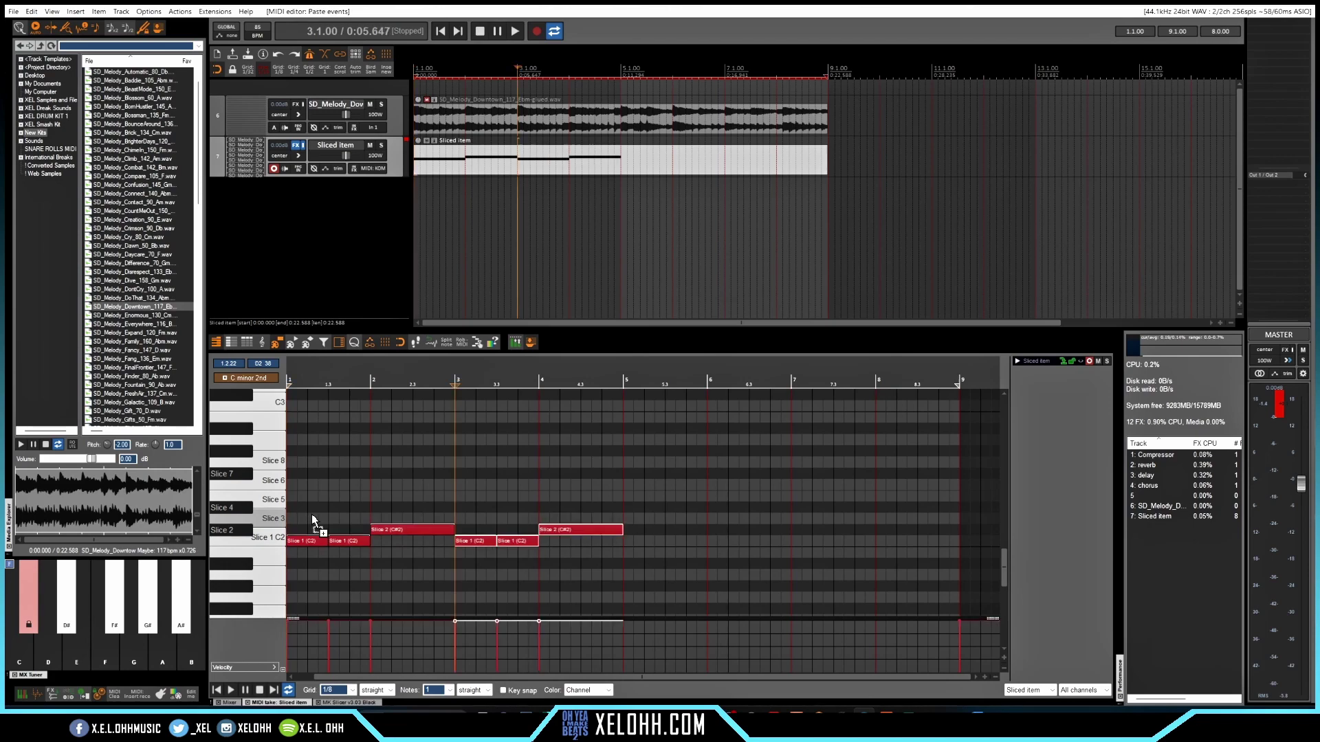
{"action": "key", "text": "ctrl+v"}
{"action": "key", "text": "ctrl+v"}
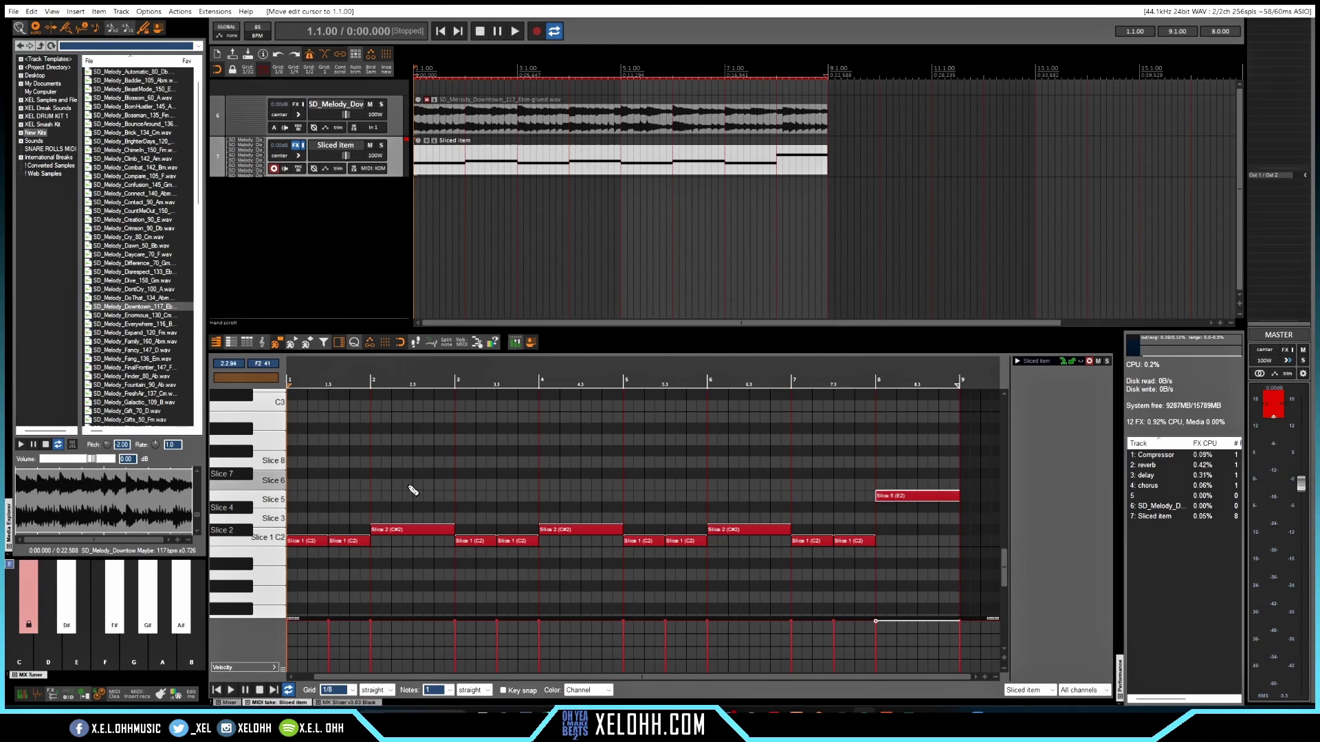
Open the Sliced item track's FX chain and move its window into clear view.
{"action": "left_click", "coordinate": [297, 146]}
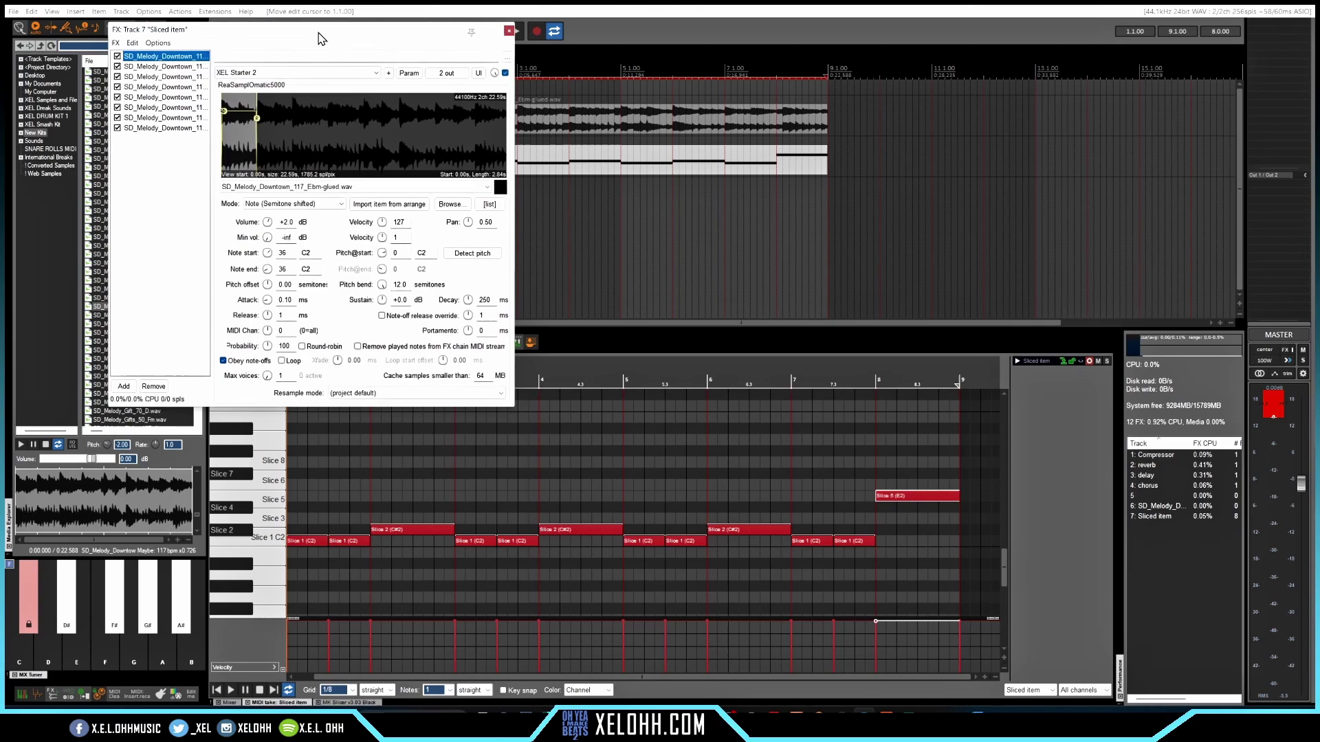
{"action": "left_click_drag", "start_coordinate": [311, 37], "coordinate": [526, 202]}
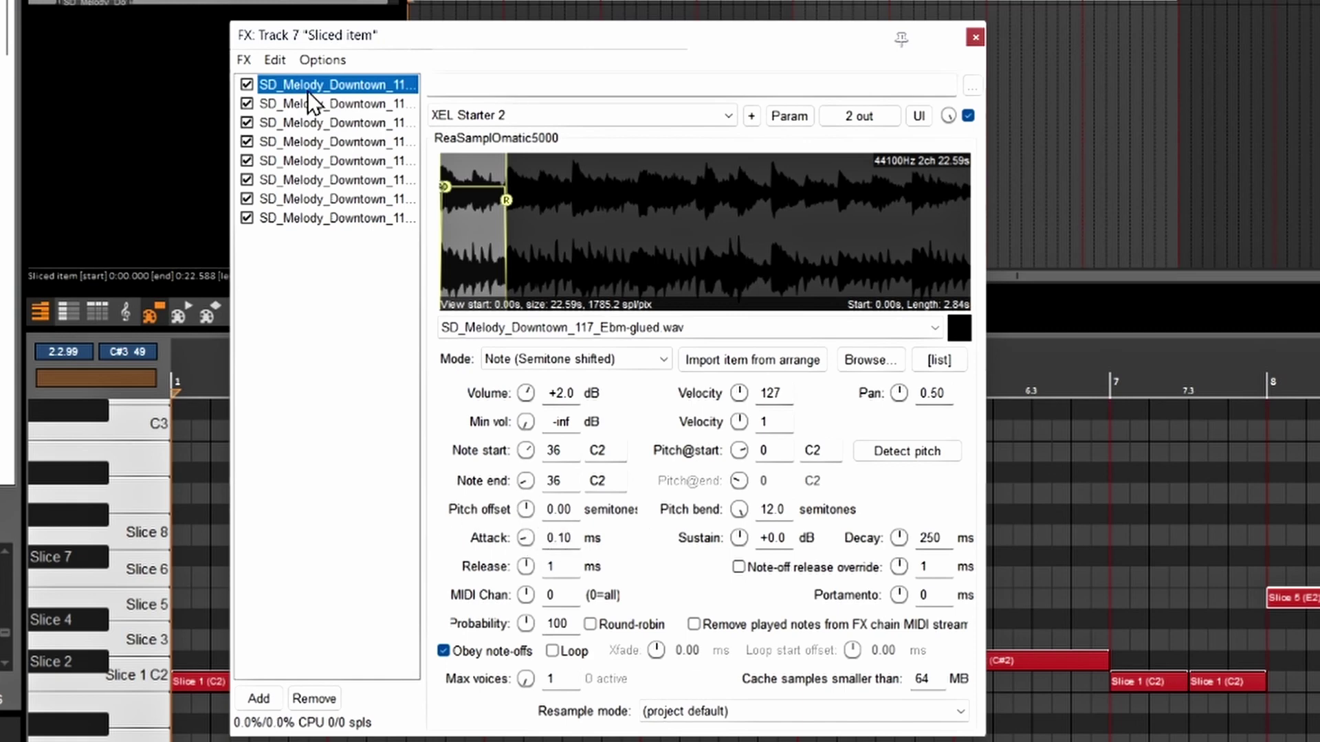
{"action": "left_click", "coordinate": [274, 64]}
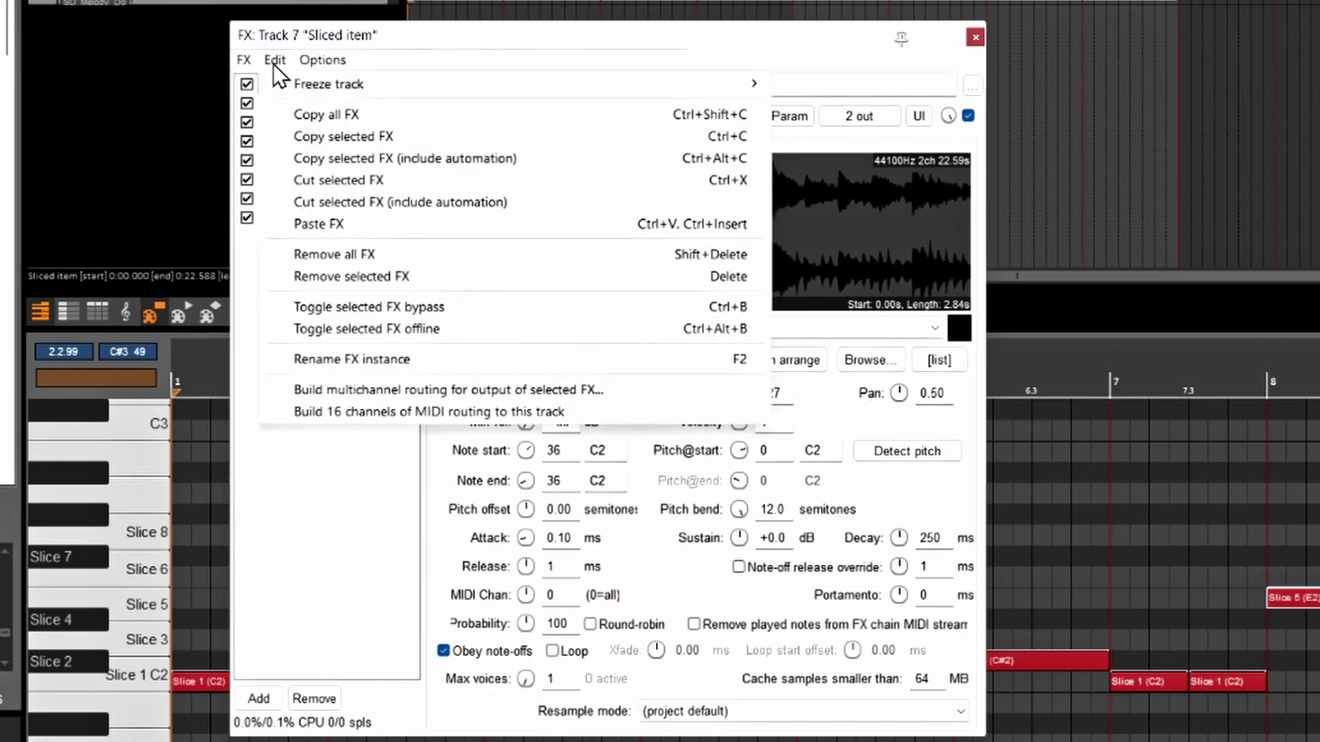
{"action": "left_click", "coordinate": [273, 64]}
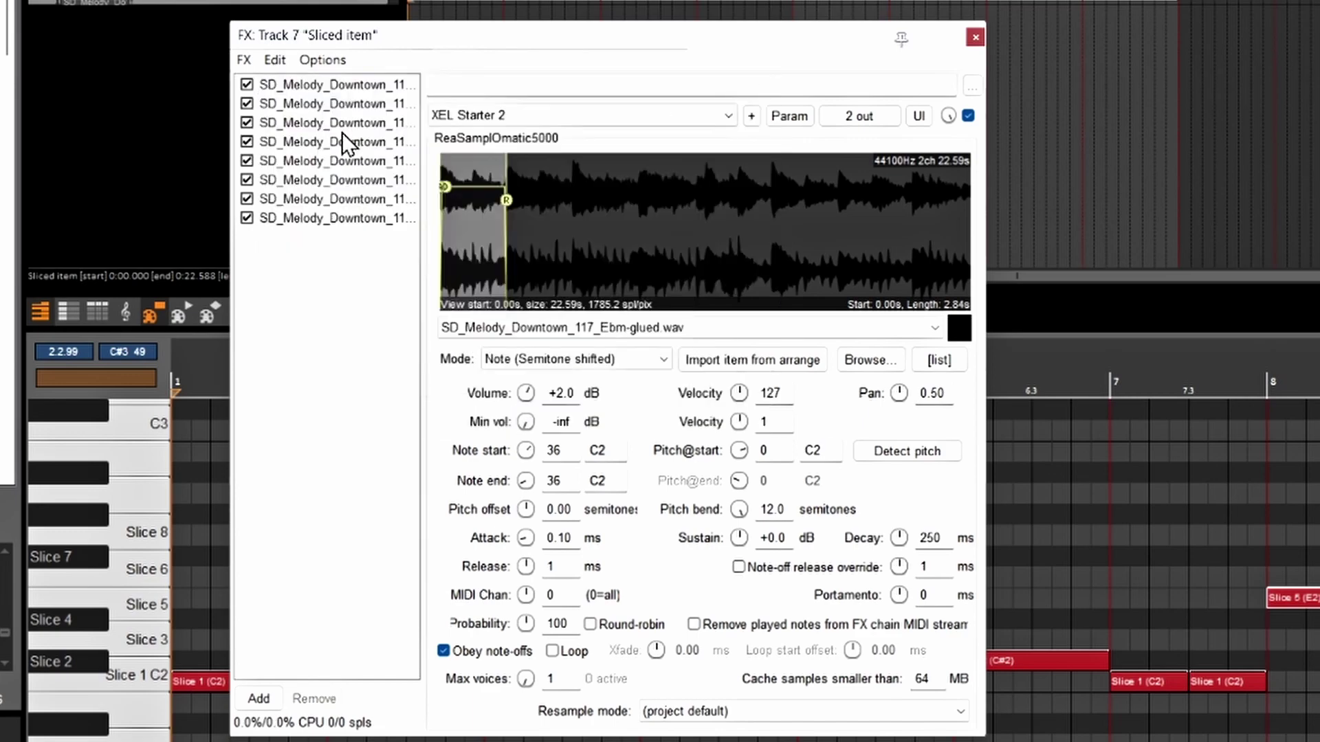
Raise the Attack slightly on the first and second slice samplers.
{"action": "left_click", "coordinate": [333, 88]}
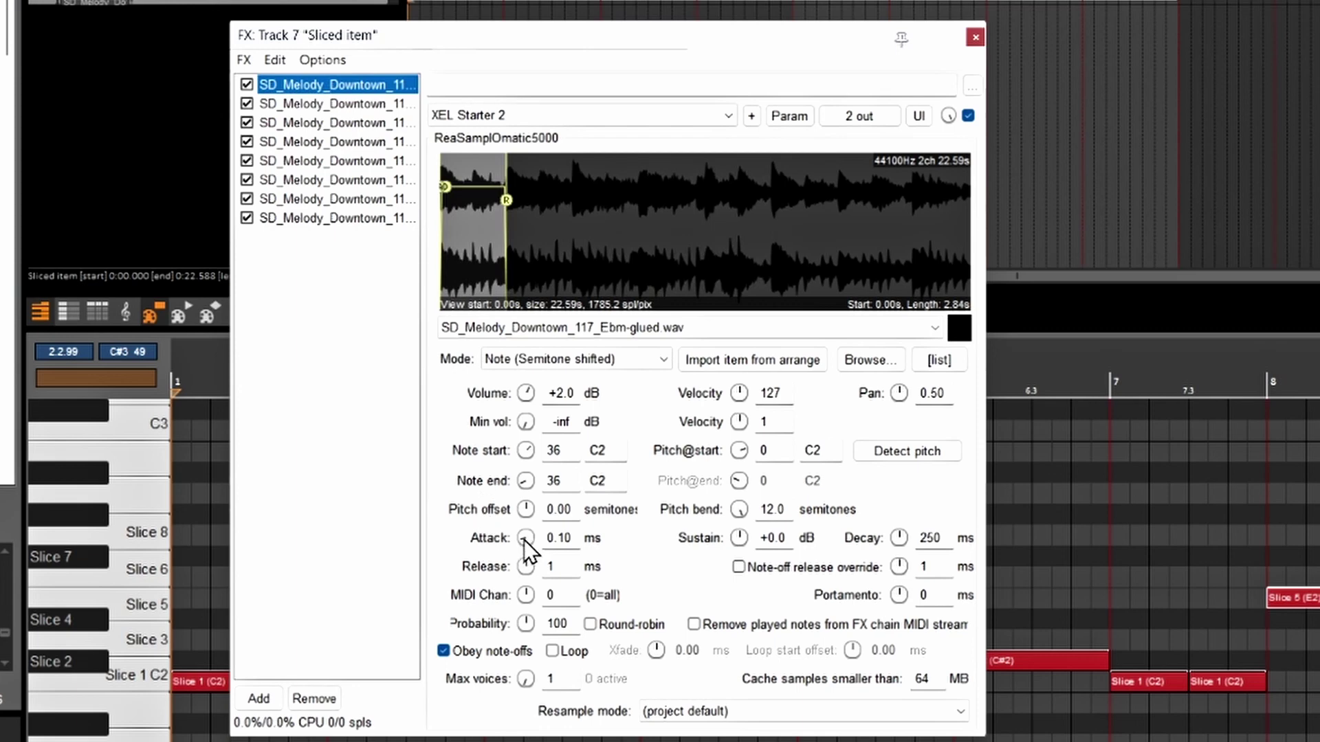
{"action": "left_click_drag", "start_coordinate": [524, 539], "coordinate": [523, 534]}
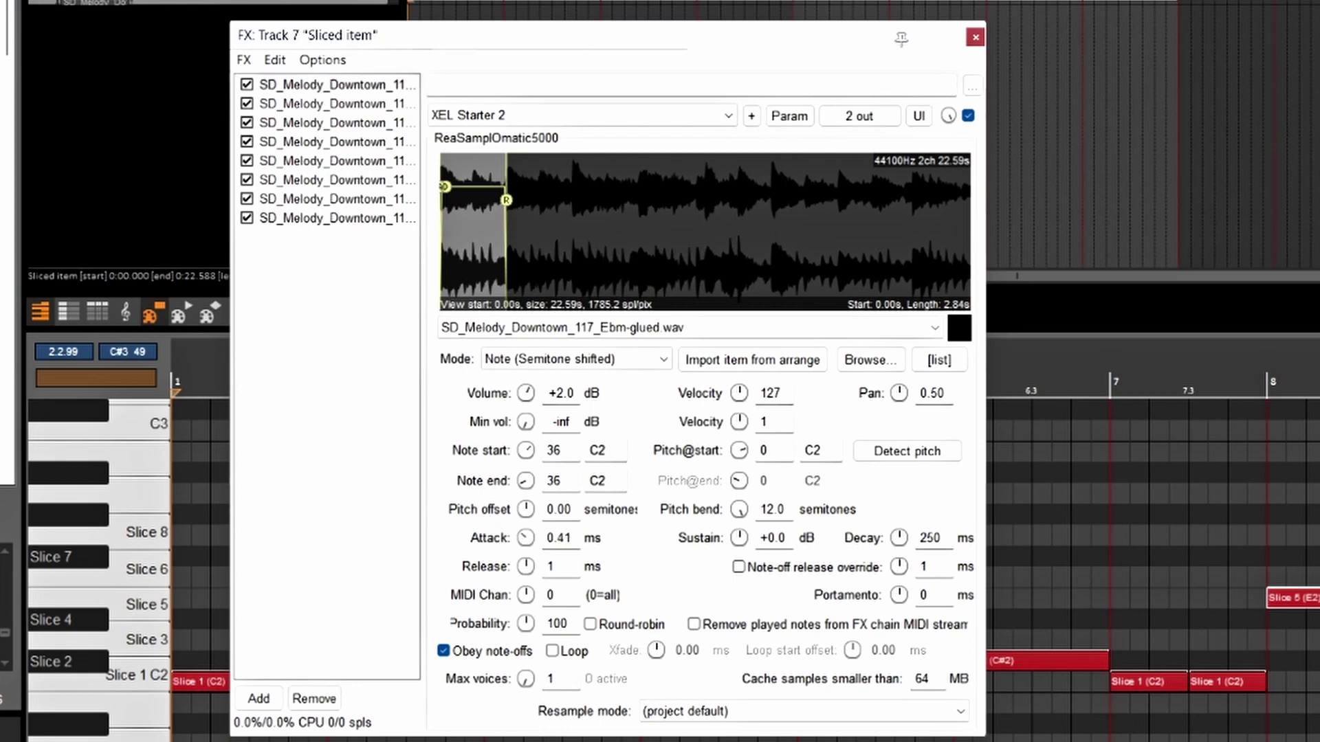
{"action": "left_click", "coordinate": [336, 107]}
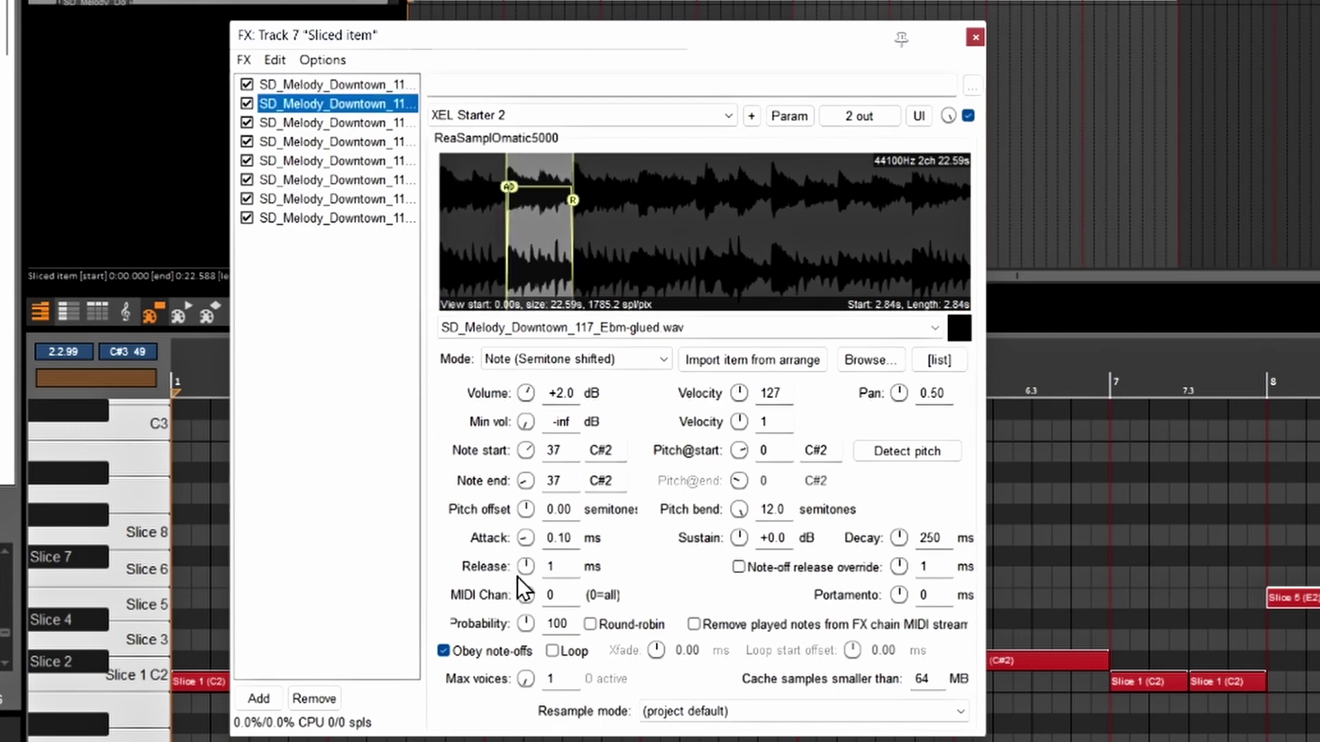
{"action": "left_click_drag", "start_coordinate": [525, 540], "coordinate": [520, 529]}
Step through the remaining samplers and set the eighth slice's Attack to 1 ms.
{"action": "left_click", "coordinate": [351, 124]}
{"action": "left_click", "coordinate": [350, 141]}
{"action": "left_click", "coordinate": [357, 160]}
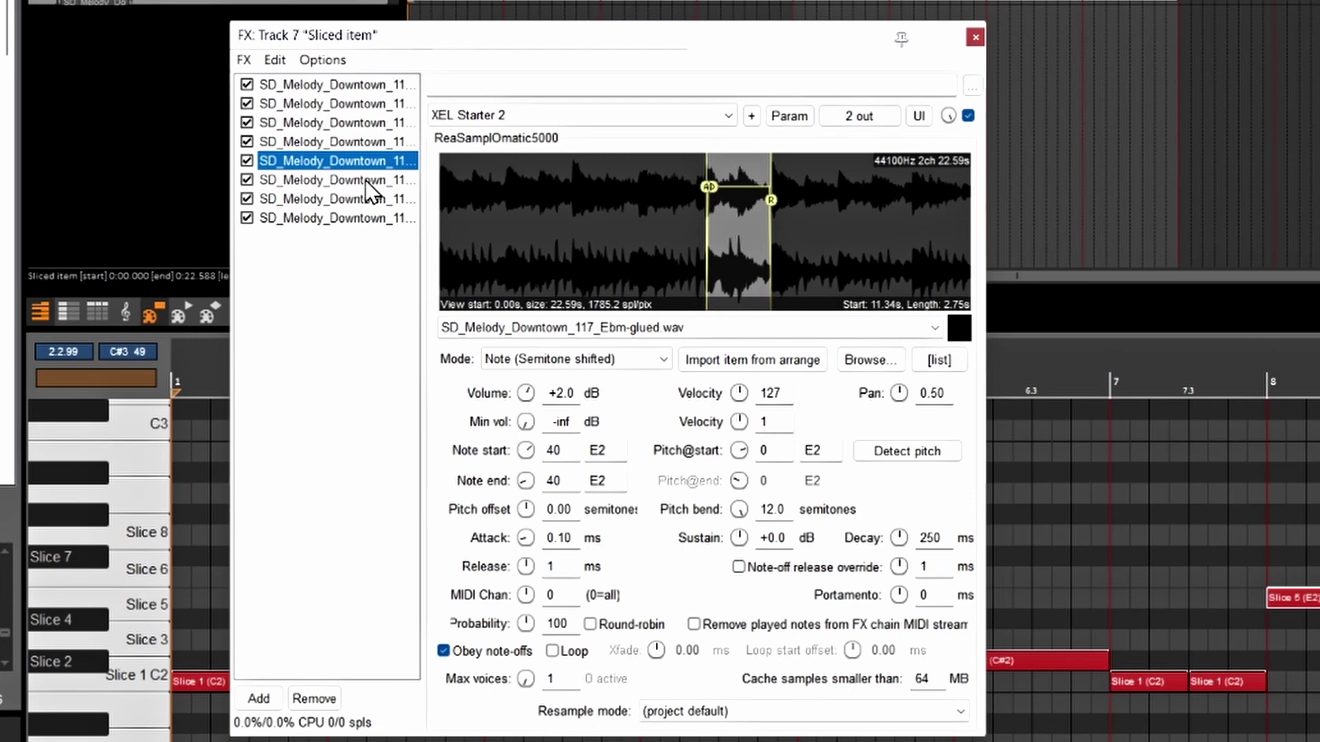
{"action": "left_click", "coordinate": [352, 180]}
{"action": "left_click", "coordinate": [343, 199]}
{"action": "left_click", "coordinate": [343, 218]}
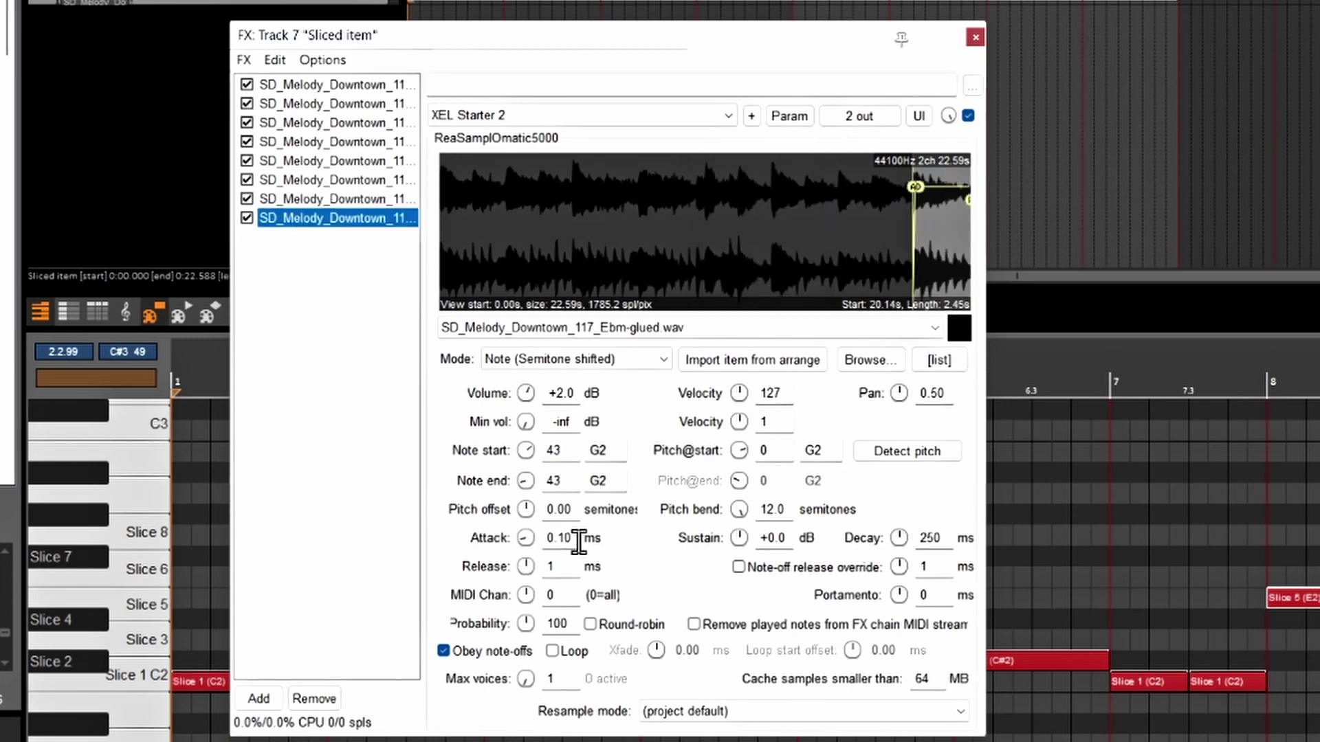
{"action": "double_click", "coordinate": [578, 541]}
{"action": "type", "text": "1"}
{"action": "key", "text": "Return"}
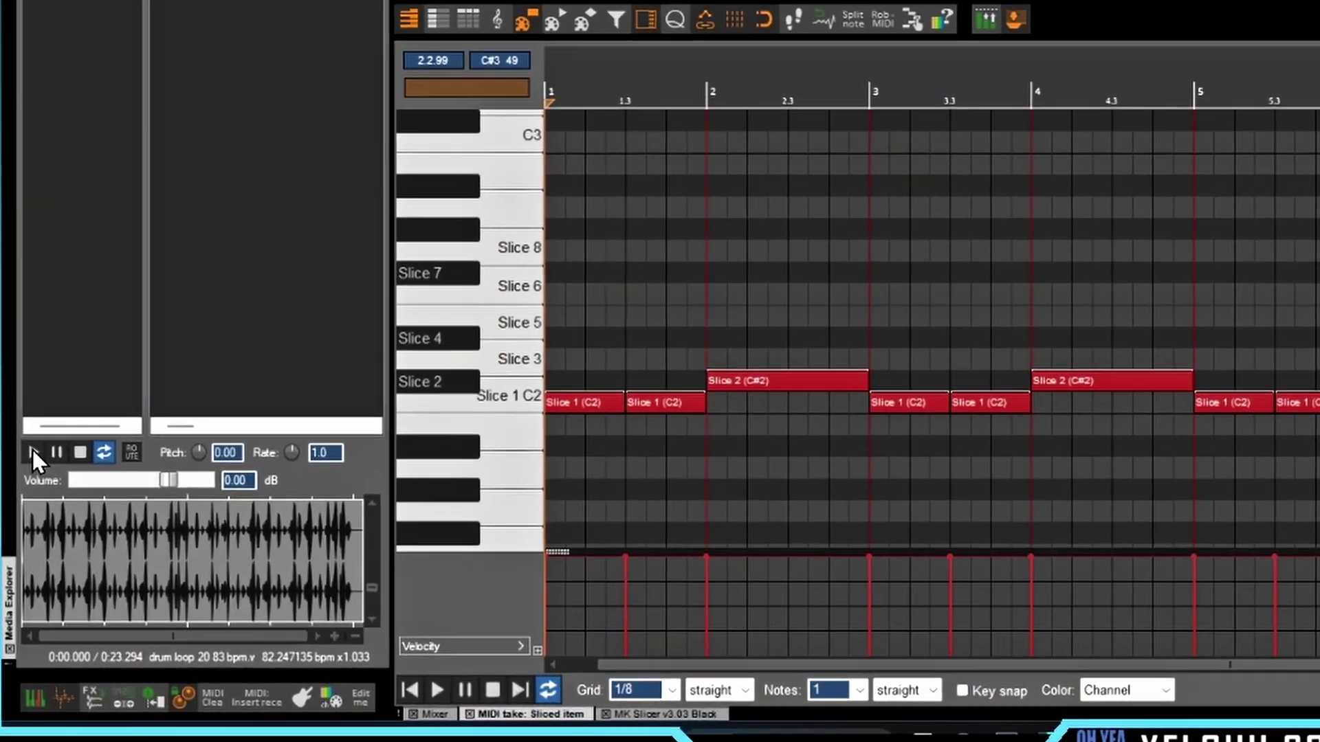
Preview drum loop 20 83 bpm.wav, then stop it at 0:00.000.
{"action": "left_click", "coordinate": [20, 567]}
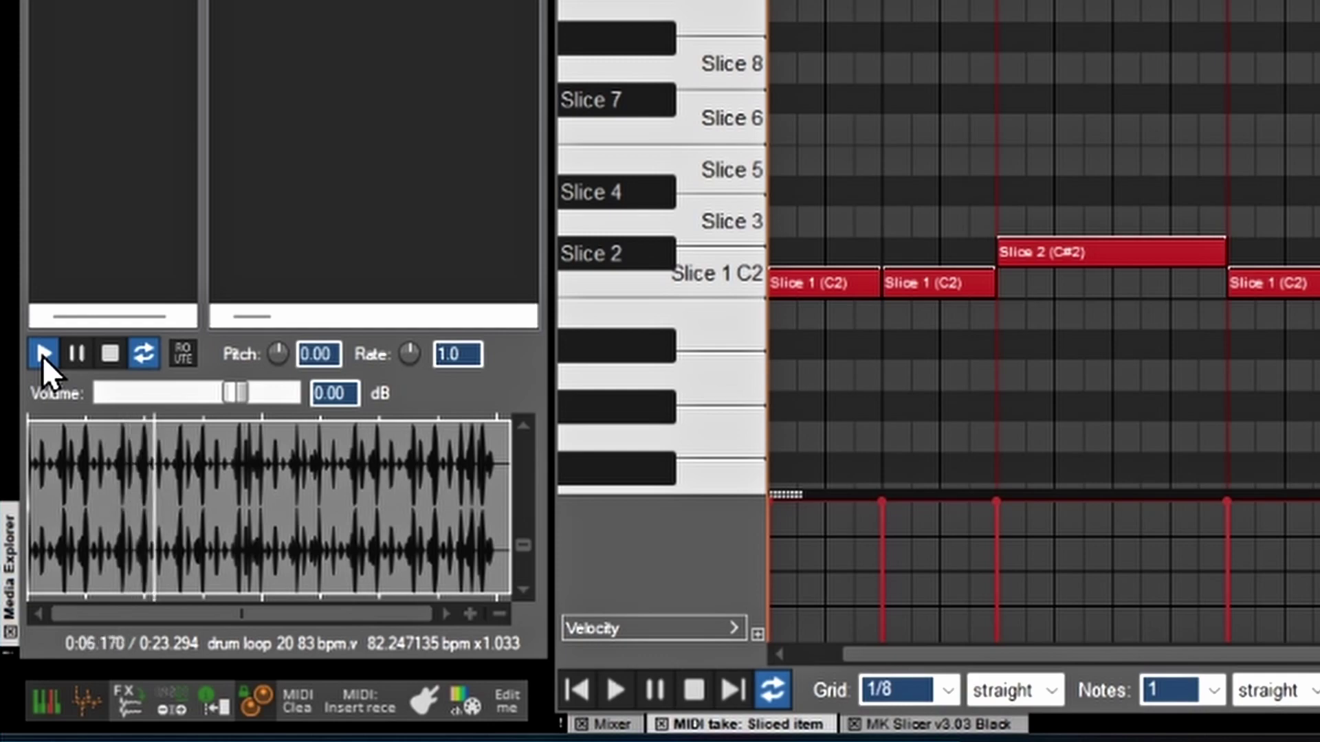
{"action": "left_click", "coordinate": [108, 353]}
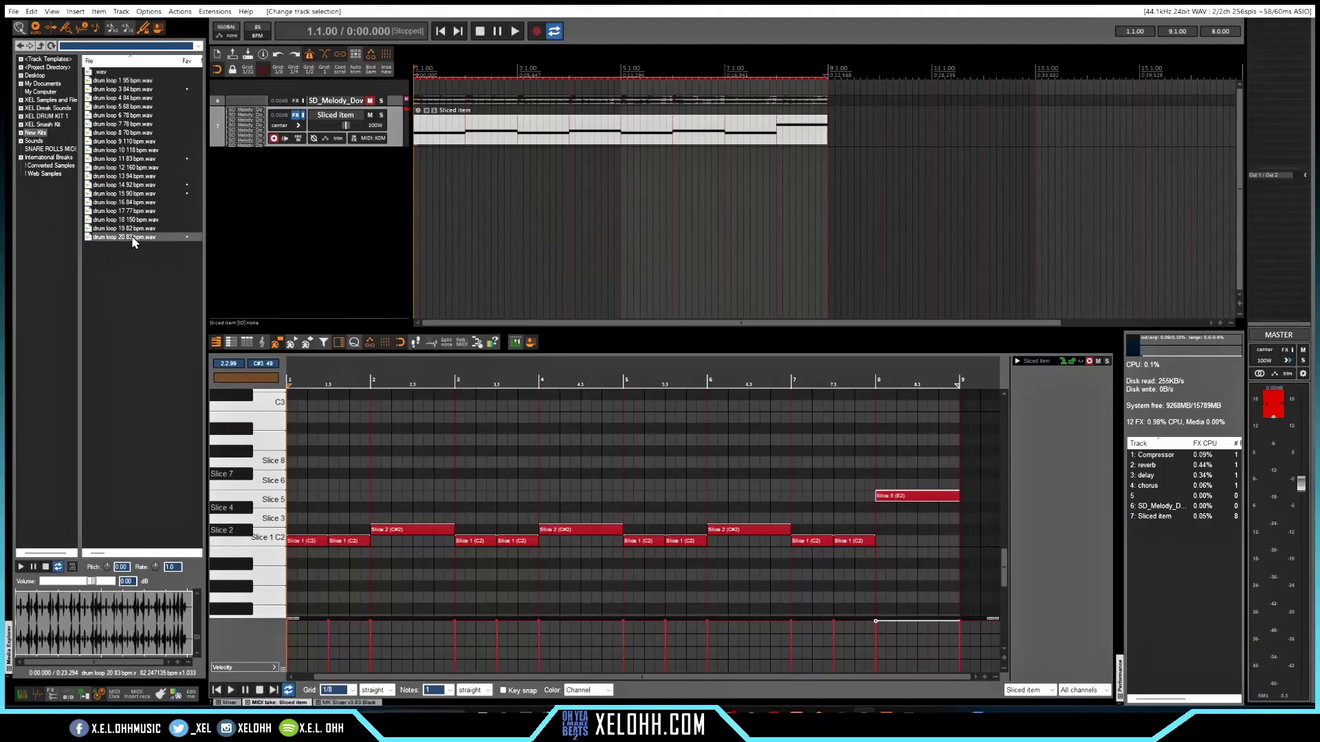
Add drum loop 20 83 bpm on new track 8 and stretch it to end at bar 9.
{"action": "left_click_drag", "start_coordinate": [127, 240], "coordinate": [308, 206]}
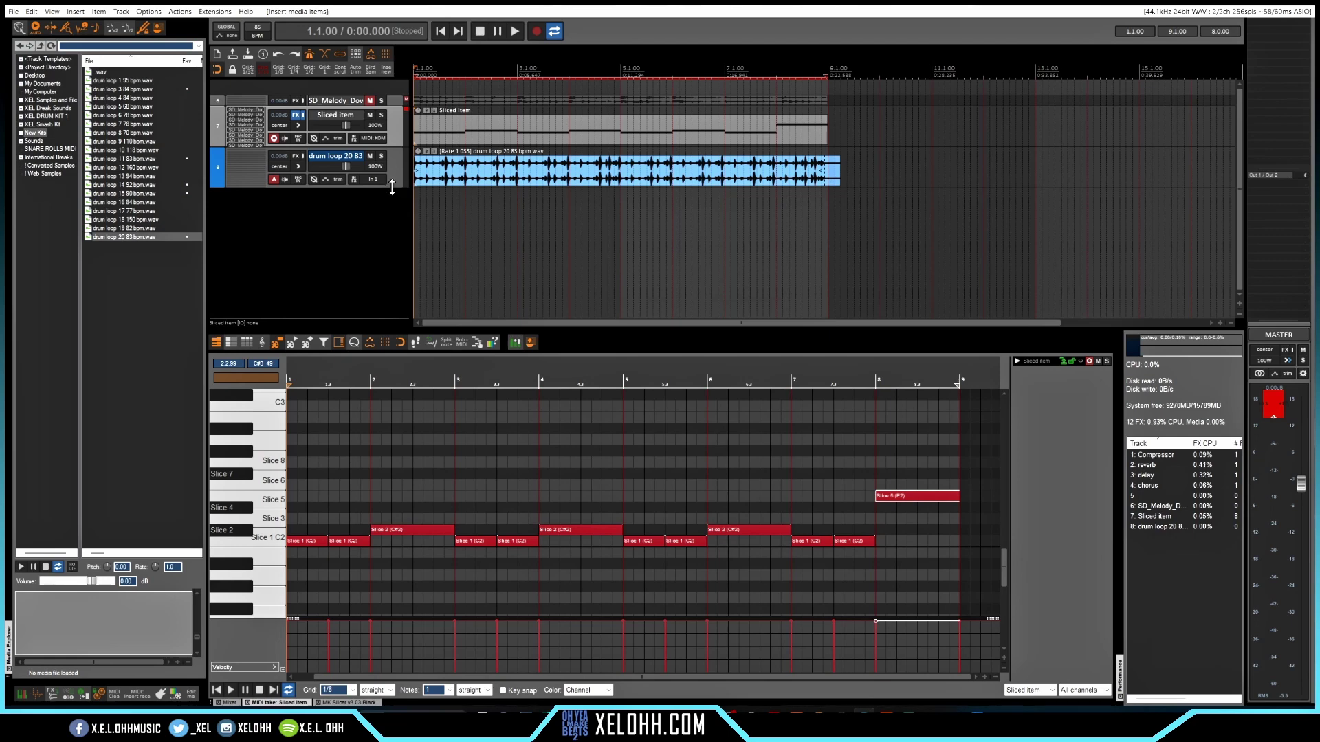
{"action": "left_click_drag", "start_coordinate": [392, 188], "coordinate": [392, 248]}
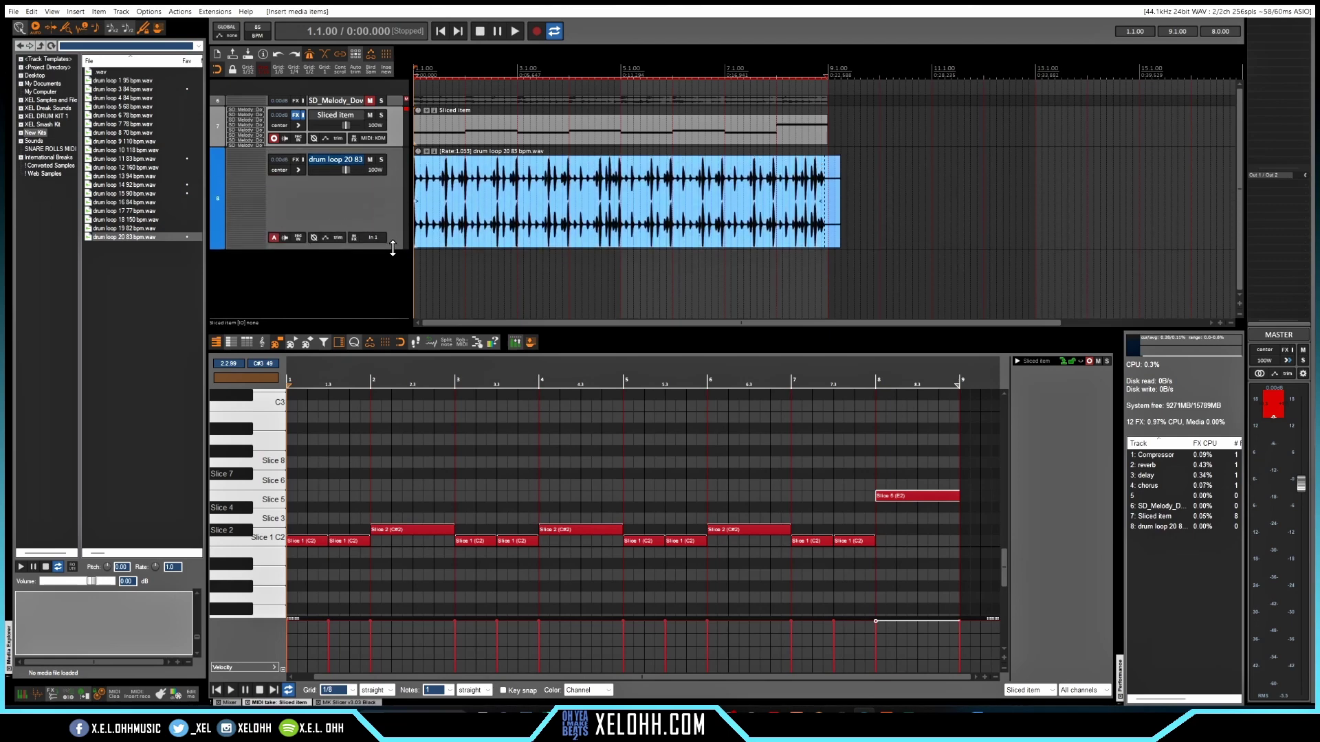
{"action": "left_click", "coordinate": [827, 66]}
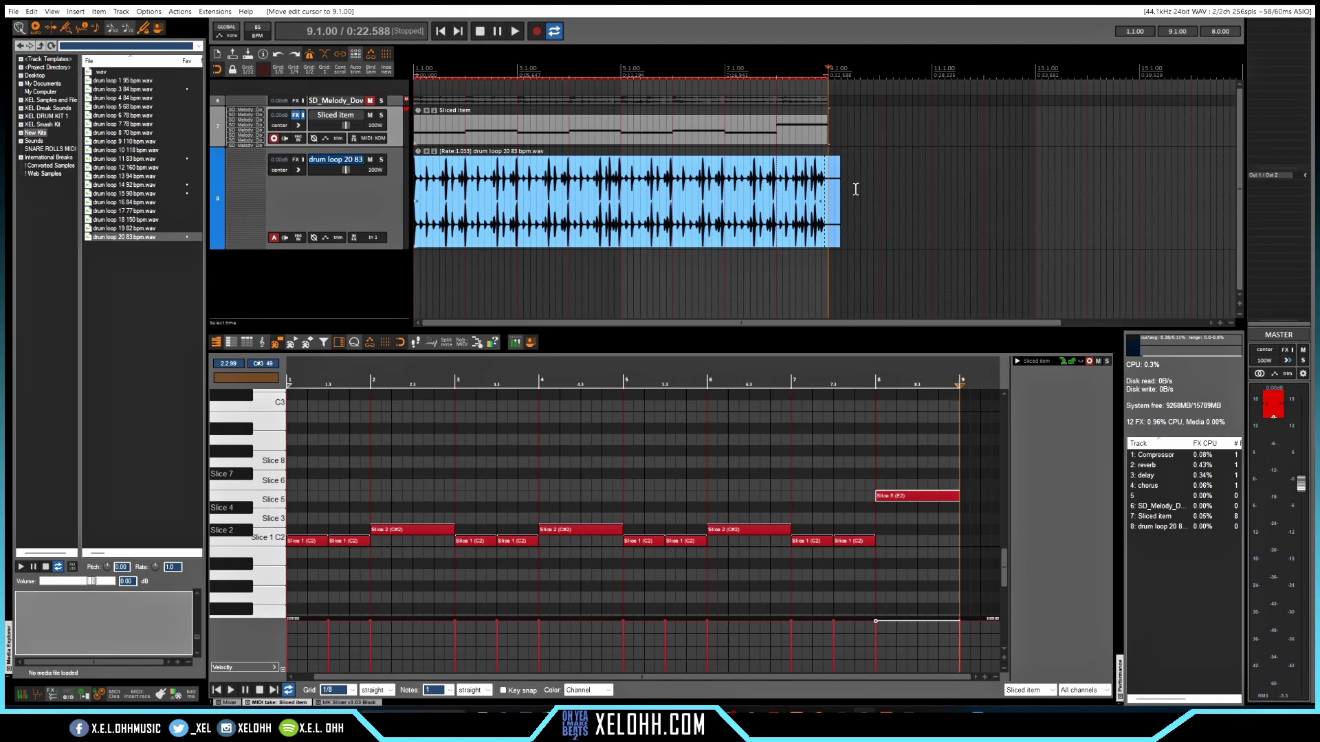
{"action": "scroll", "coordinate": [841, 212], "scroll_direction": "up", "scroll_amount": 8}
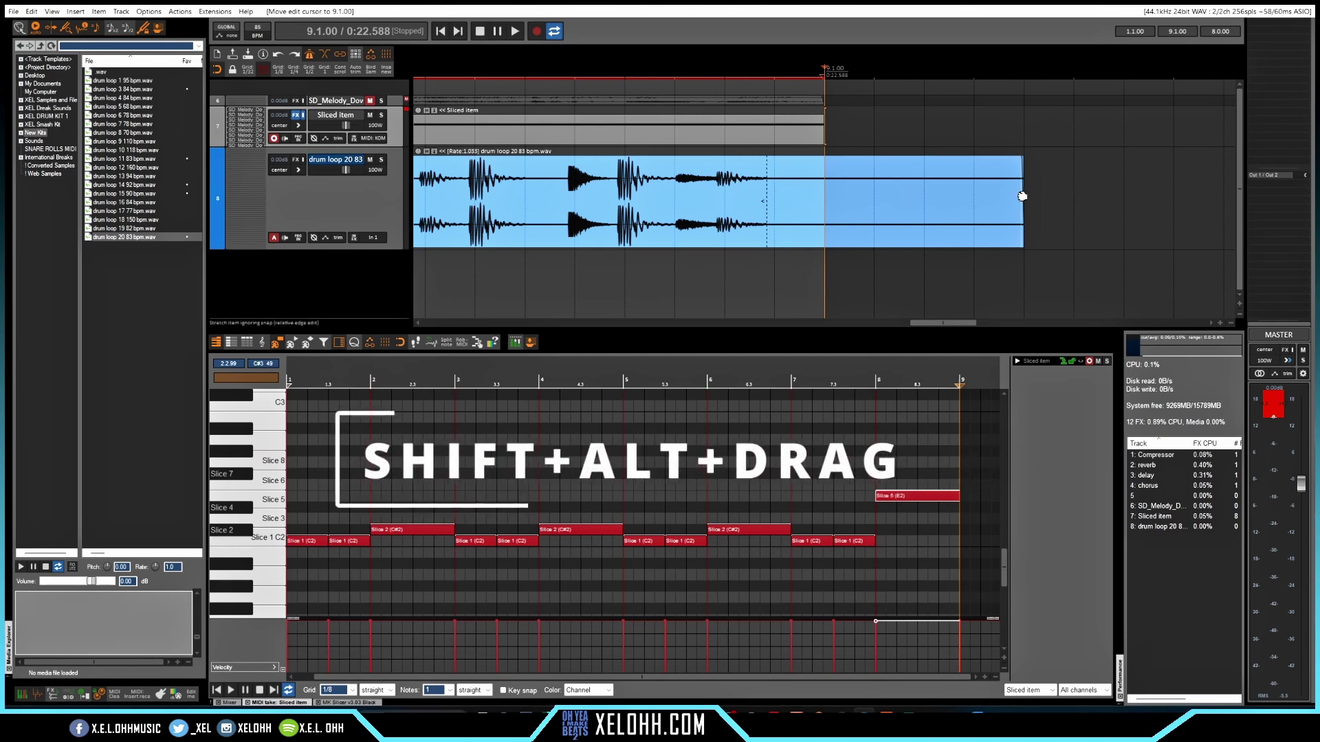
{"action": "left_click_drag", "start_coordinate": [1022, 197], "coordinate": [825, 208]}
{"action": "left_click", "coordinate": [1078, 206]}
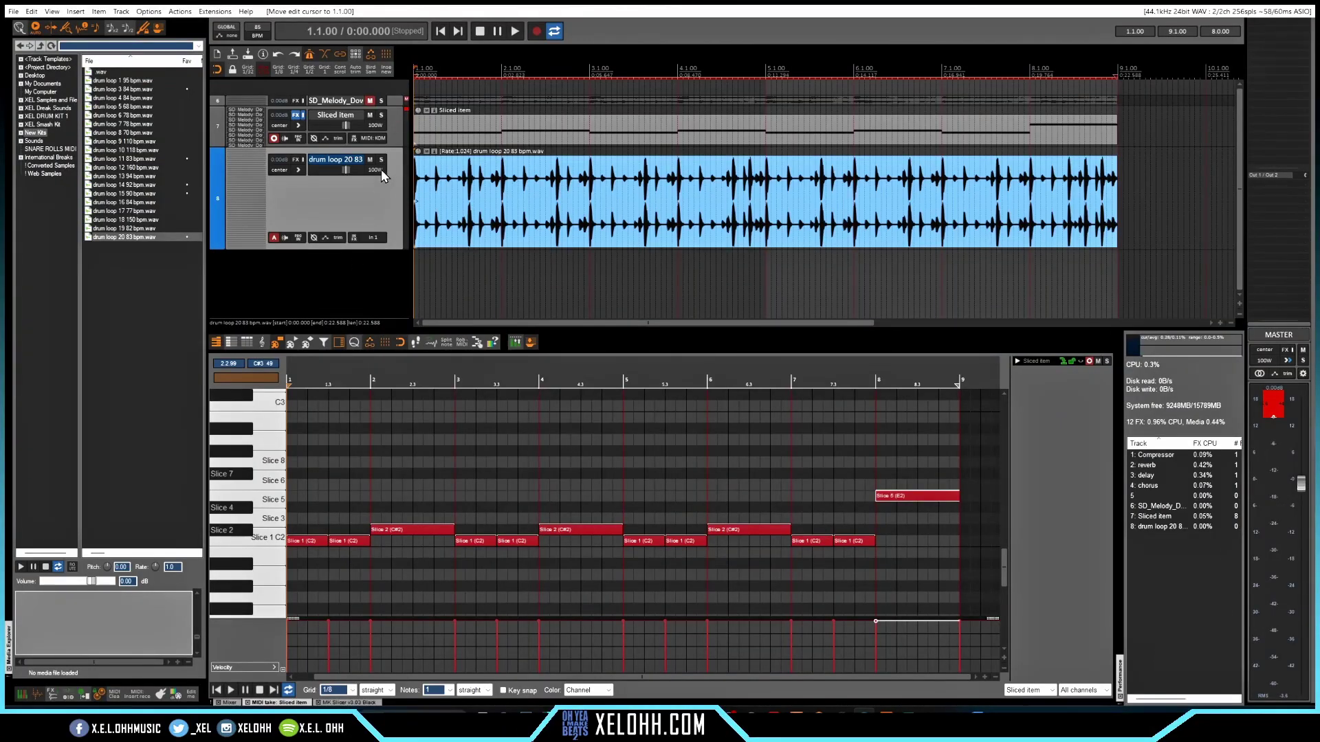
In the Sliced item routing window, add one send to reverb and one to delay.
{"action": "left_click", "coordinate": [299, 125]}
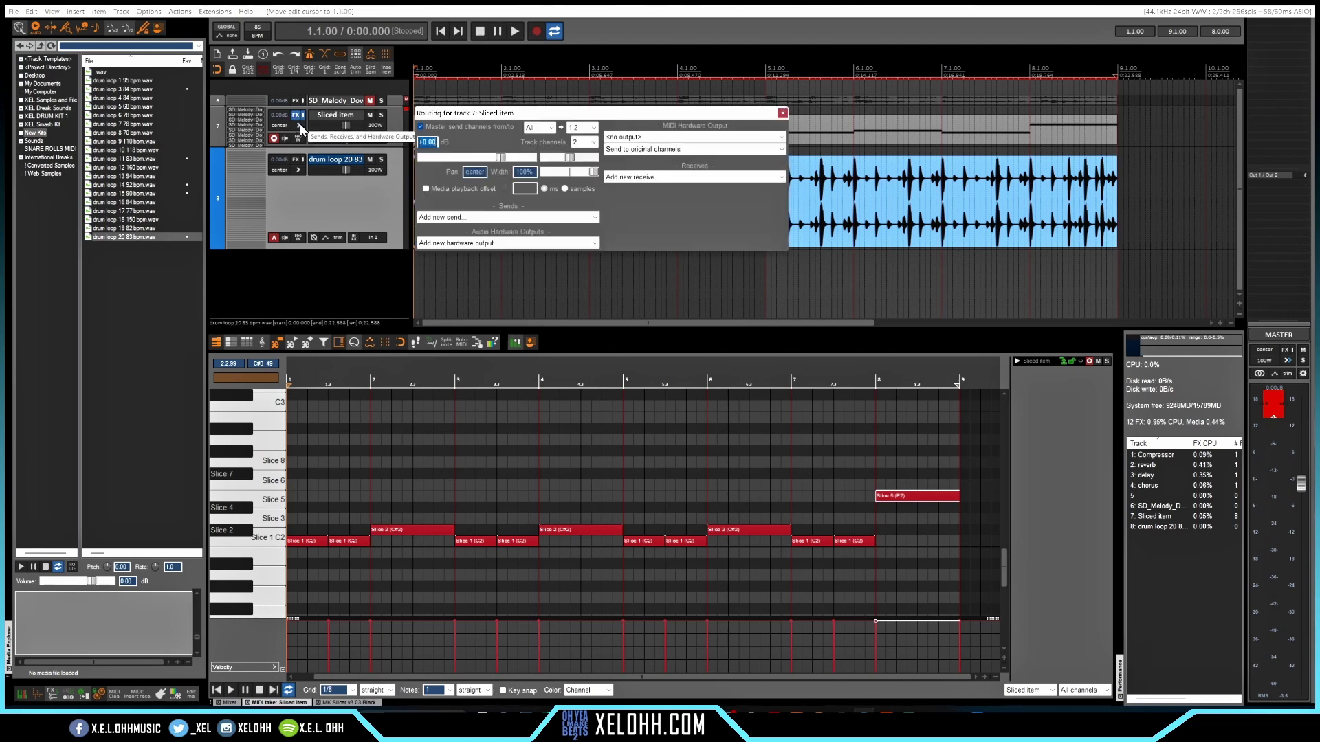
{"action": "left_click", "coordinate": [492, 218]}
{"action": "left_click", "coordinate": [481, 245]}
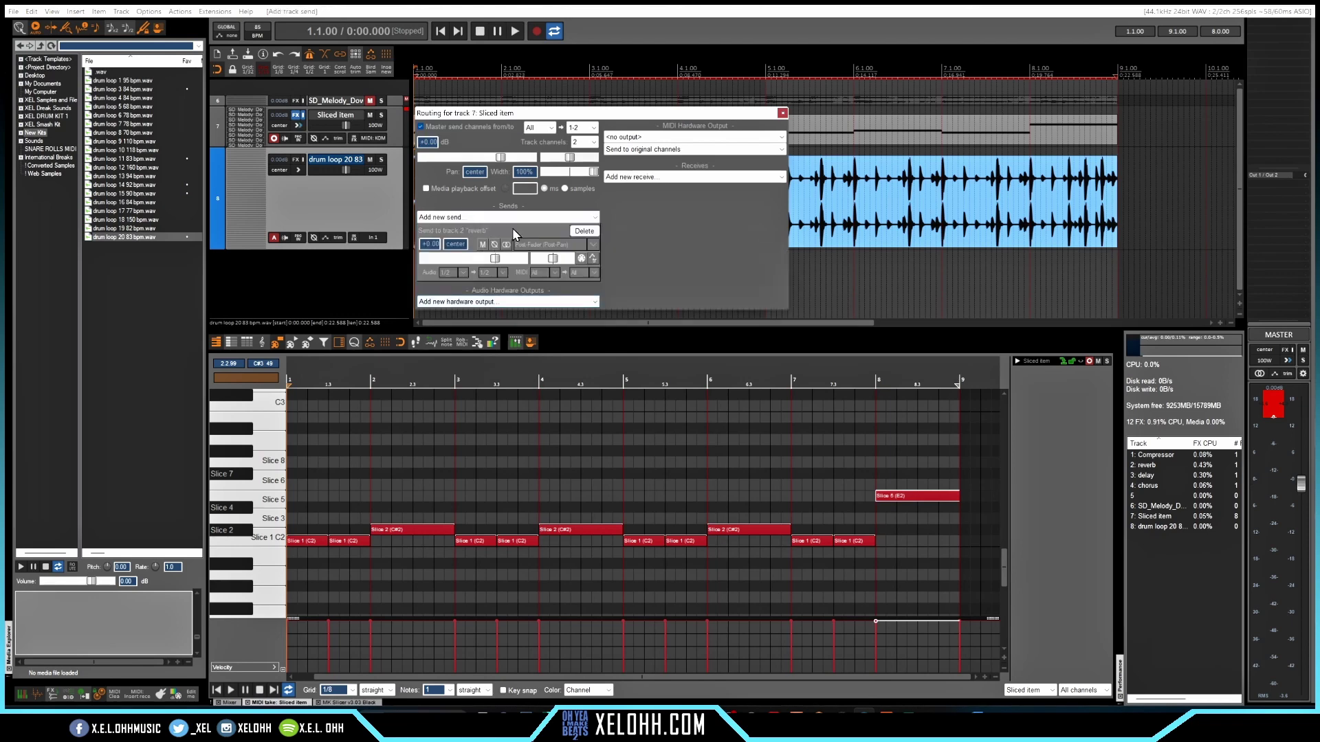
{"action": "left_click", "coordinate": [497, 218]}
{"action": "left_click", "coordinate": [509, 256]}
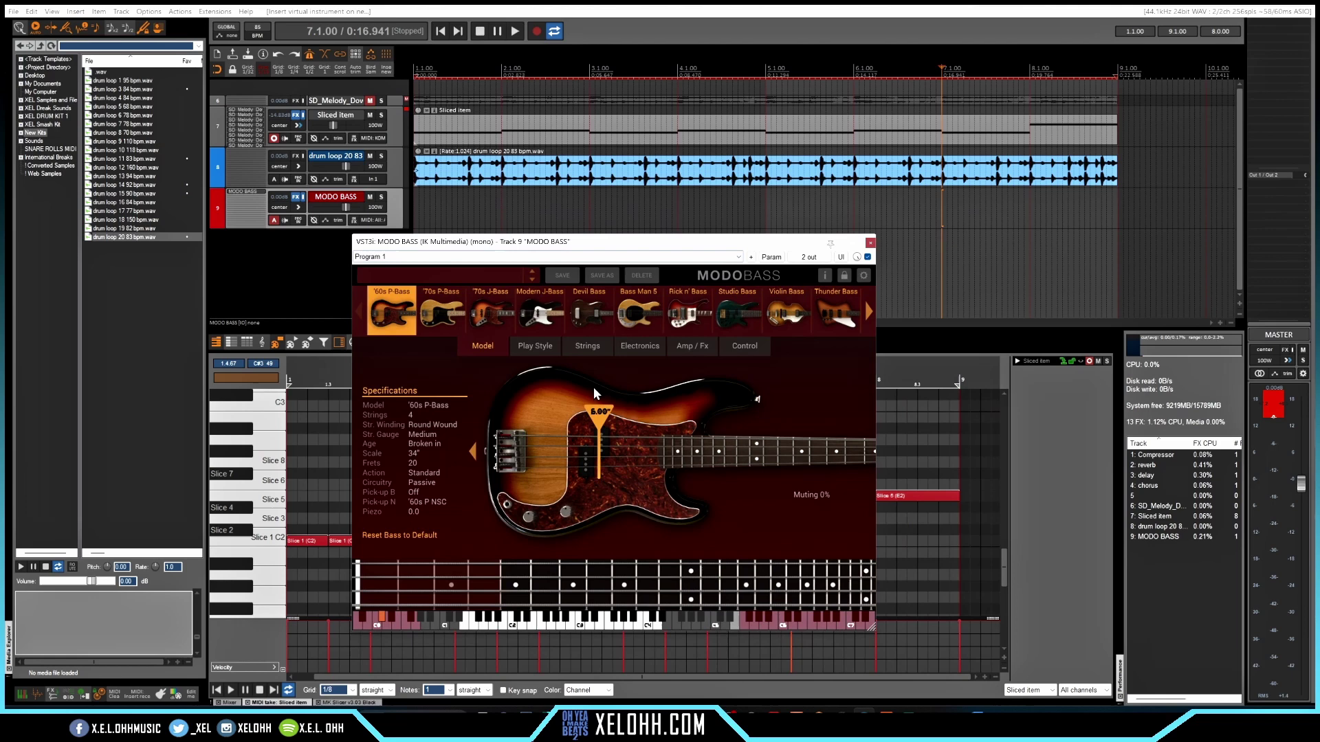
Audition a MODO BASS note, then bring up the Add FX list for its input effects.
{"action": "left_click", "coordinate": [496, 626]}
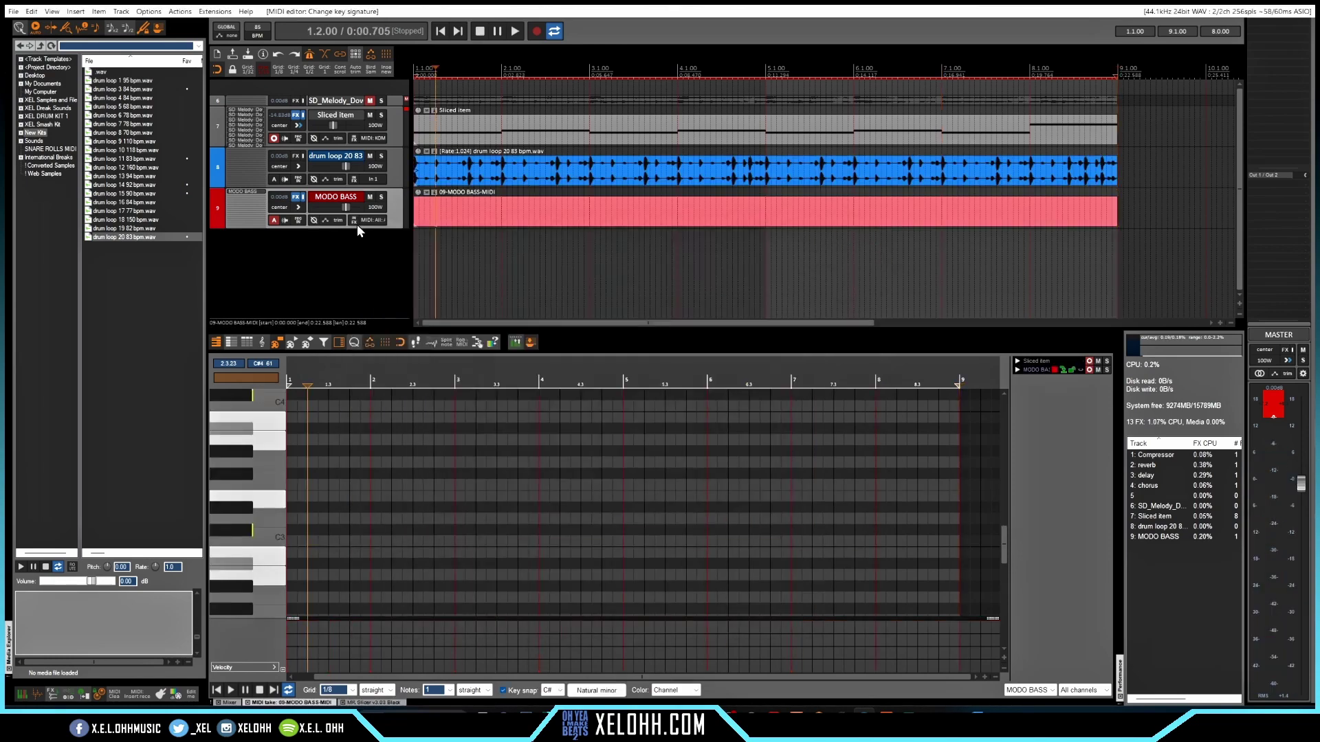
{"action": "left_click", "coordinate": [353, 220]}
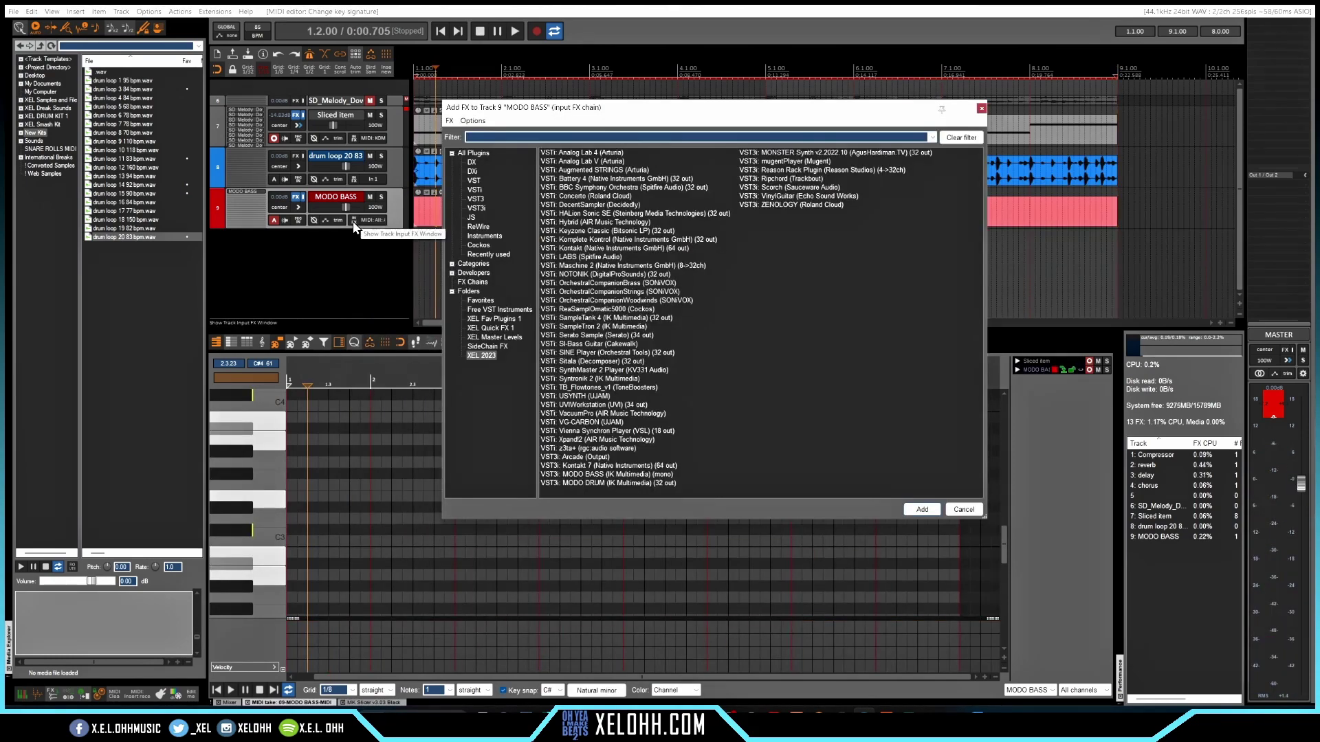
Add Komplete Kontrol as an input FX on MODO BASS and set its scale root to C#.
{"action": "left_click", "coordinate": [582, 240]}
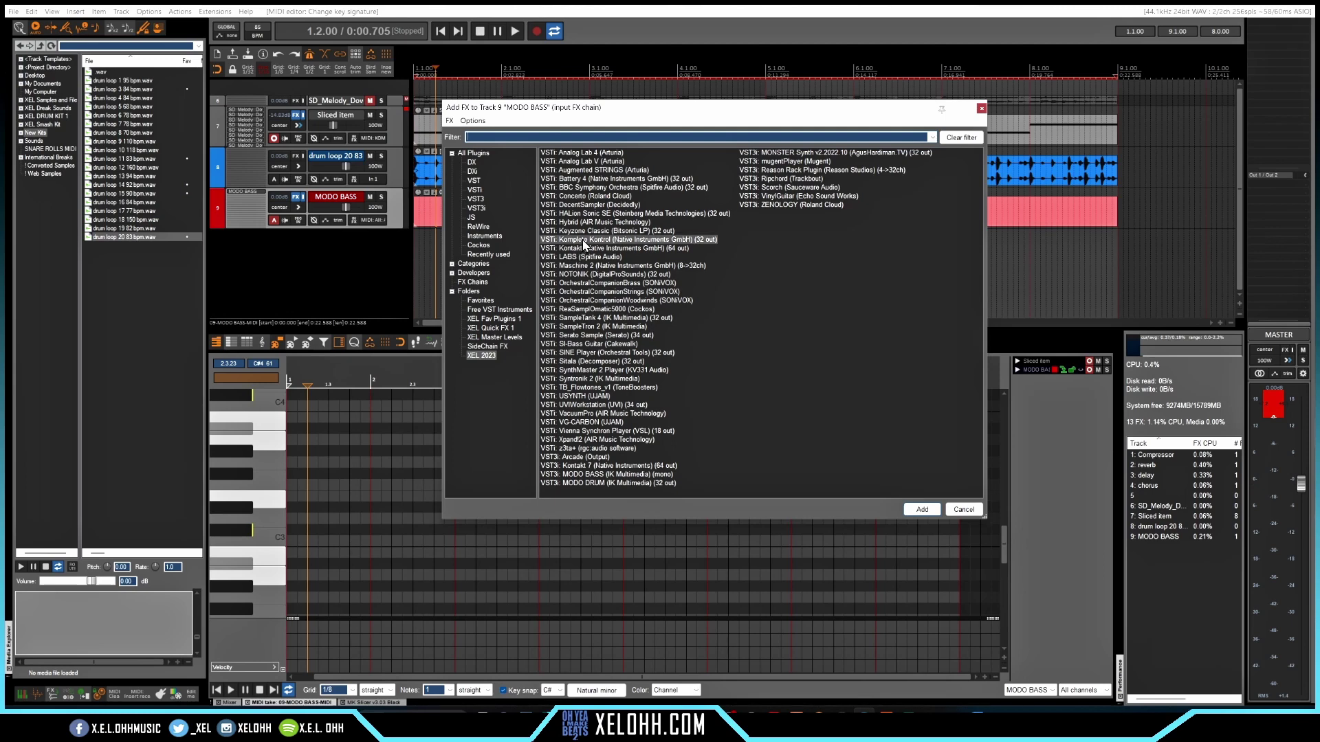
{"action": "left_click", "coordinate": [922, 509]}
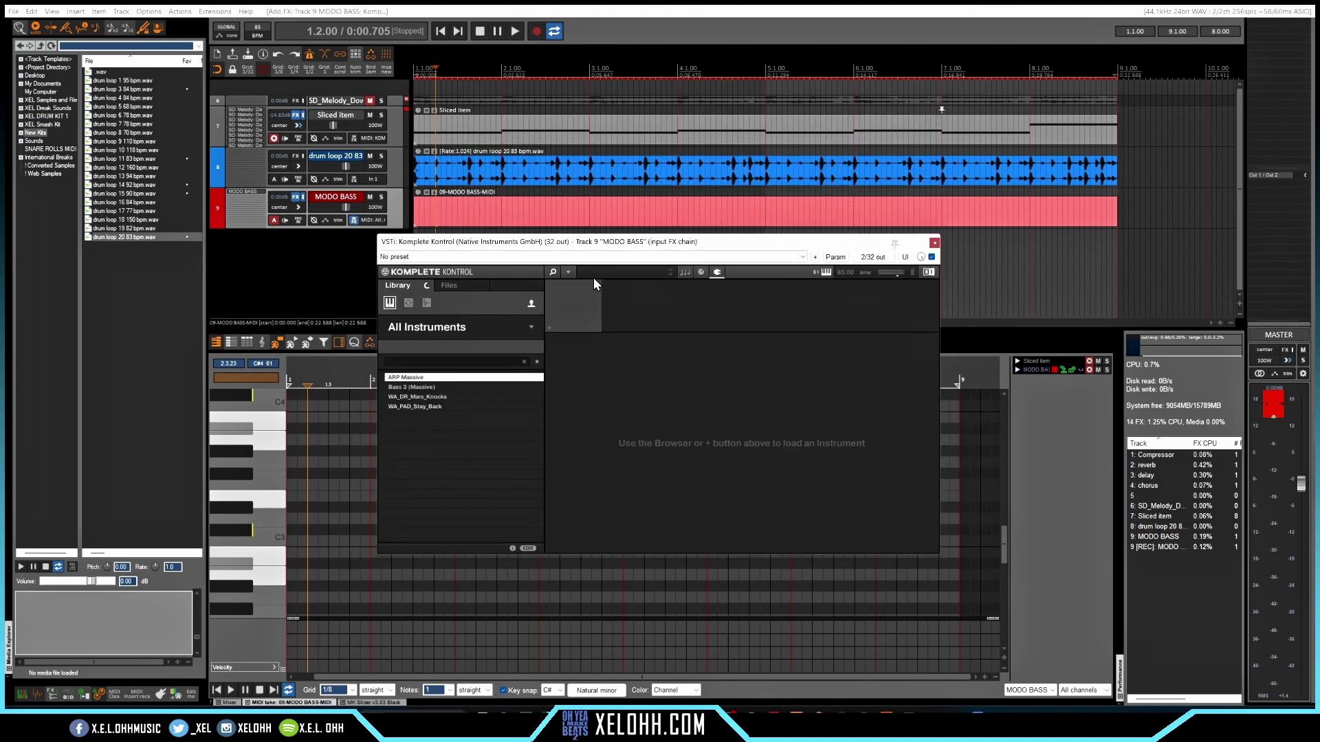
{"action": "left_click", "coordinate": [684, 274]}
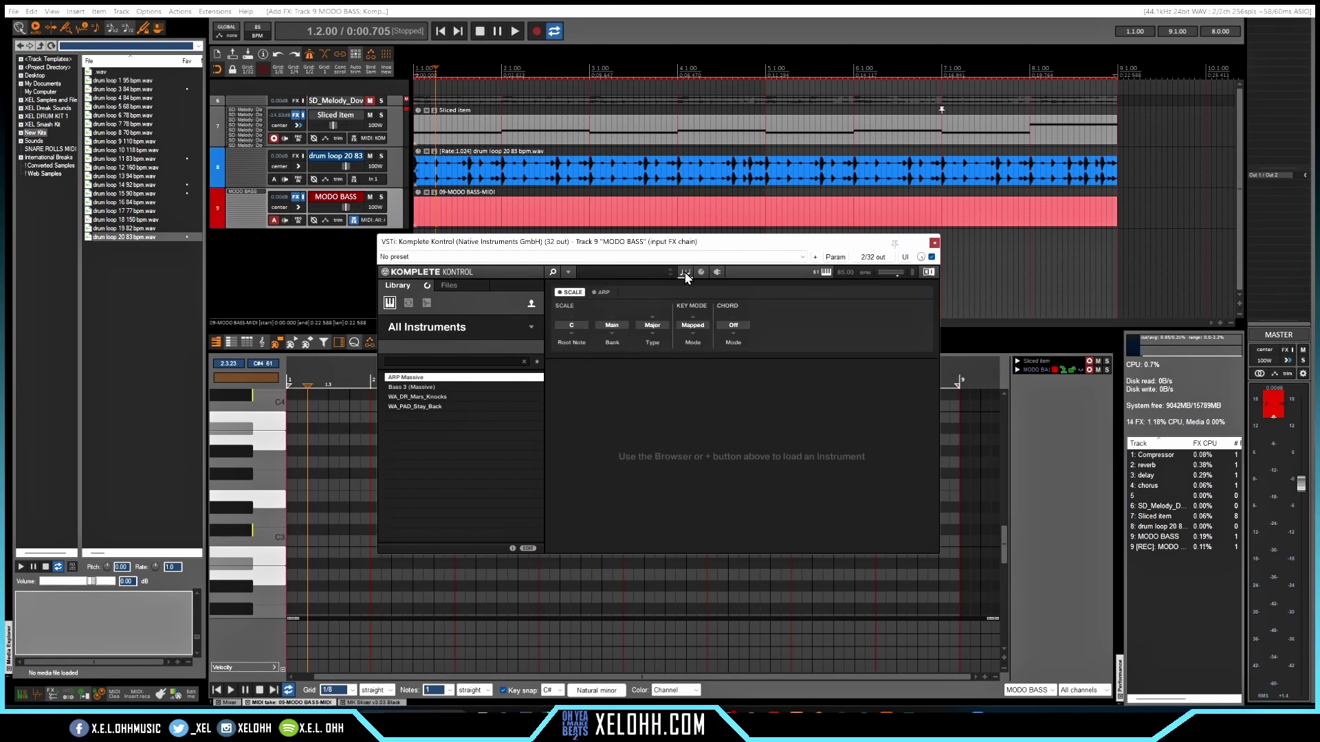
{"action": "left_click", "coordinate": [572, 323]}
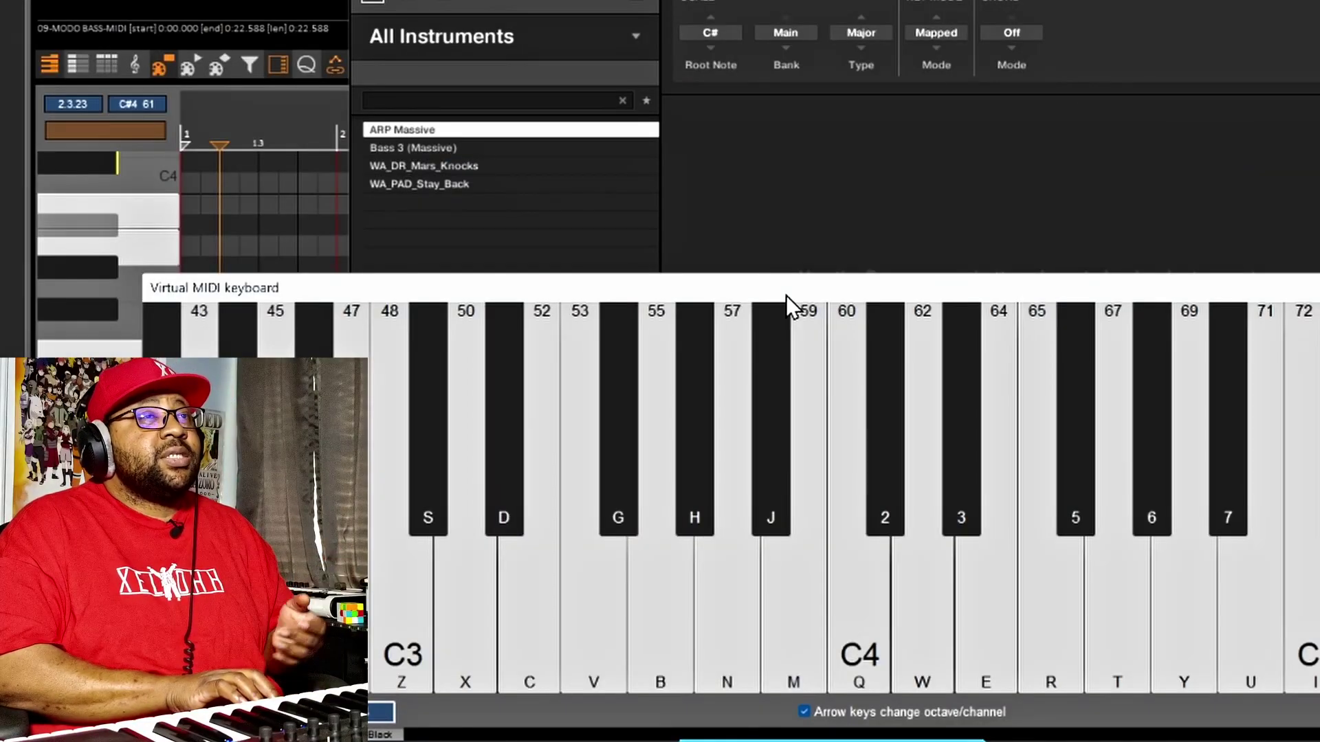
Try a few notes and a chord through Komplete Kontrol's C# scale mapping.
{"action": "key", "text": "v"}
{"action": "key", "text": "b+h"}
{"action": "key", "text": "m+q"}
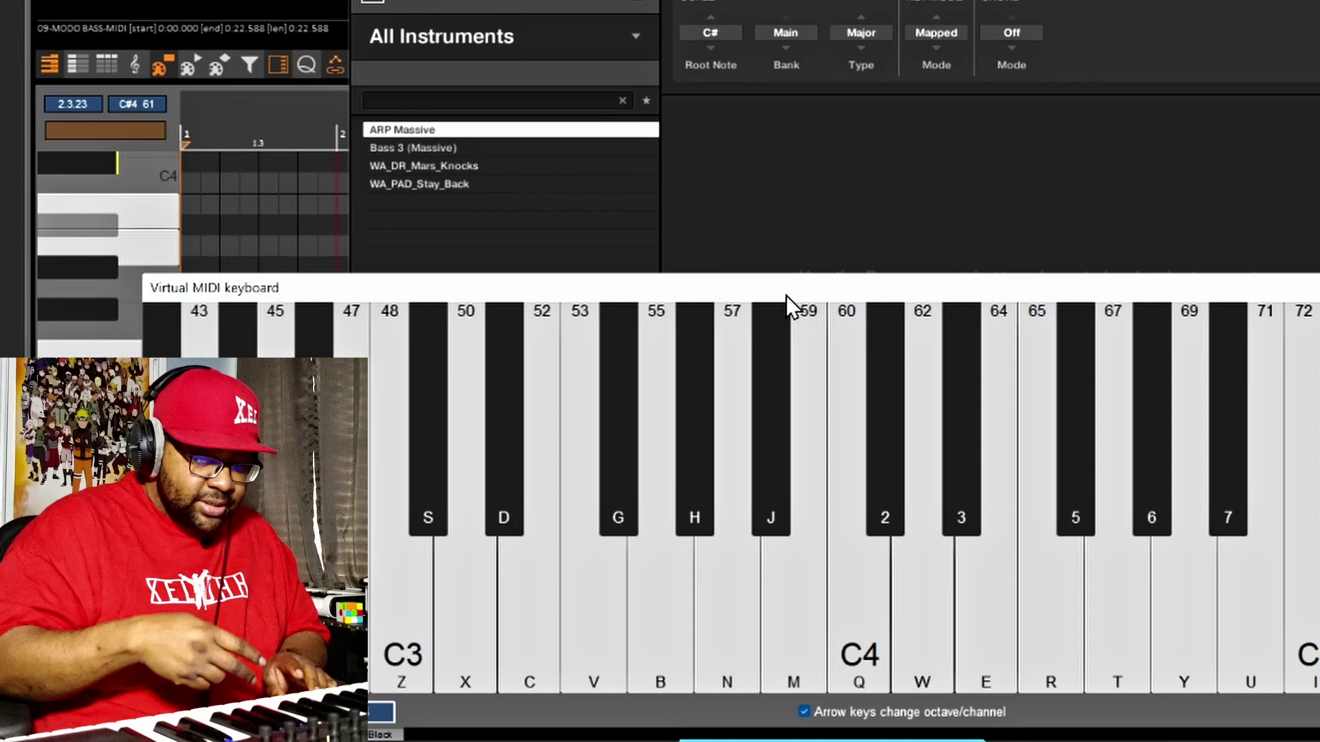
Record a bass line of repeated C# notes with passing notes, ending on G#3.
{"action": "key", "text": "r"}
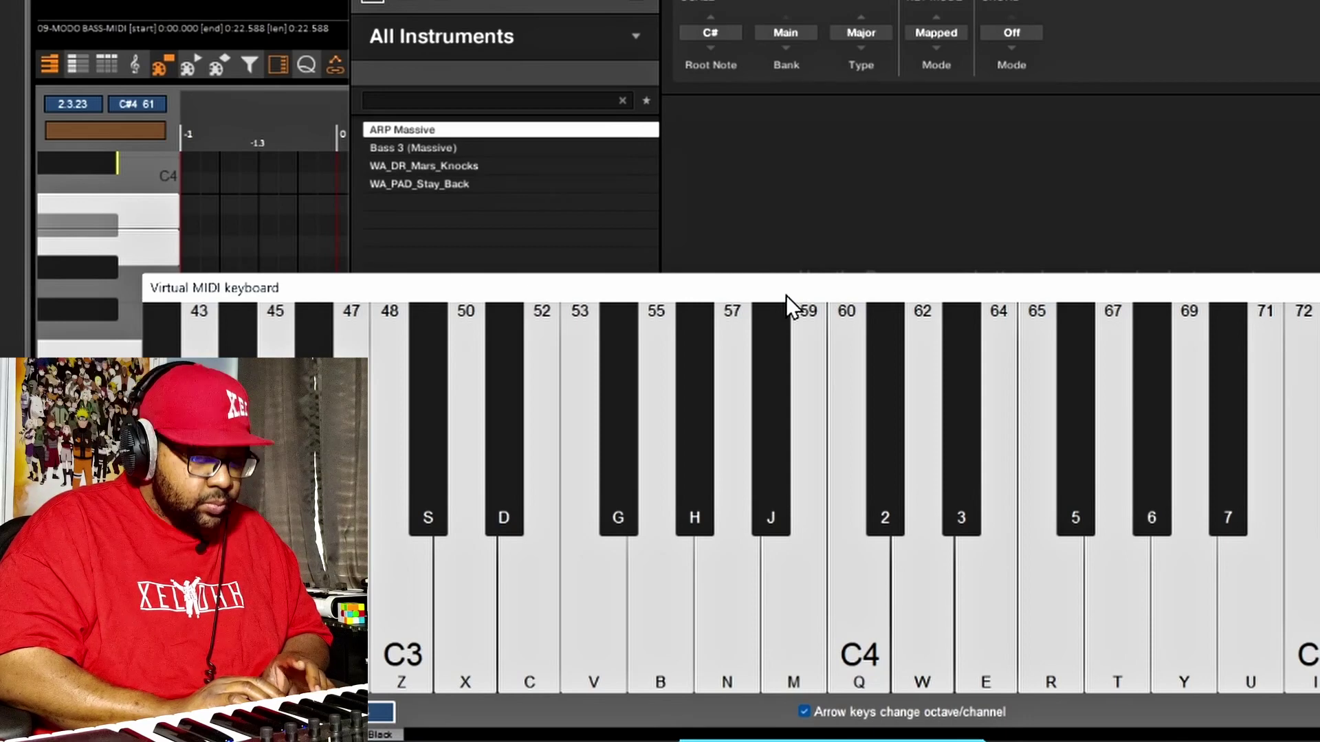
{"action": "key", "text": "s"}
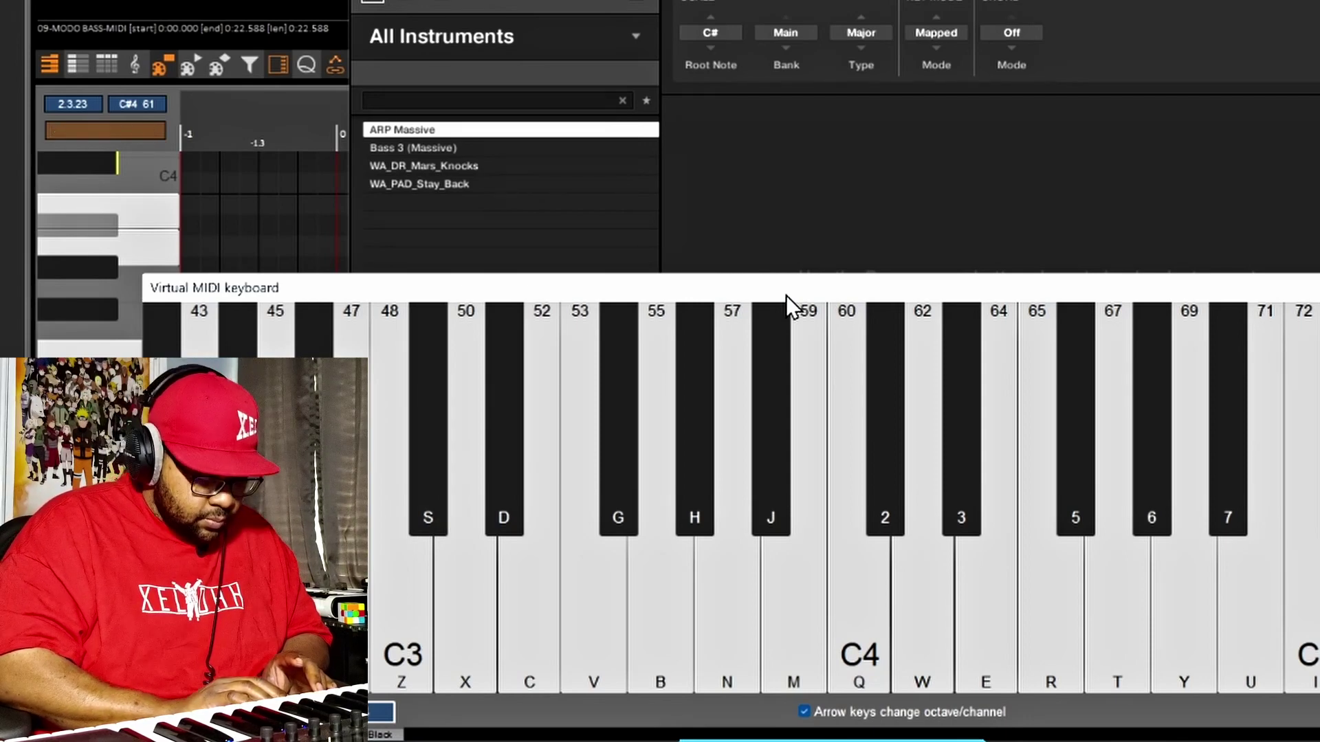
{"action": "key", "text": "s"}
{"action": "key", "text": "s"}
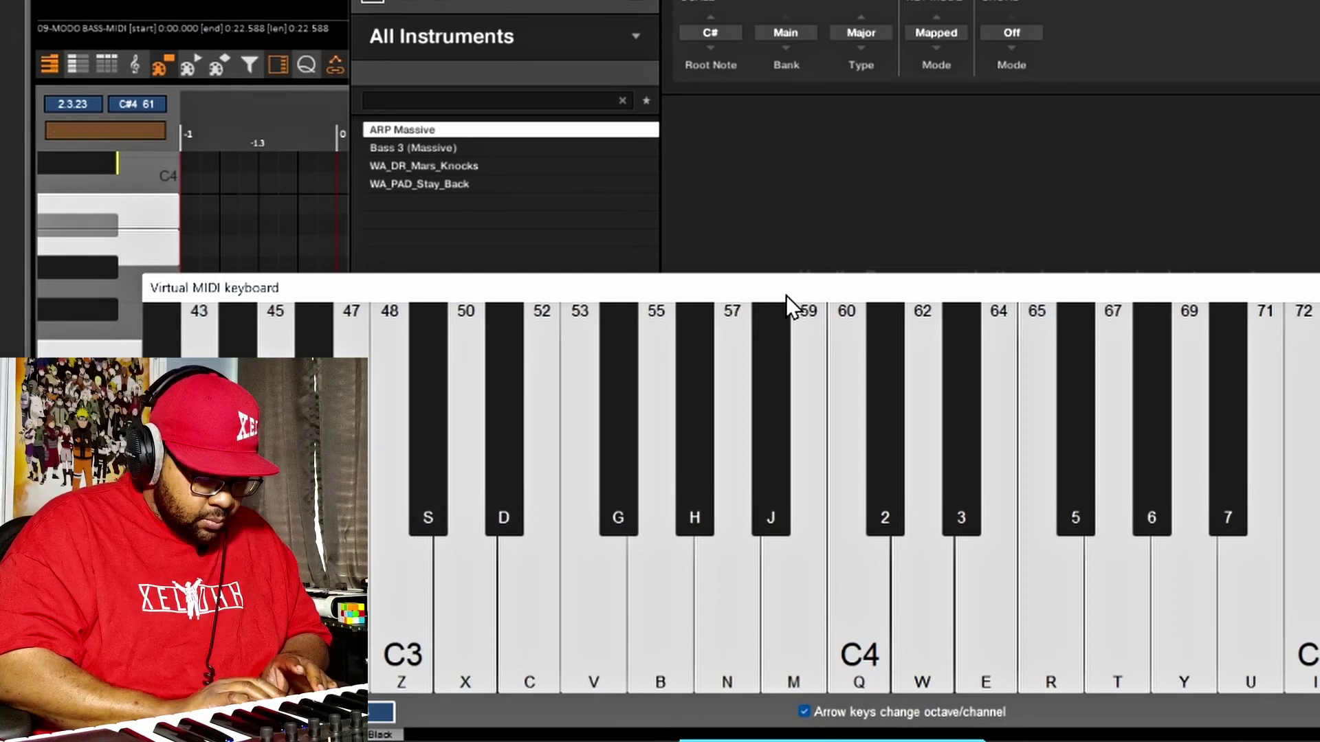
{"action": "key", "text": "h"}
{"action": "key", "text": "g"}
{"action": "key", "text": "s"}
{"action": "key", "text": "s"}
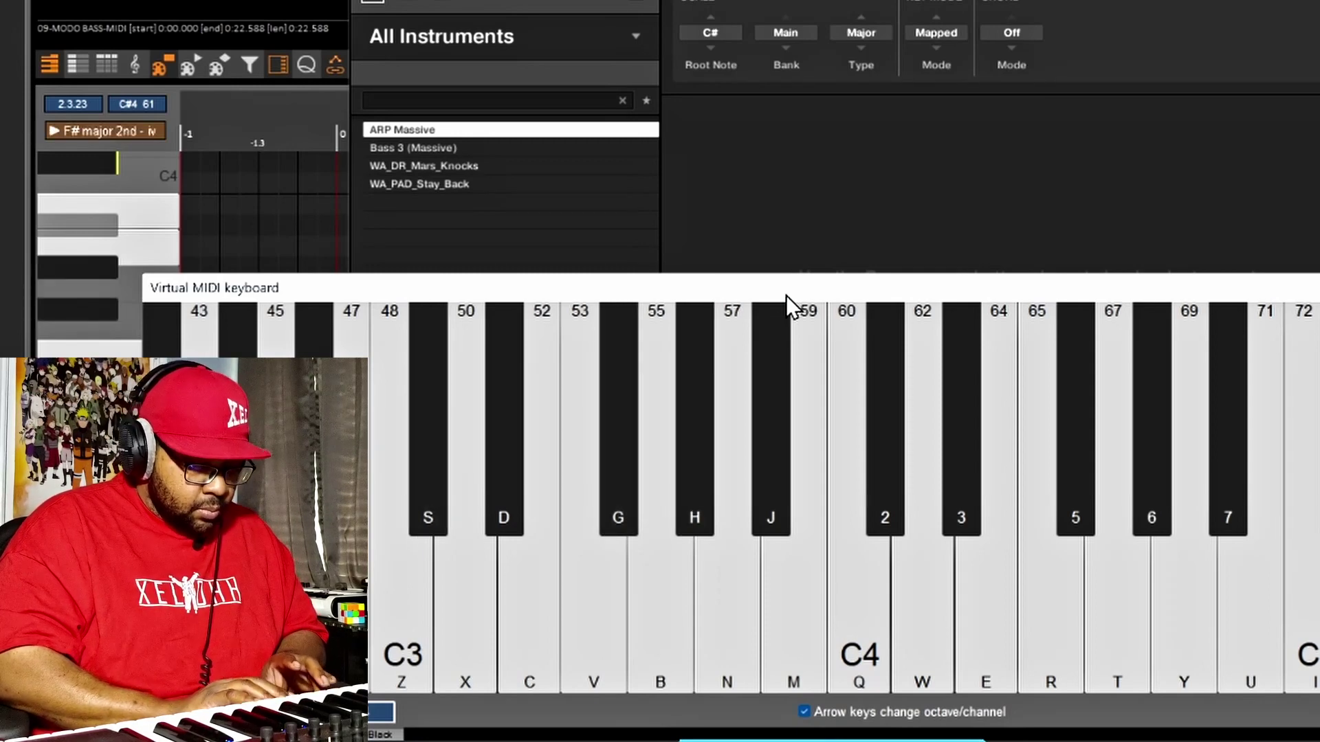
{"action": "key", "text": "s"}
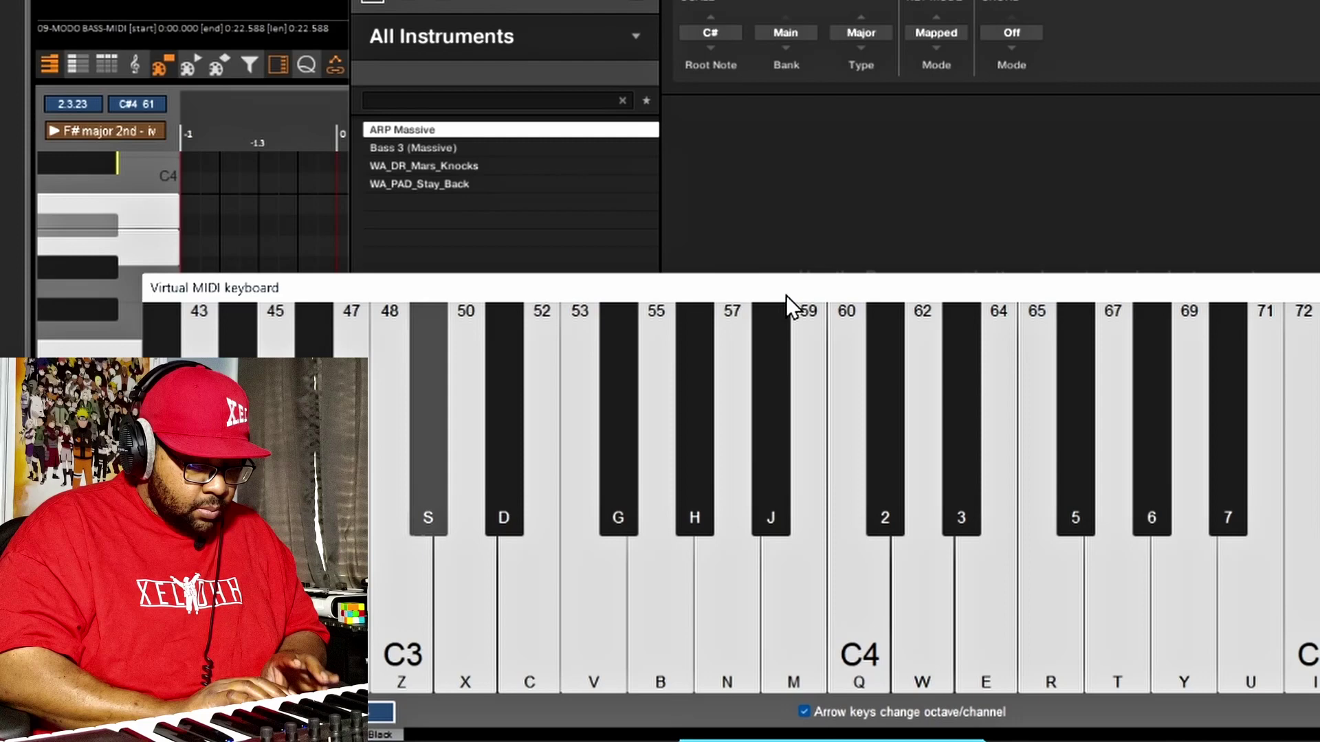
{"action": "key", "text": "g"}
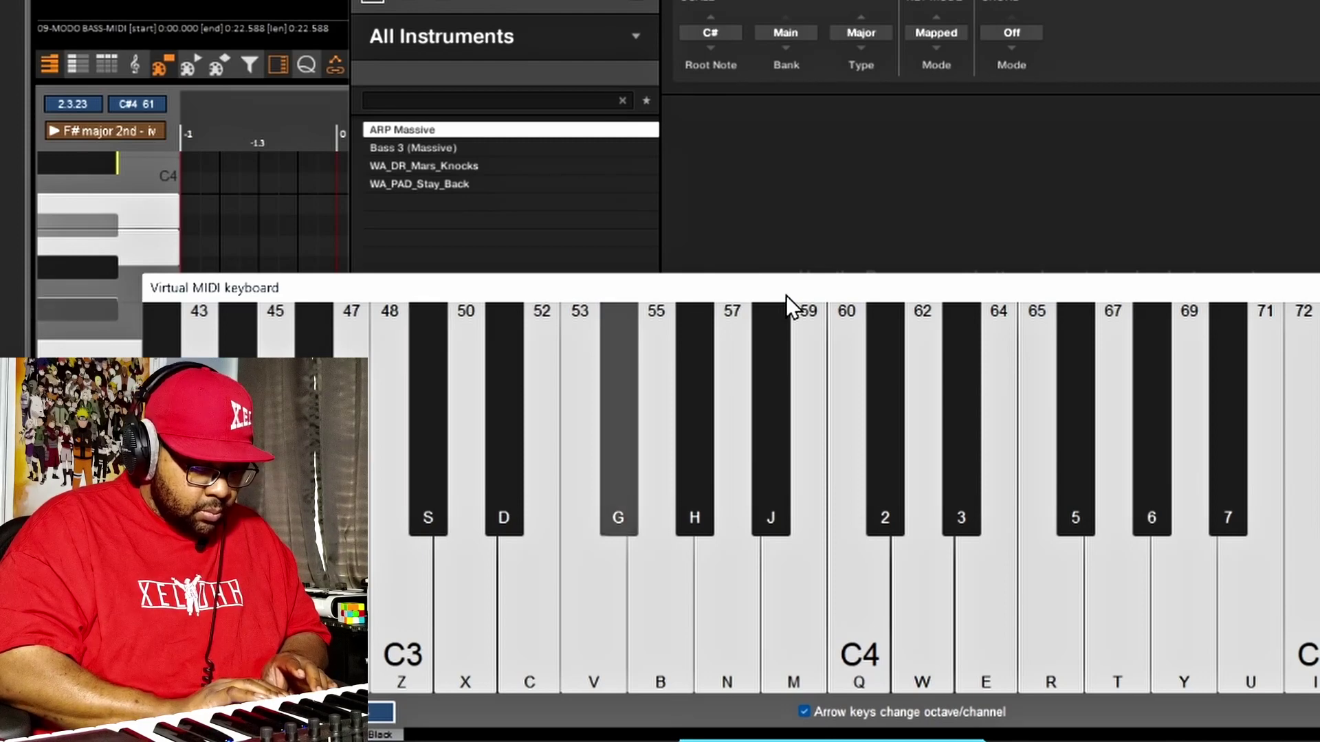
{"action": "key", "text": "h"}
{"action": "key", "text": "s"}
{"action": "key", "text": "s"}
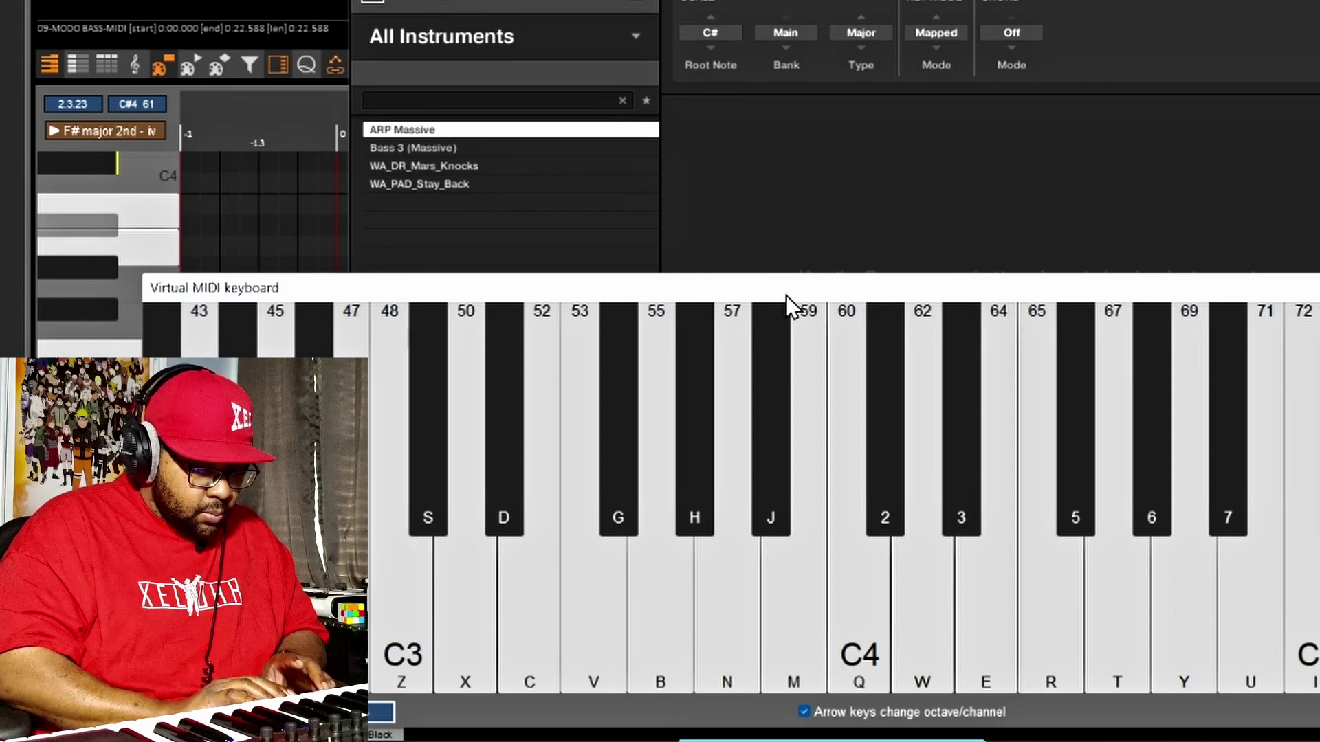
{"action": "key", "text": "h"}
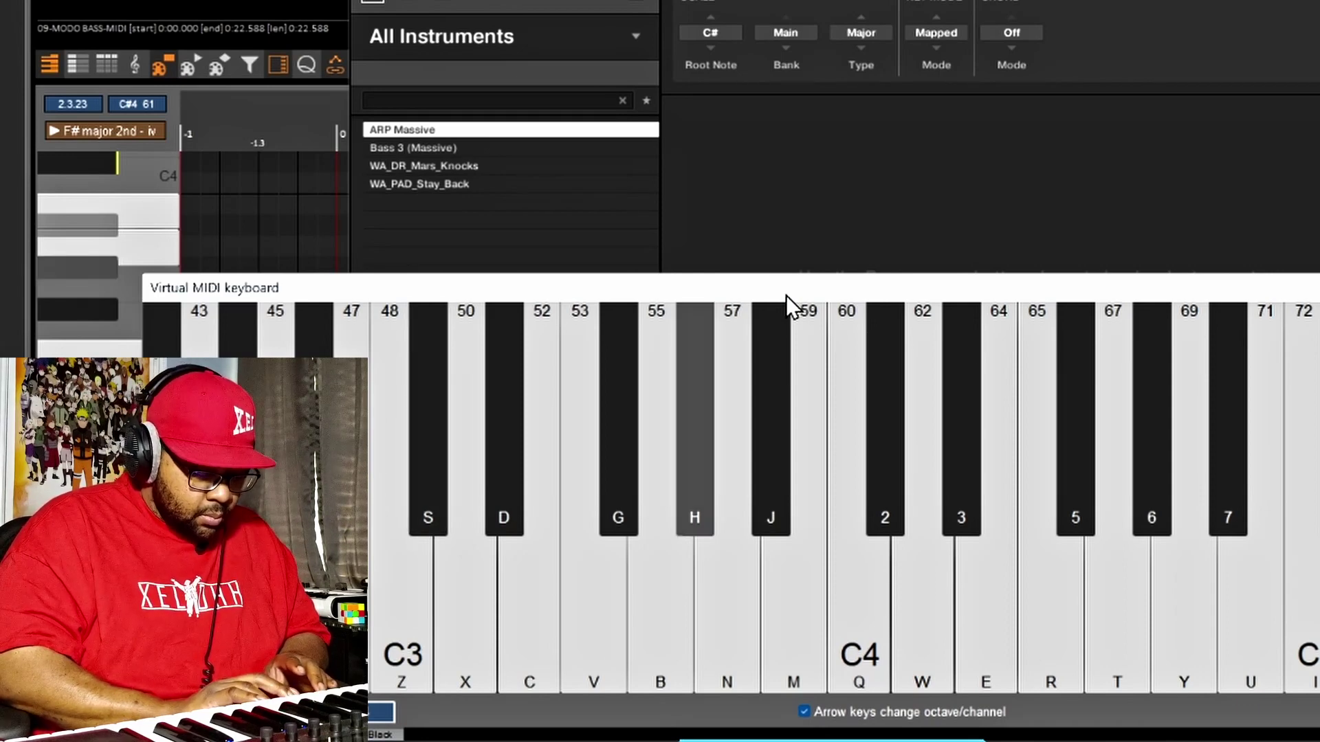
{"action": "key", "text": "g"}
{"action": "key", "text": "s"}
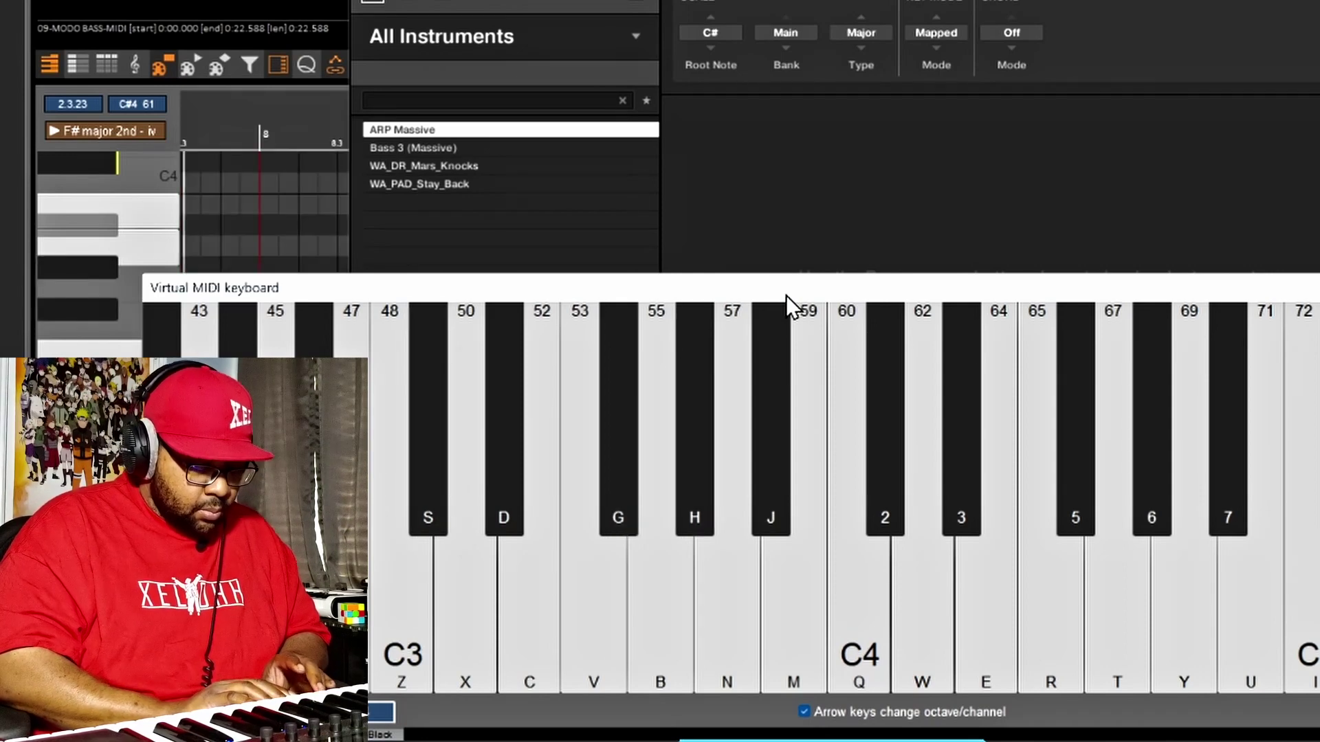
{"action": "key", "text": "h"}
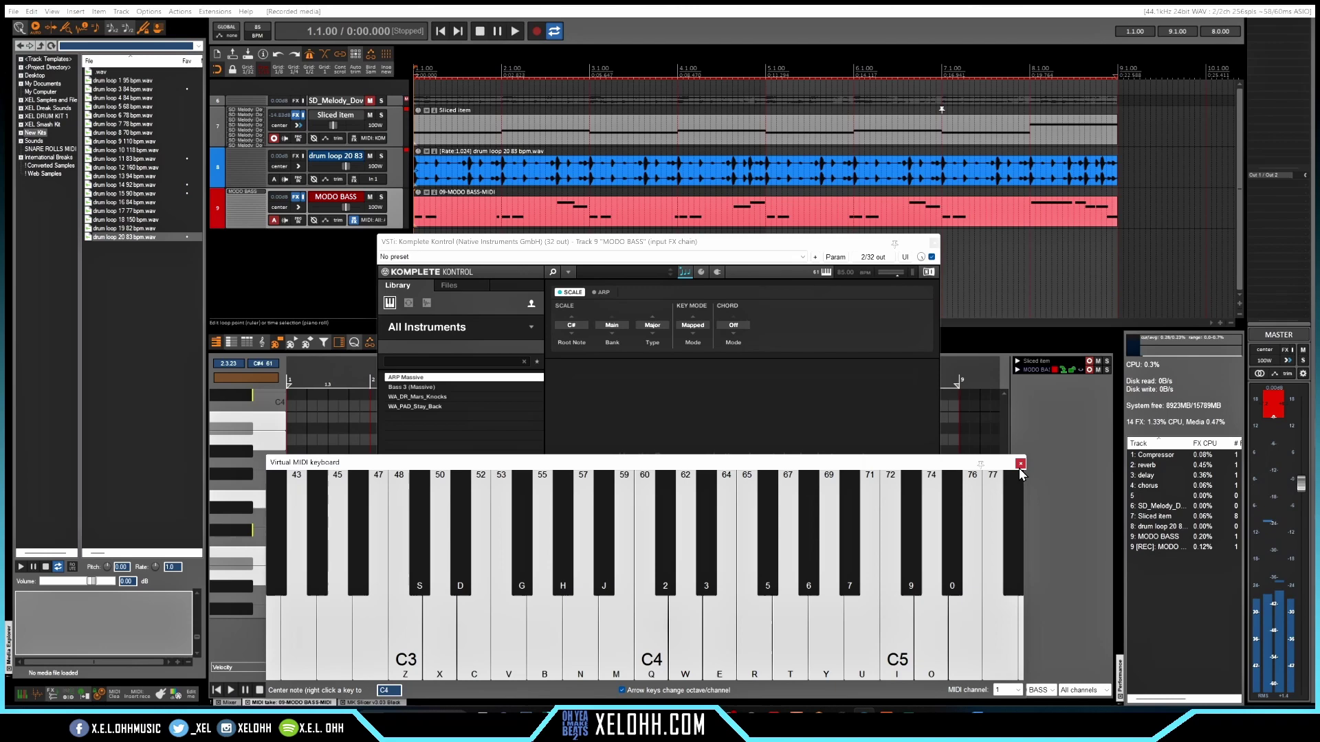
Close the virtual MIDI keyboard and Komplete Kontrol, and return to the song start.
{"action": "left_click", "coordinate": [1020, 463]}
{"action": "left_click", "coordinate": [934, 242]}
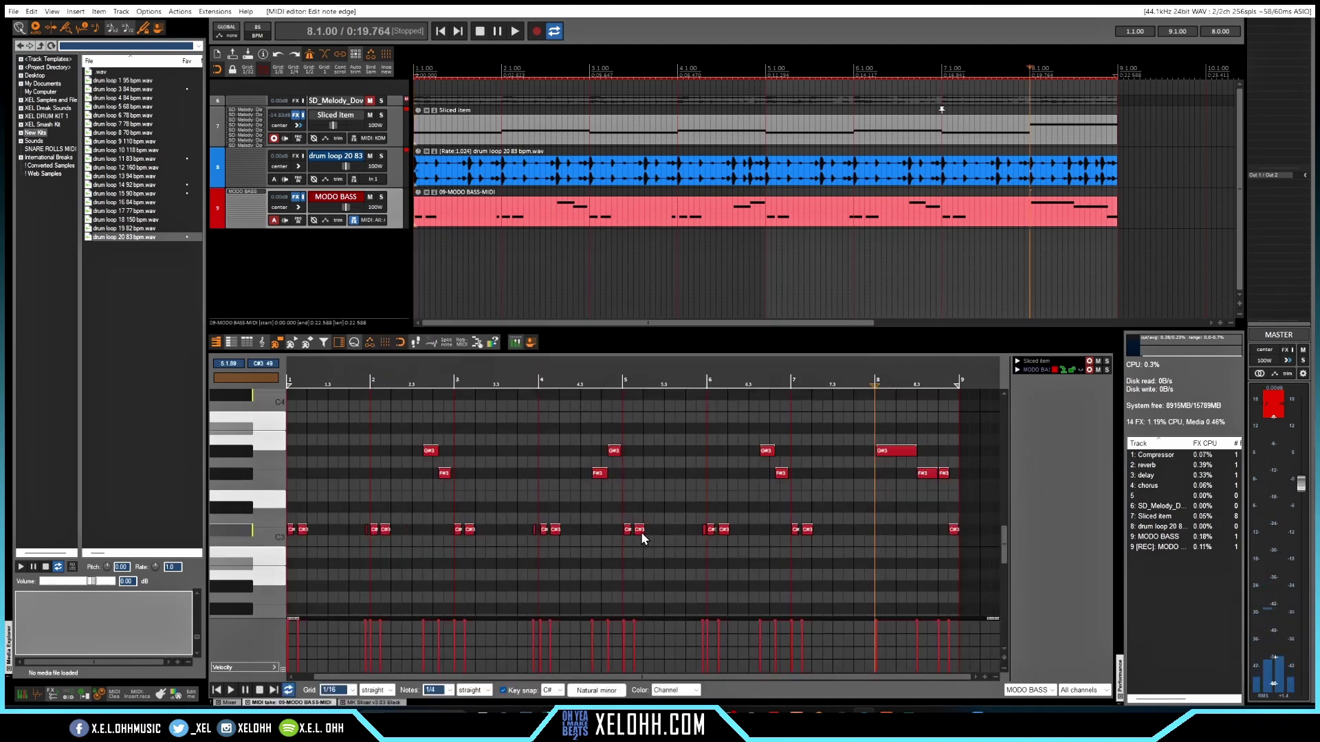
{"action": "key", "text": "Home"}
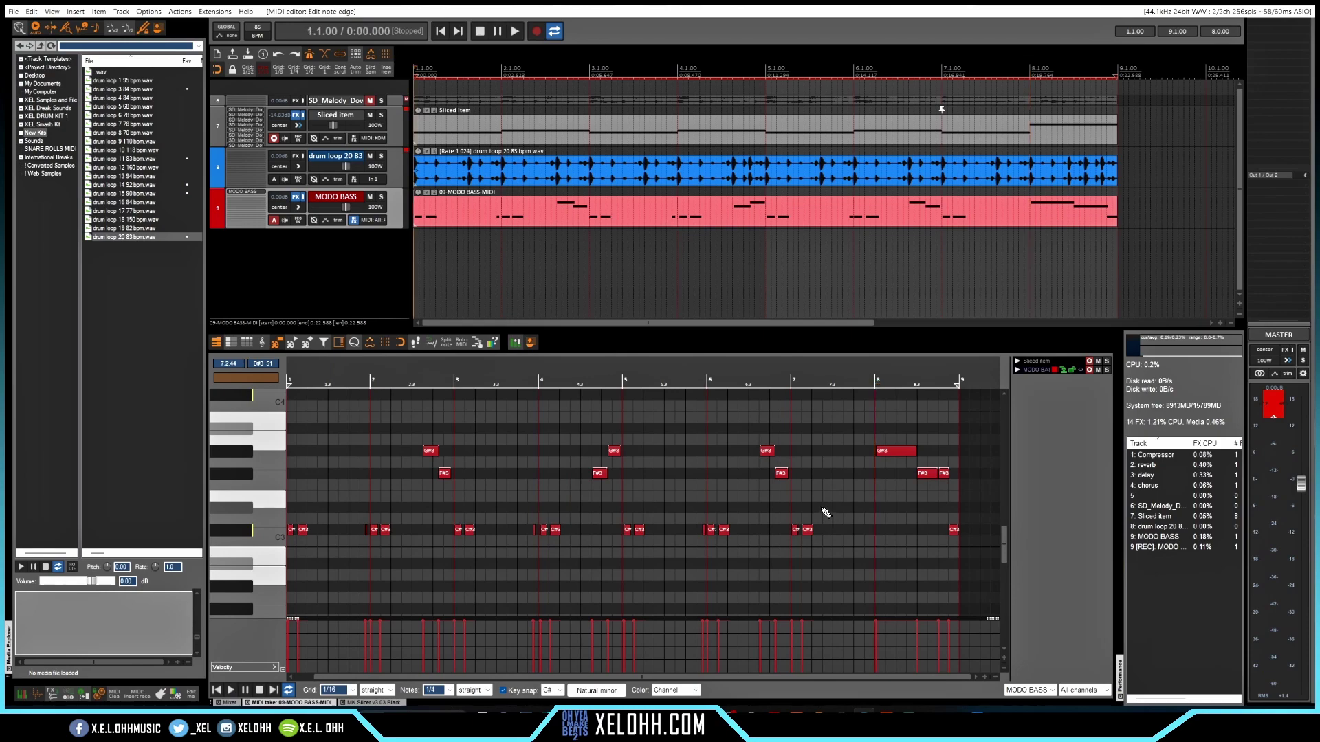
Switch MODO BASS to the Rick n' Bass model, browse its style, string and Amp/Fx pages, then close it.
{"action": "left_click", "coordinate": [243, 191]}
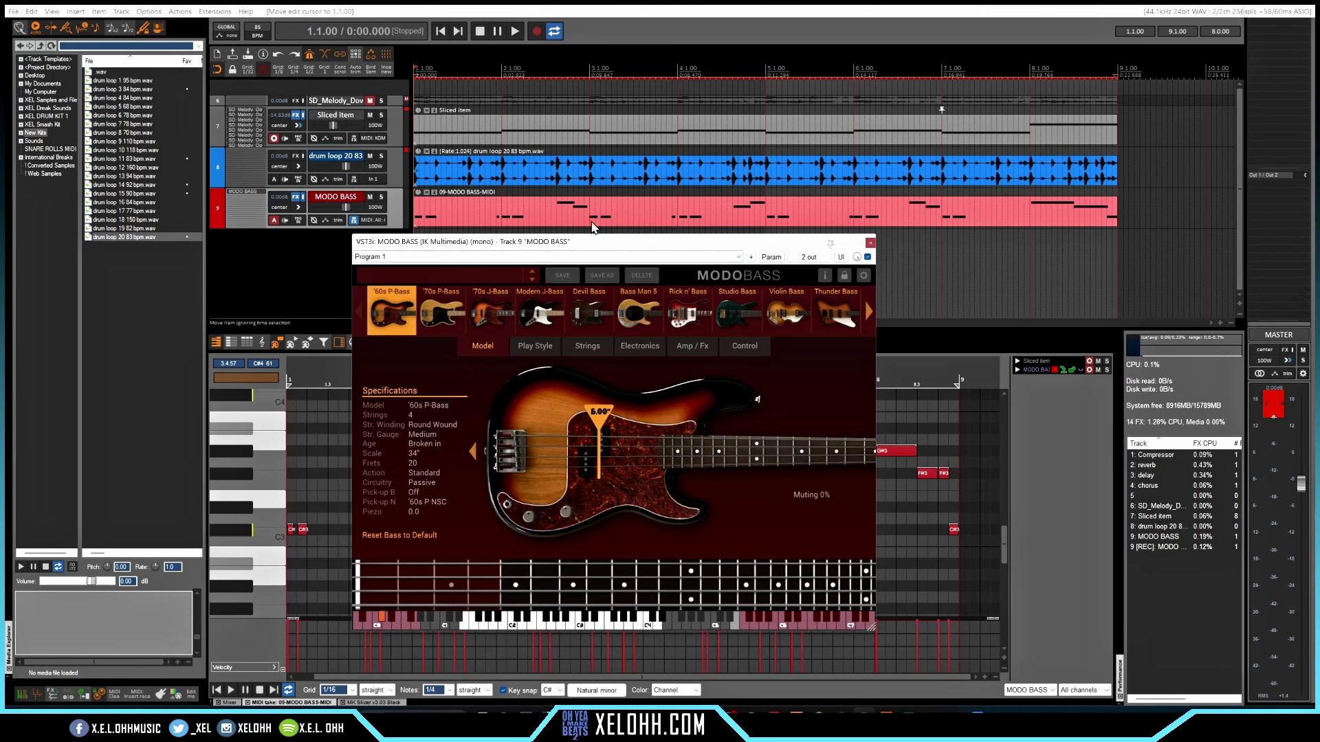
{"action": "left_click", "coordinate": [689, 315]}
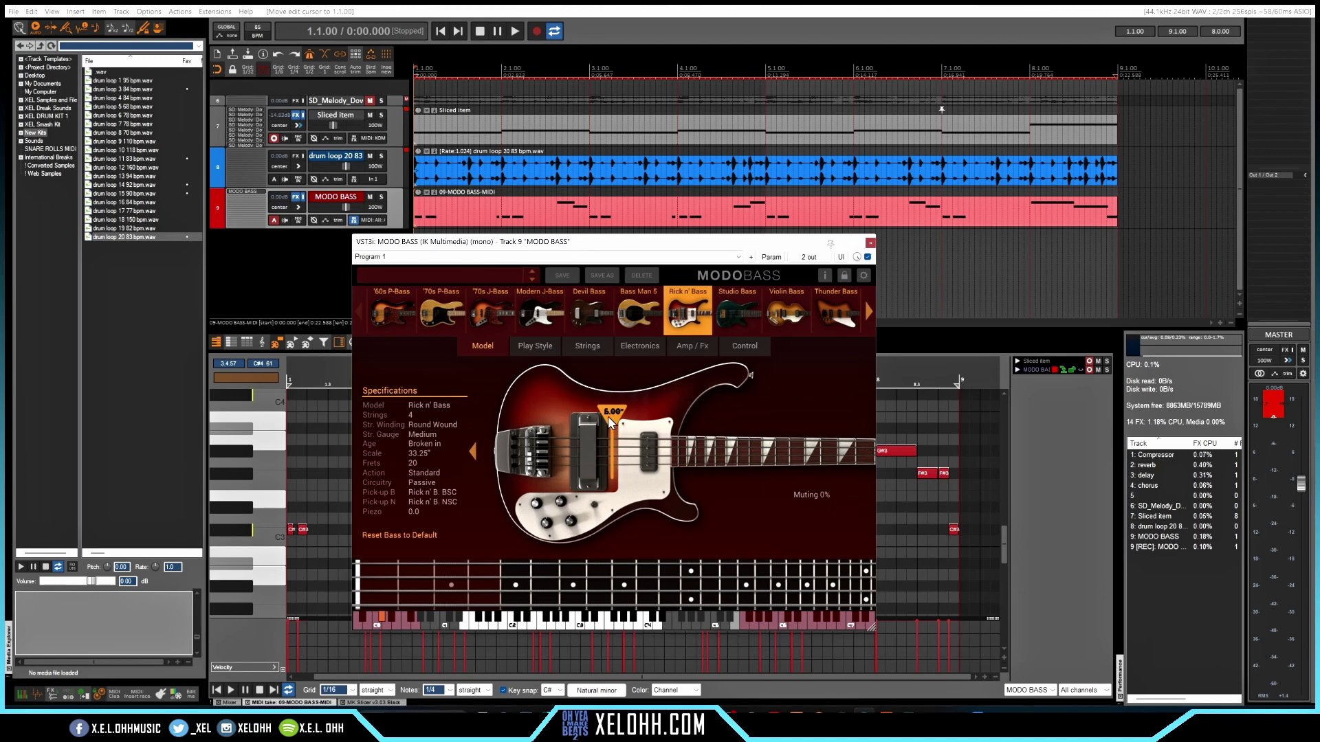
{"action": "left_click", "coordinate": [534, 346]}
{"action": "left_click", "coordinate": [586, 347]}
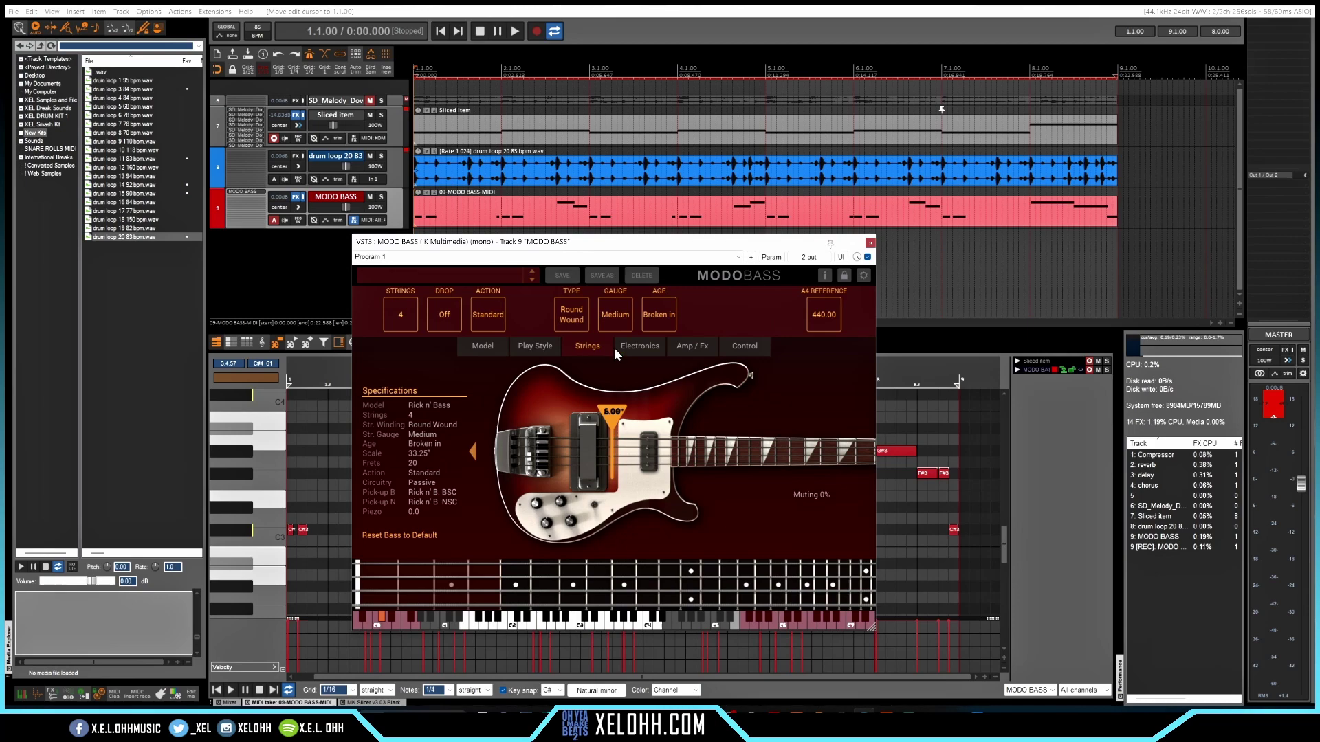
{"action": "left_click", "coordinate": [689, 347]}
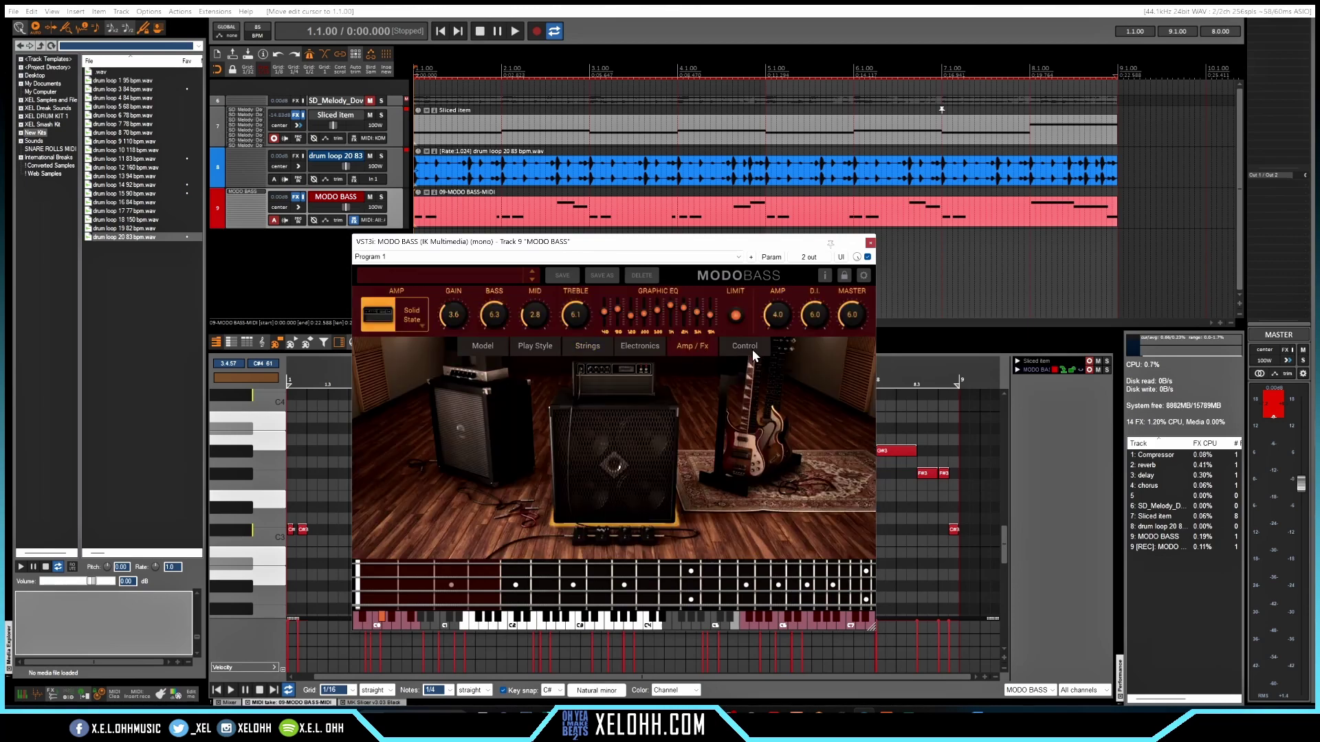
{"action": "left_click", "coordinate": [480, 347]}
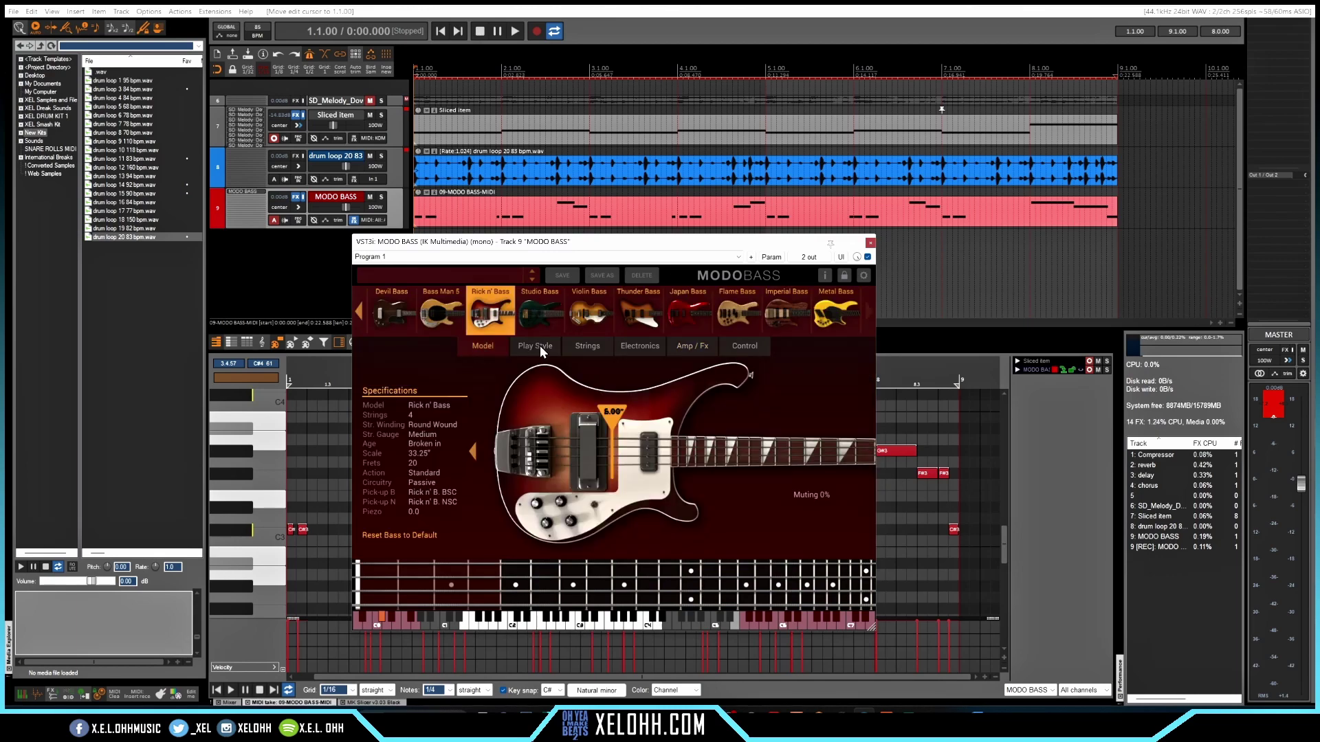
{"action": "key", "text": "Escape"}
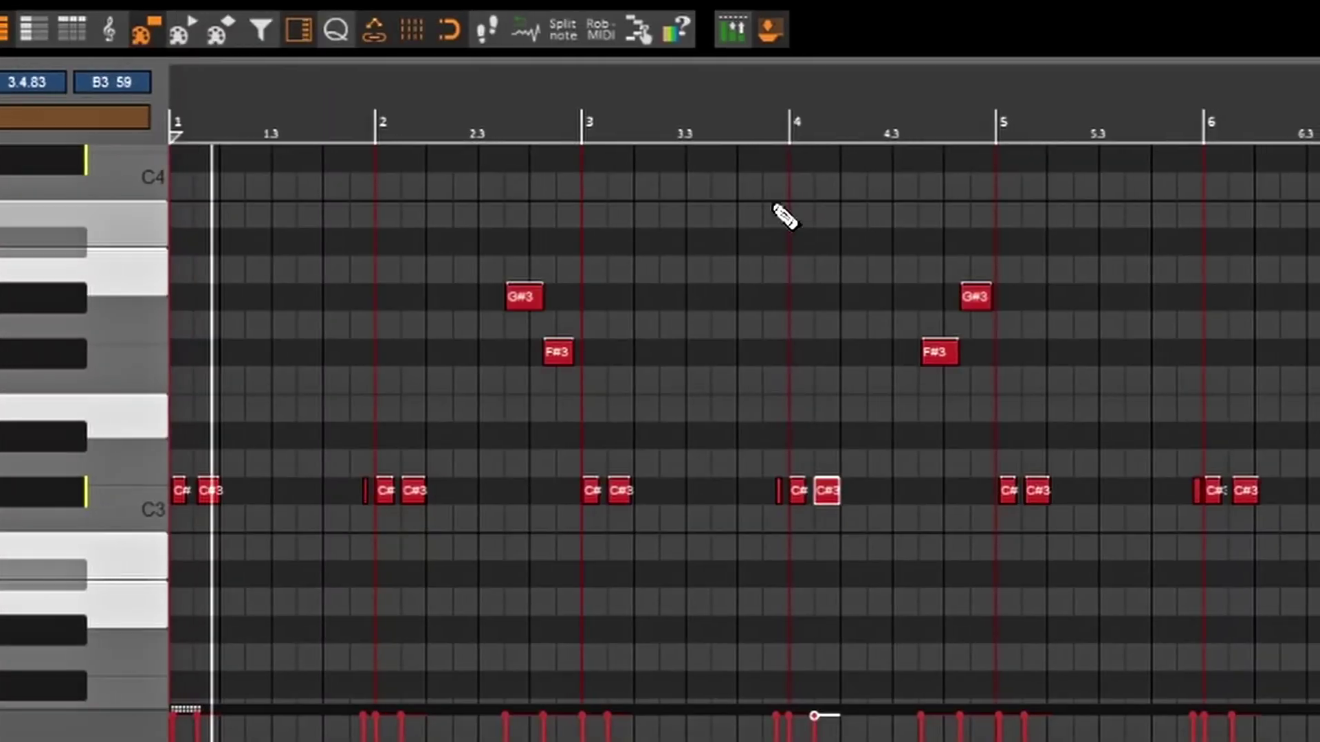
Start playback to hear the recorded bass line.
{"action": "key", "text": "space"}
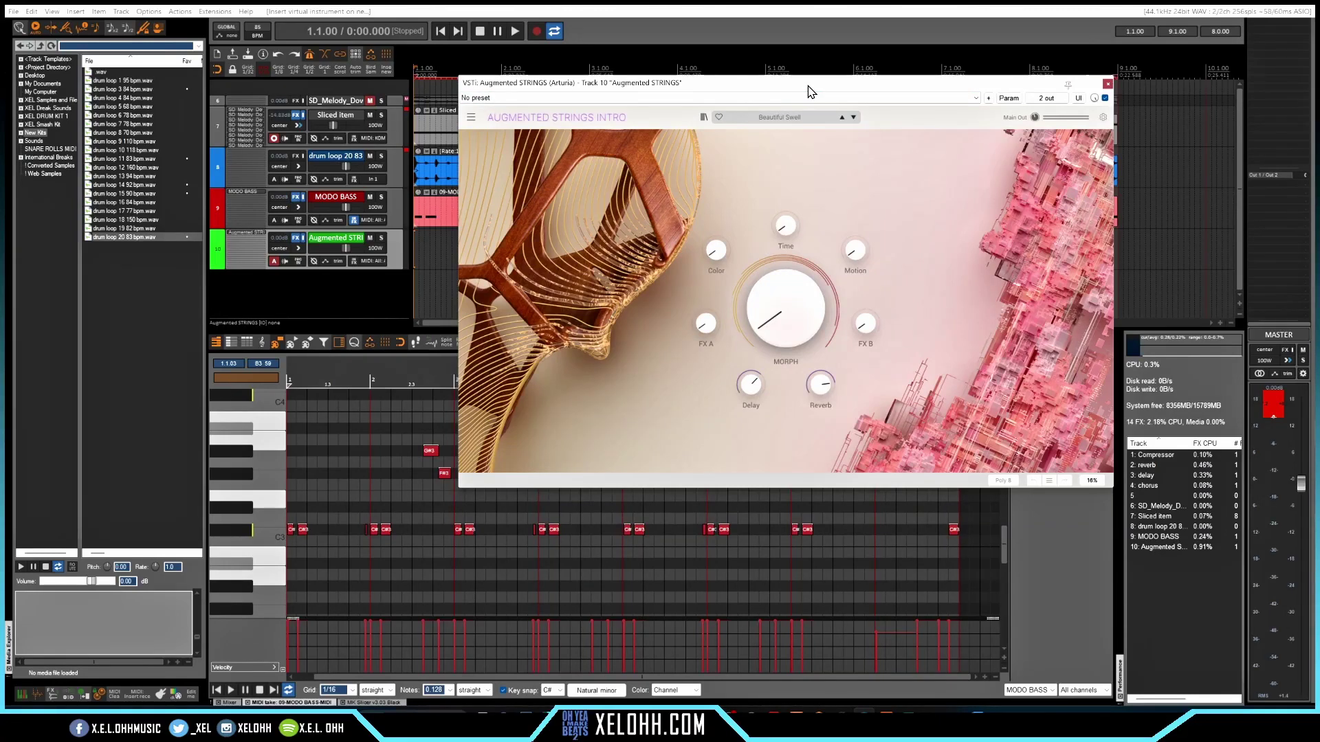
Draw a long C#4 strings note and a shorter D#4 note ending at bar 3.
{"action": "left_click_drag", "start_coordinate": [370, 493], "coordinate": [426, 494]}
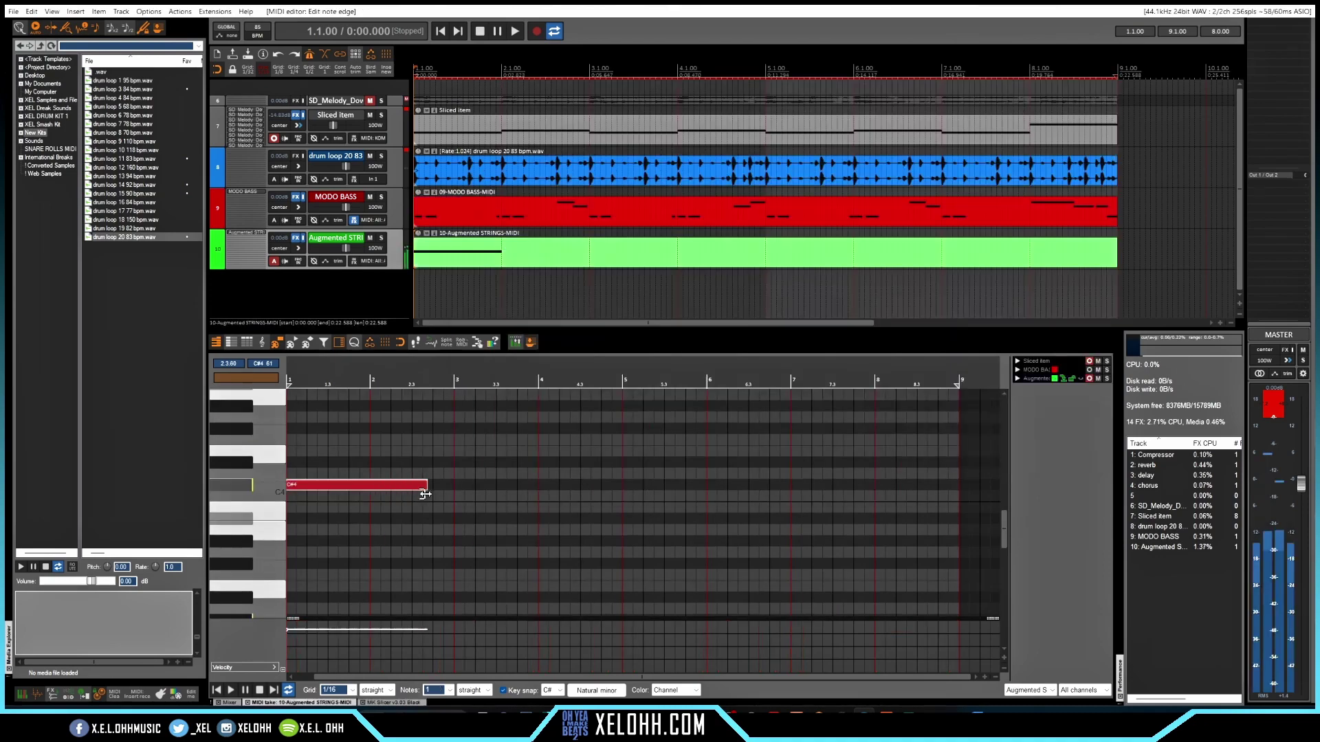
{"action": "key", "text": "space"}
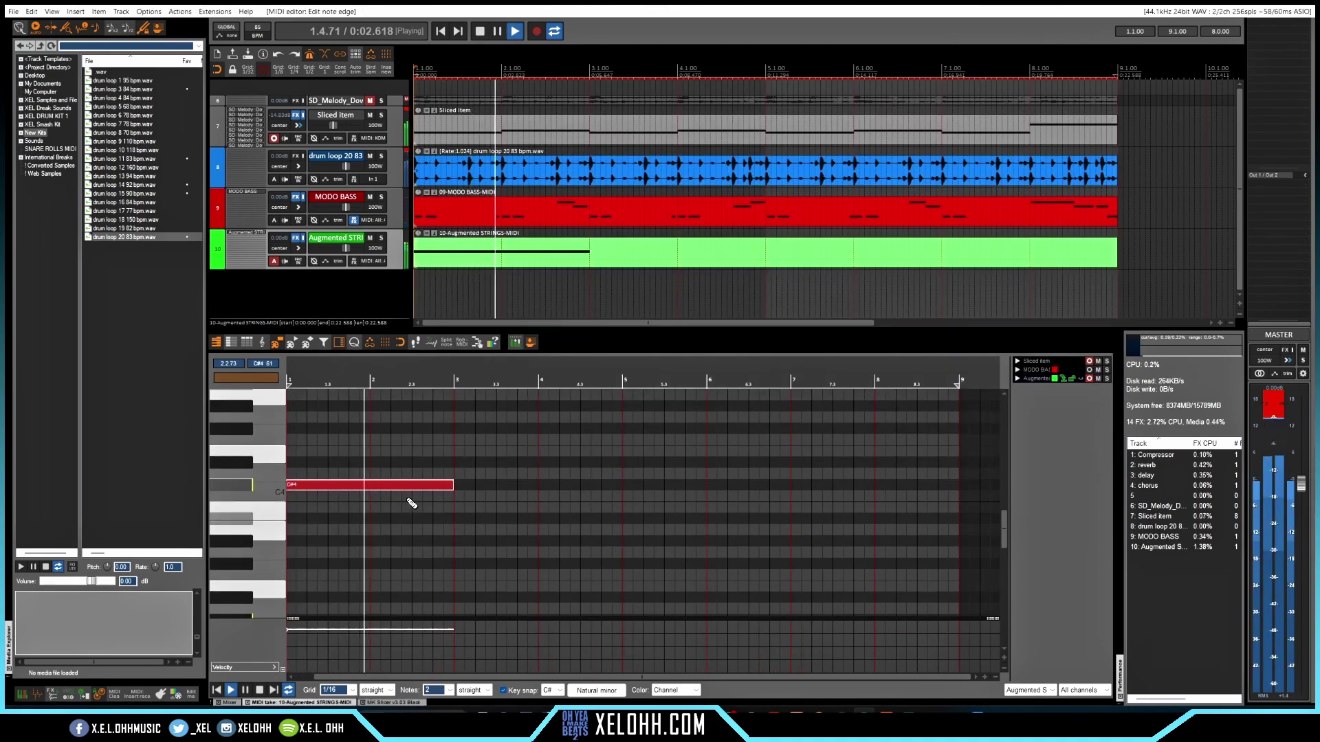
{"action": "key", "text": "space"}
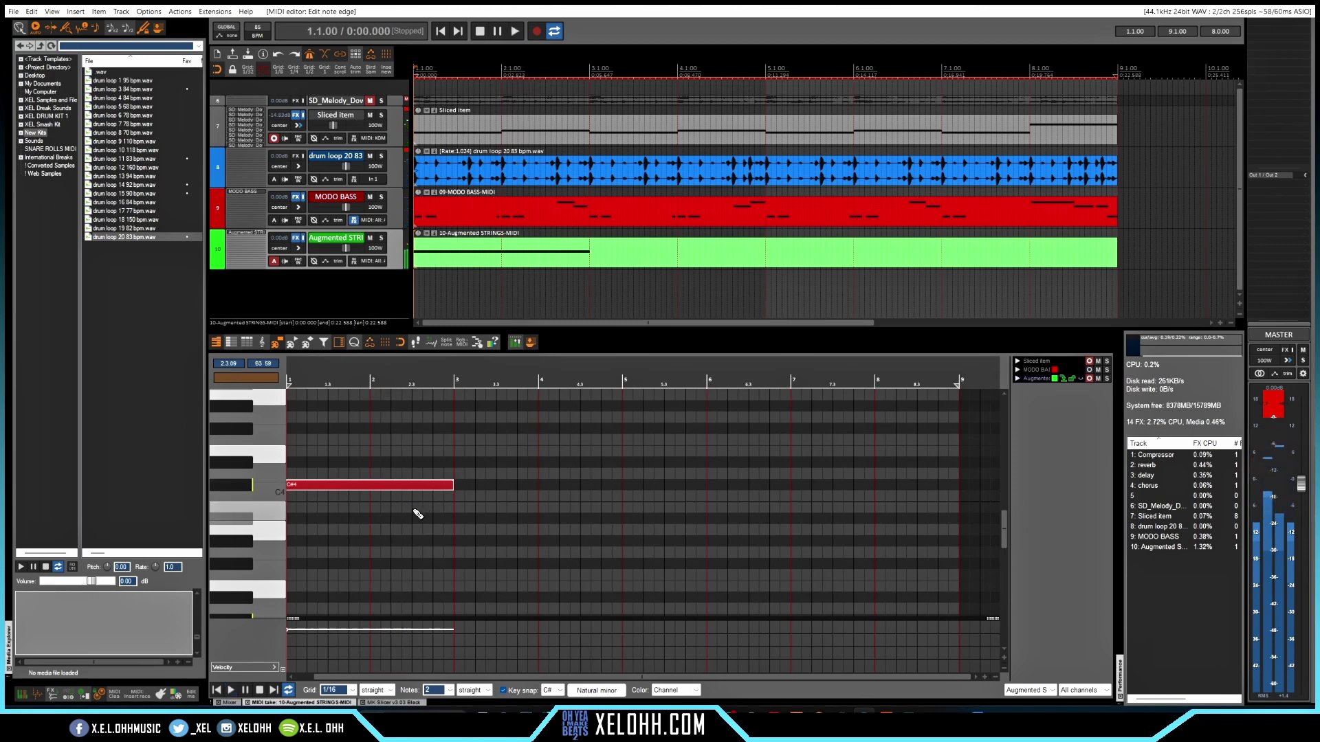
{"action": "left_click_drag", "start_coordinate": [412, 508], "coordinate": [449, 485]}
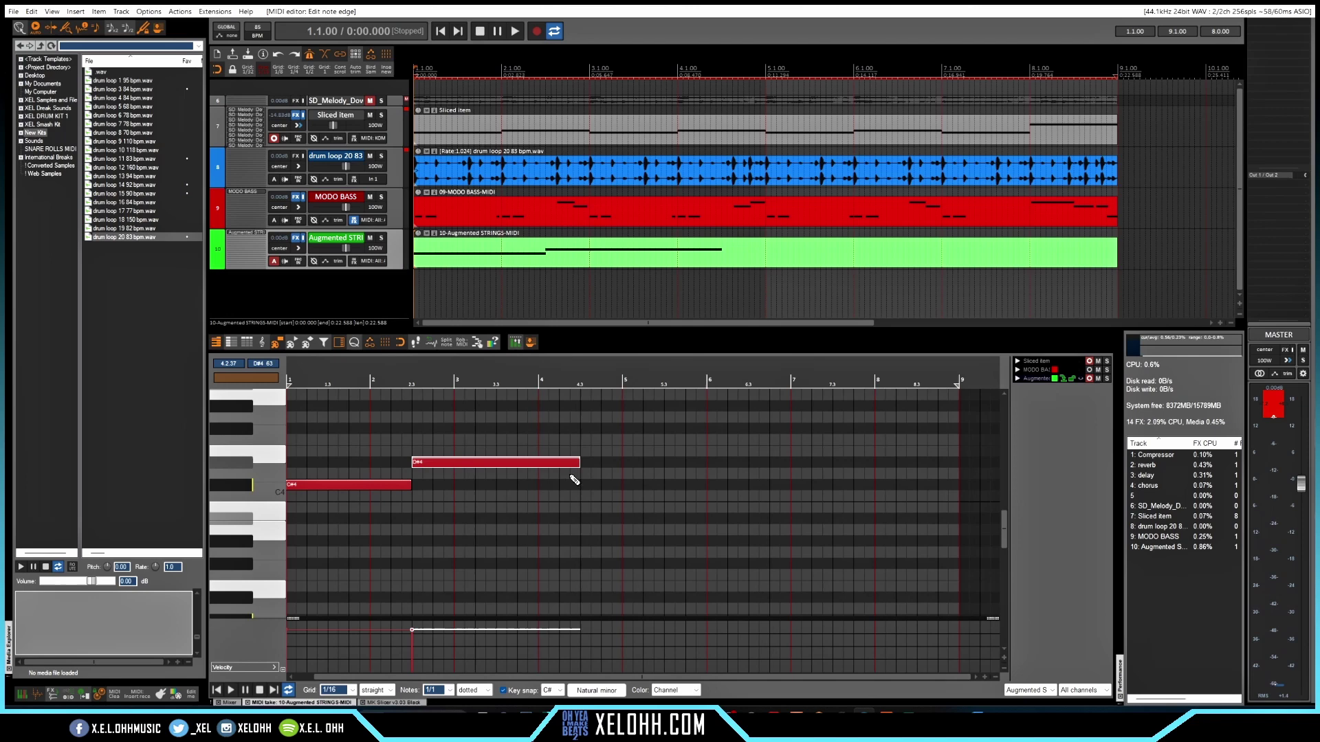
{"action": "left_click_drag", "start_coordinate": [576, 466], "coordinate": [472, 463]}
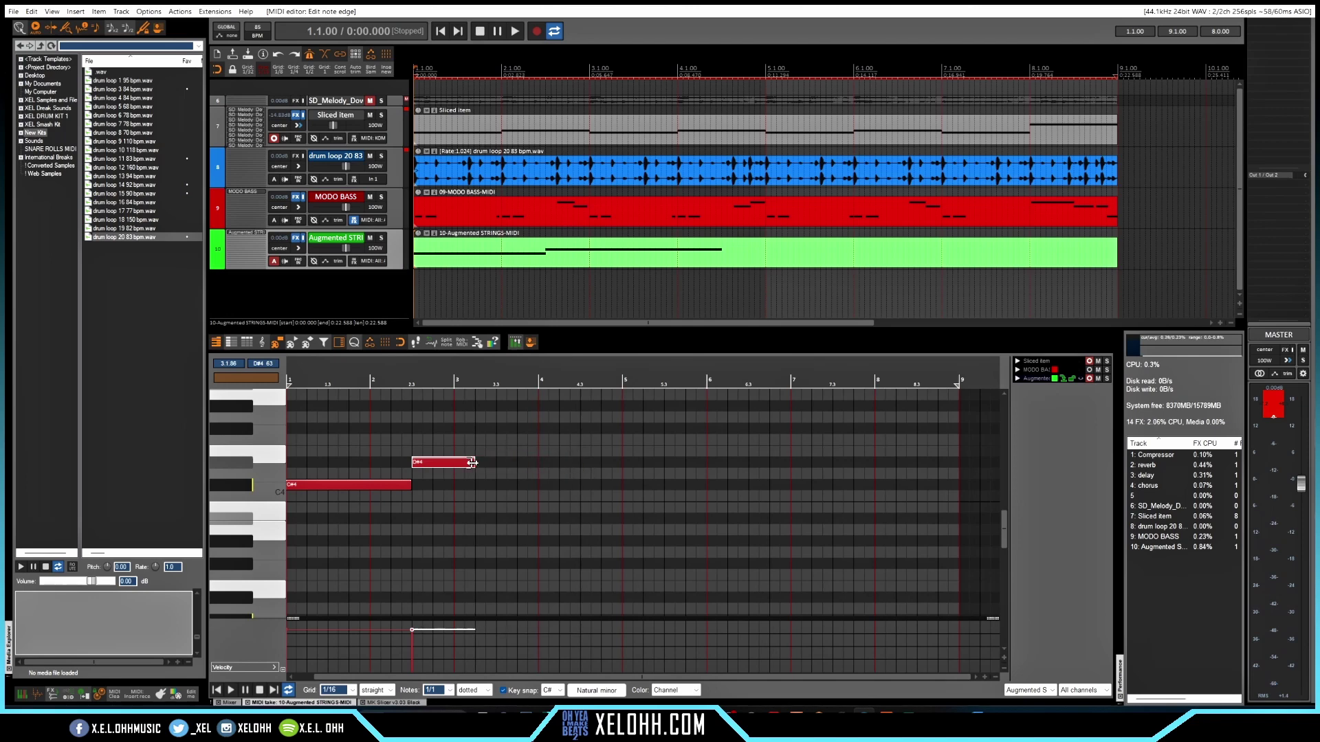
Repeat the C#4/D#4 pair every two bars, end the bar-7 C#4 at bar 8, add a short E4 there, and play.
{"action": "key", "text": "ctrl+a"}
{"action": "key", "text": "ctrl+c"}
{"action": "key", "text": "ctrl+v"}
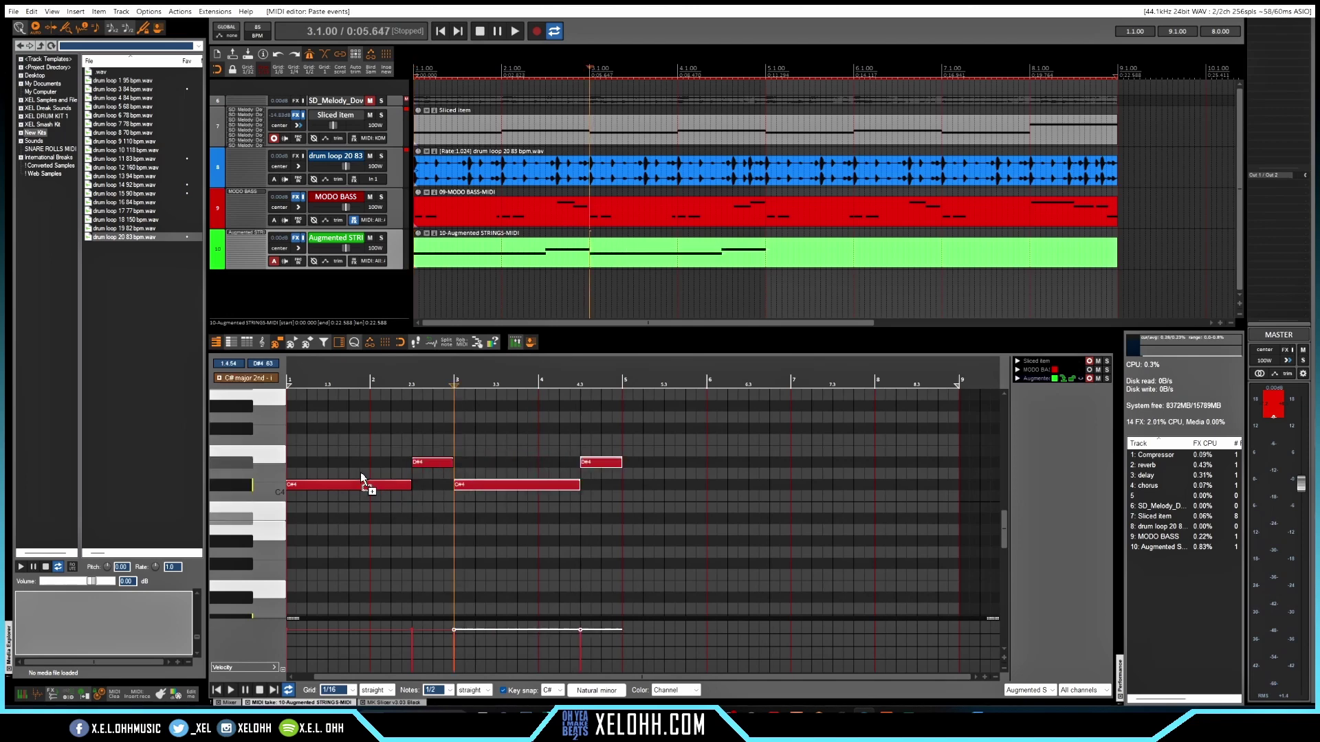
{"action": "key", "text": "ctrl+v"}
{"action": "key", "text": "ctrl+v"}
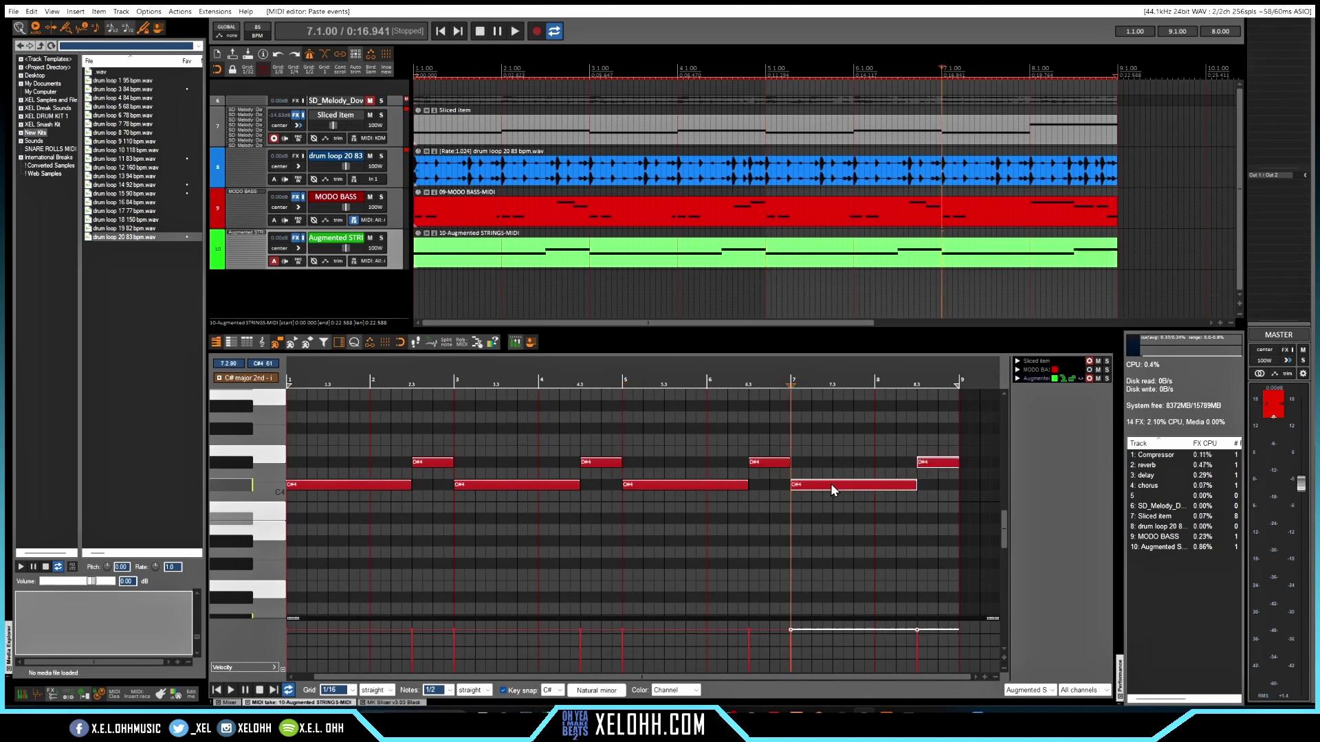
{"action": "left_click_drag", "start_coordinate": [916, 485], "coordinate": [872, 484]}
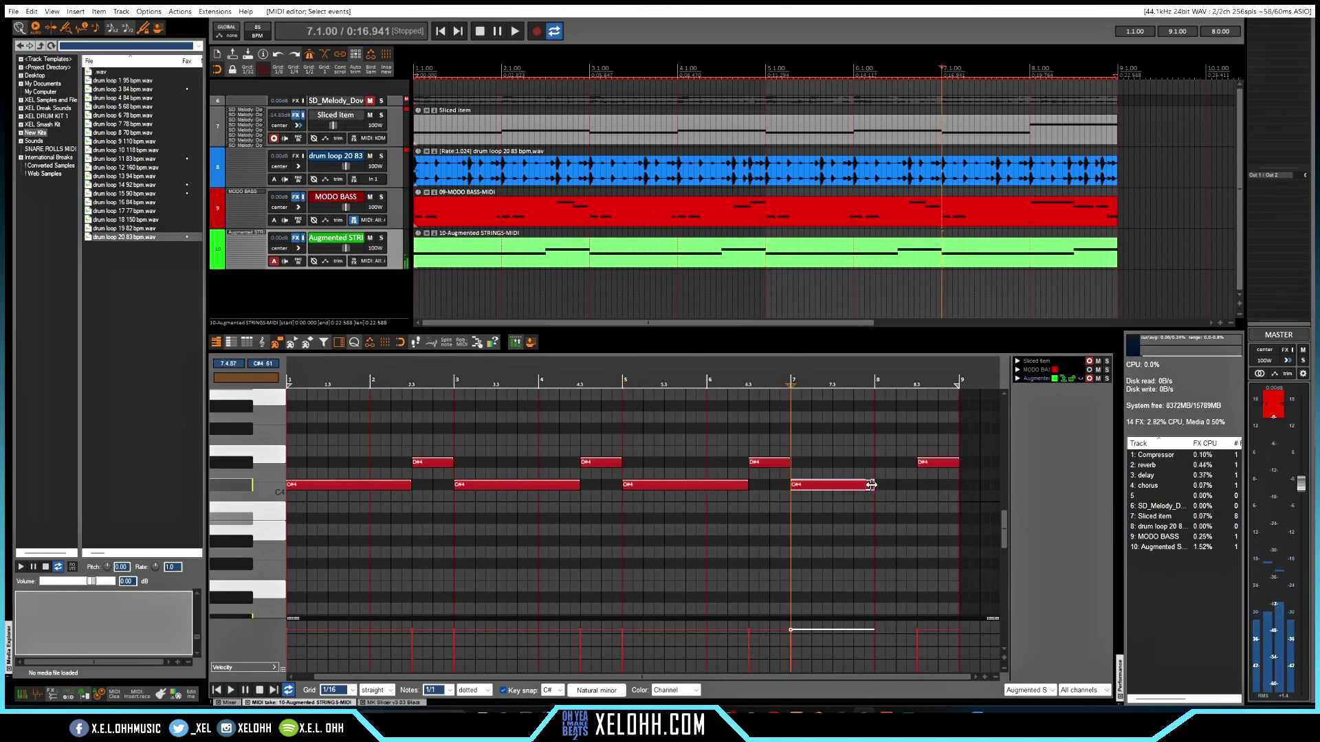
{"action": "left_click", "coordinate": [880, 451]}
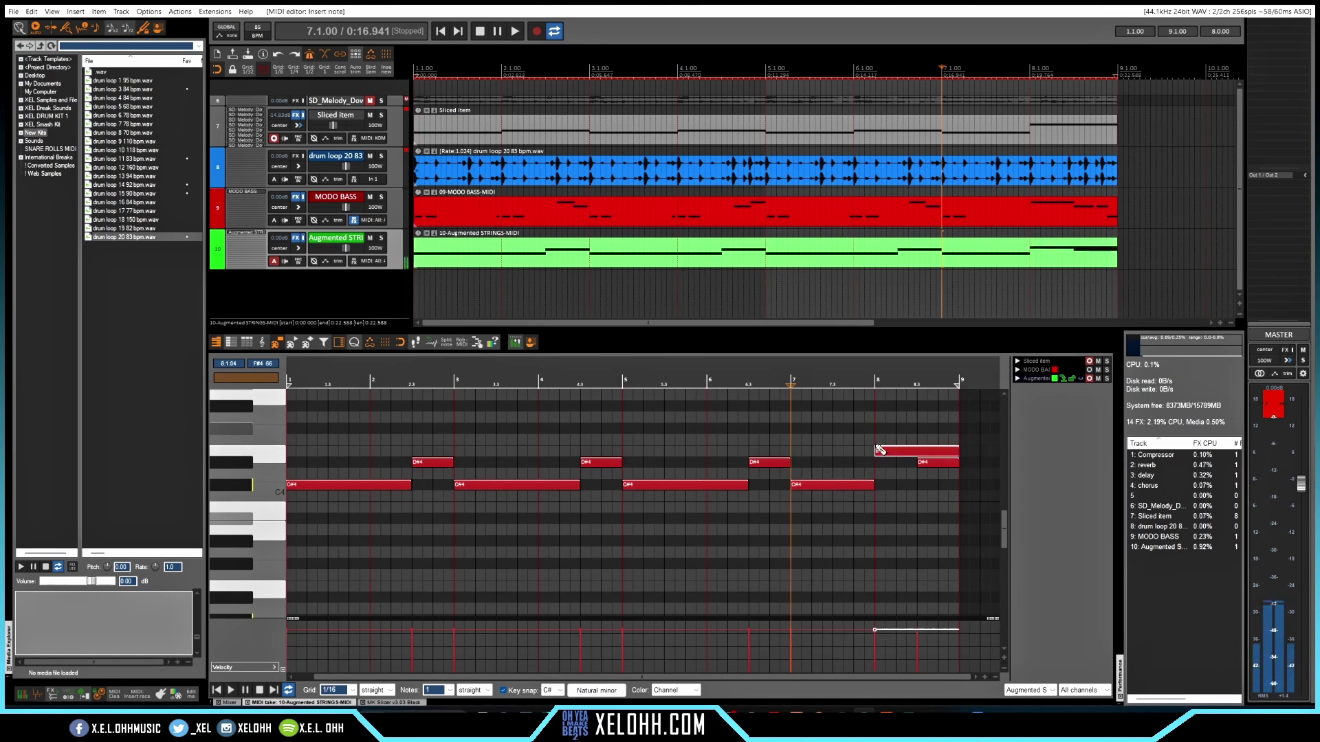
{"action": "left_click_drag", "start_coordinate": [913, 455], "coordinate": [910, 457]}
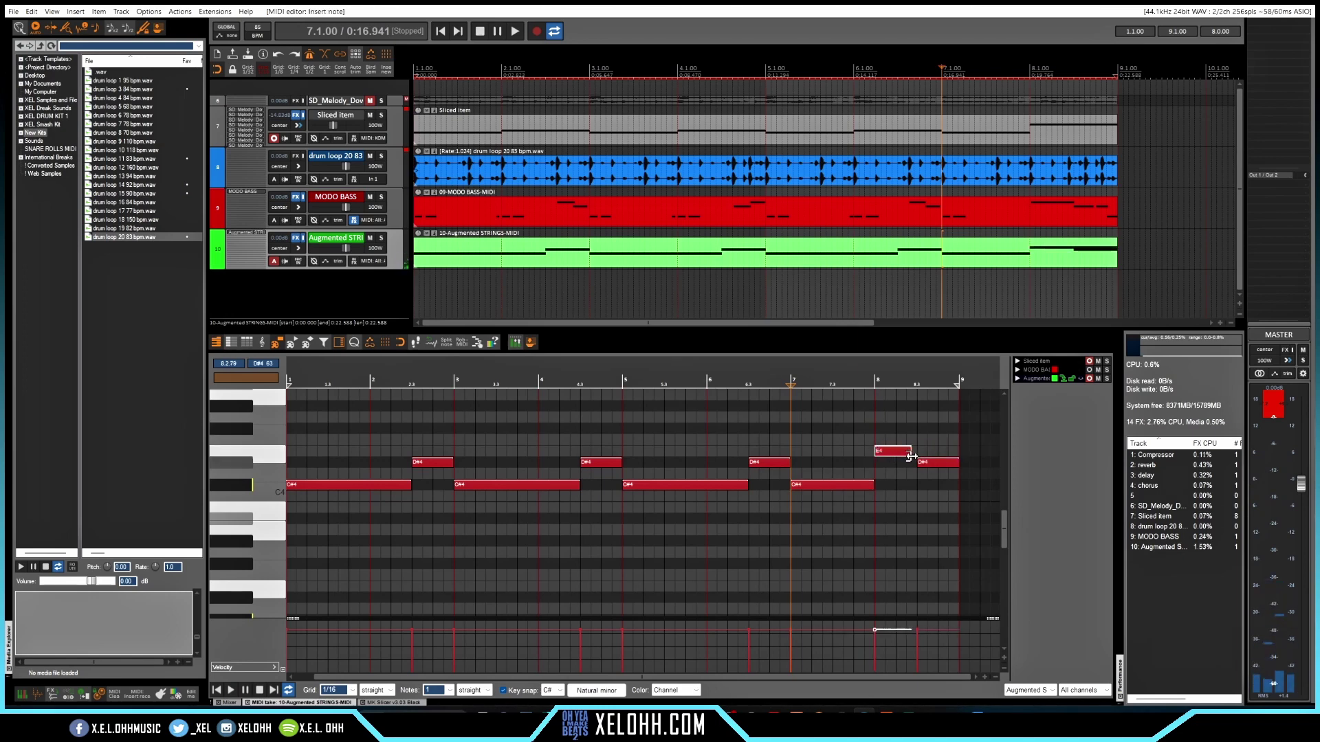
{"action": "key", "text": "space"}
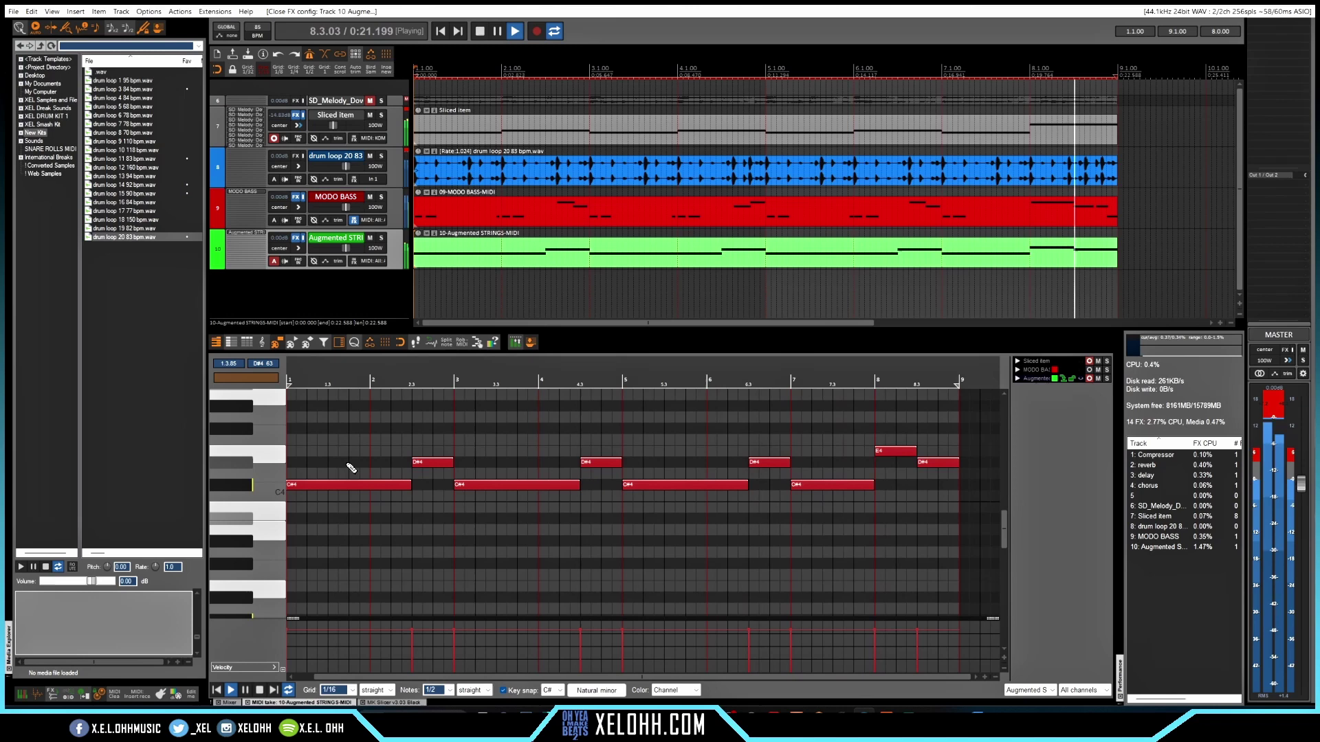
Duplicate the strings notes an octave higher so the line sounds at C#4 and C#5, then play it.
{"action": "key", "text": "space"}
{"action": "key", "text": "ctrl+a"}
{"action": "key", "text": "ctrl+c"}
{"action": "key", "text": "ctrl+v"}
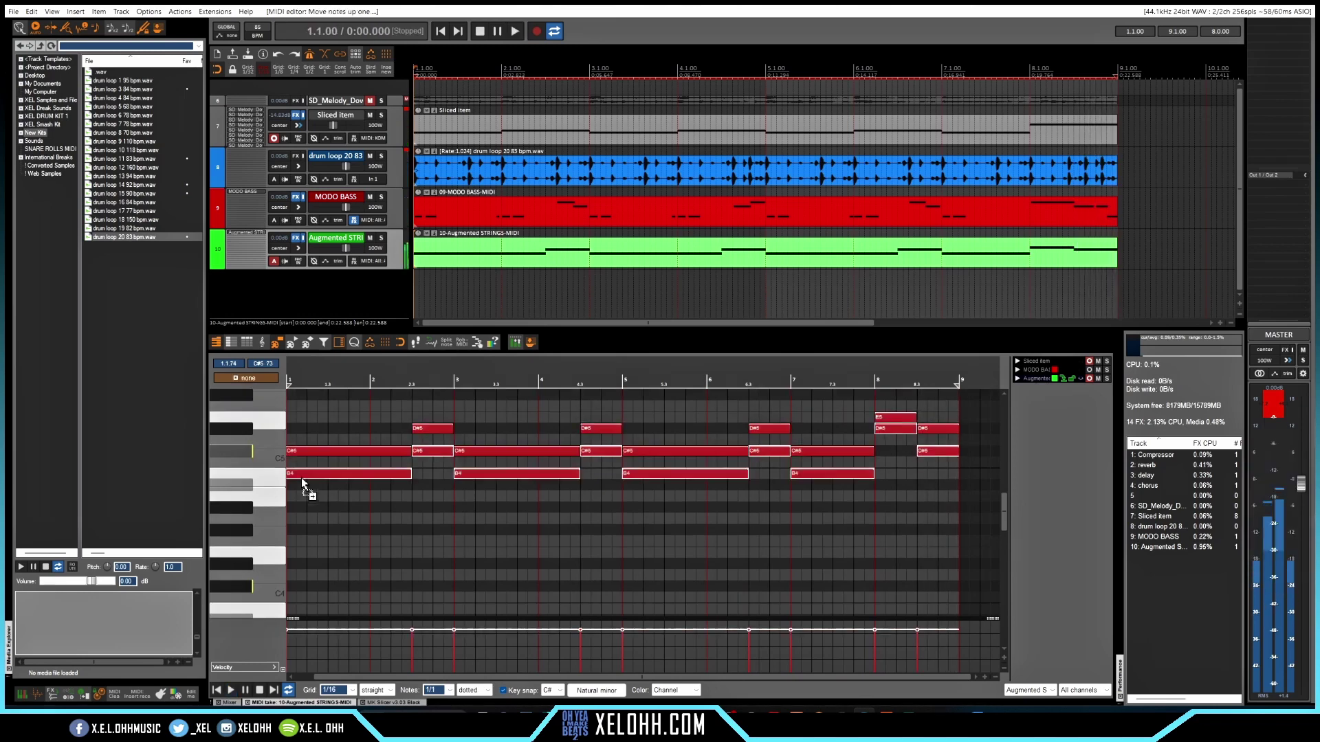
{"action": "key", "text": "ctrl+Up"}
{"action": "scroll", "coordinate": [303, 506], "scroll_direction": "up", "scroll_amount": 3}
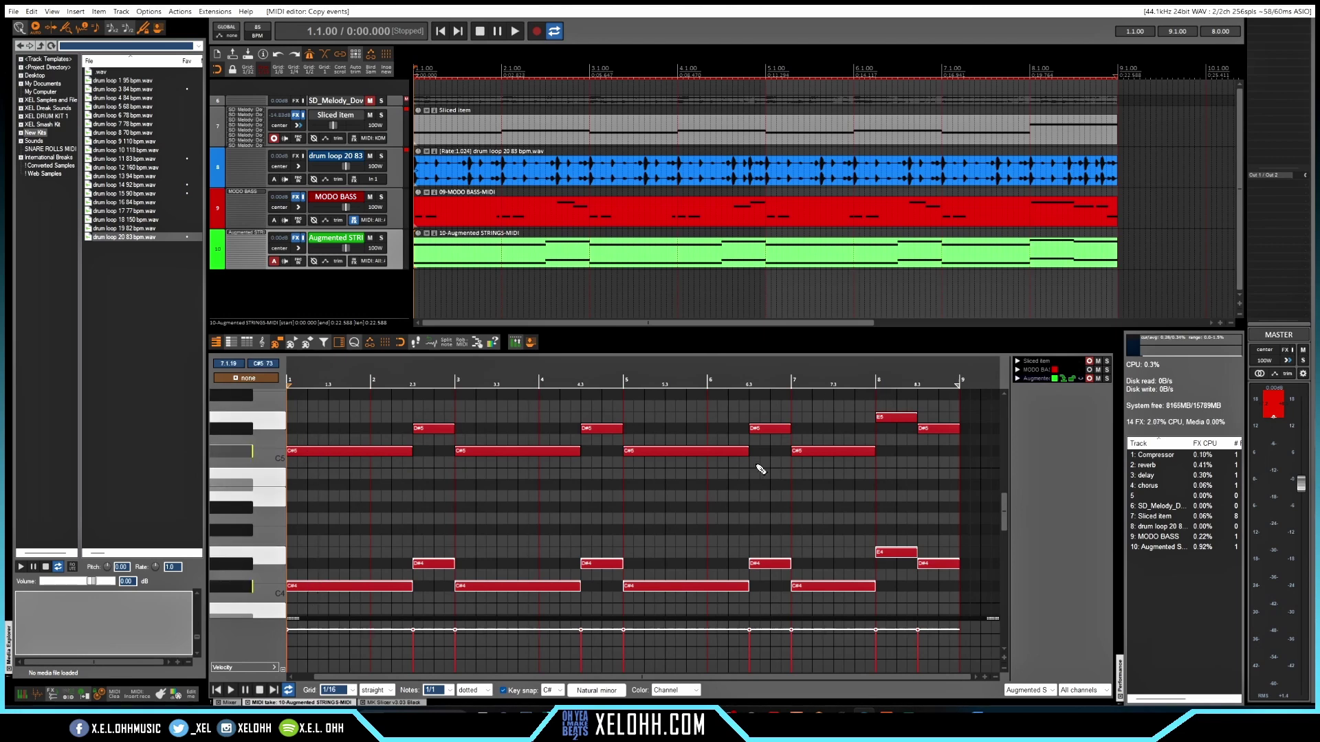
{"action": "key", "text": "space"}
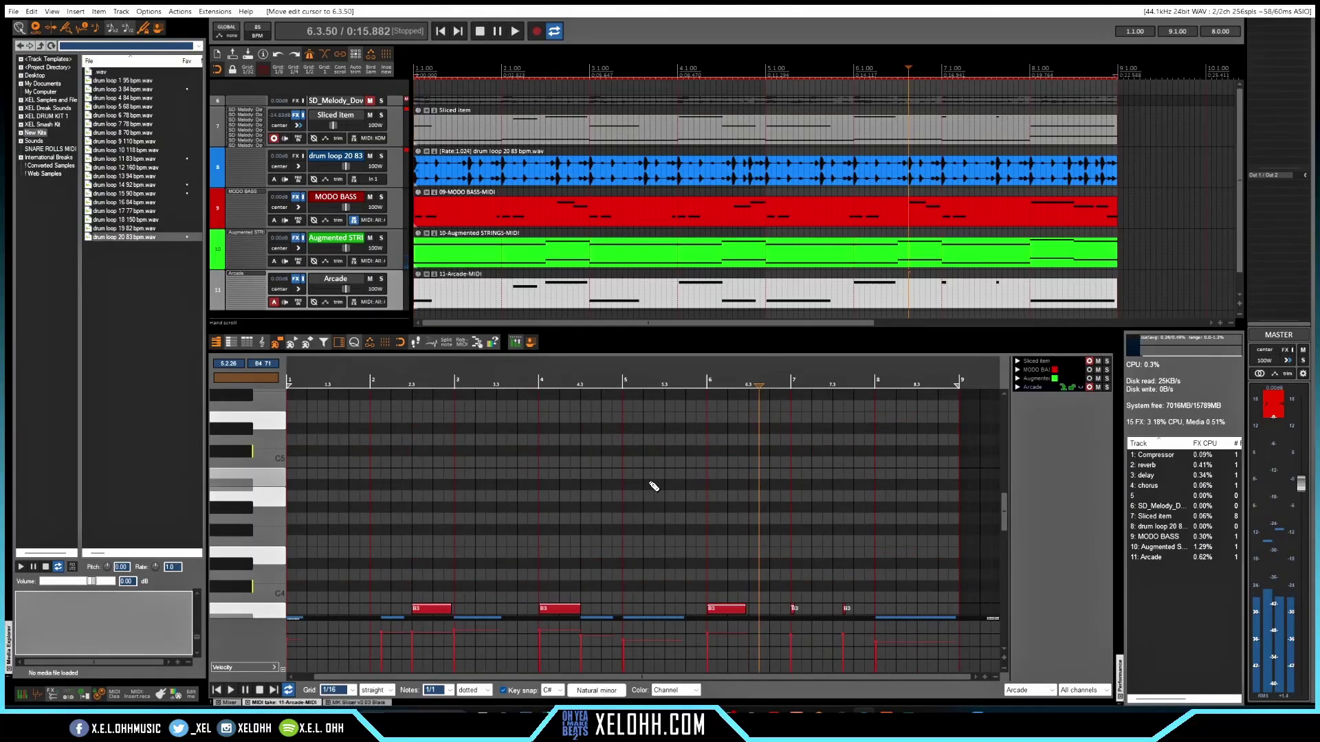
Lengthen the two short B3 notes near bar 7 and the first D3 note, playing the Arcade part back.
{"action": "scroll", "coordinate": [695, 506], "scroll_direction": "down", "scroll_amount": 5}
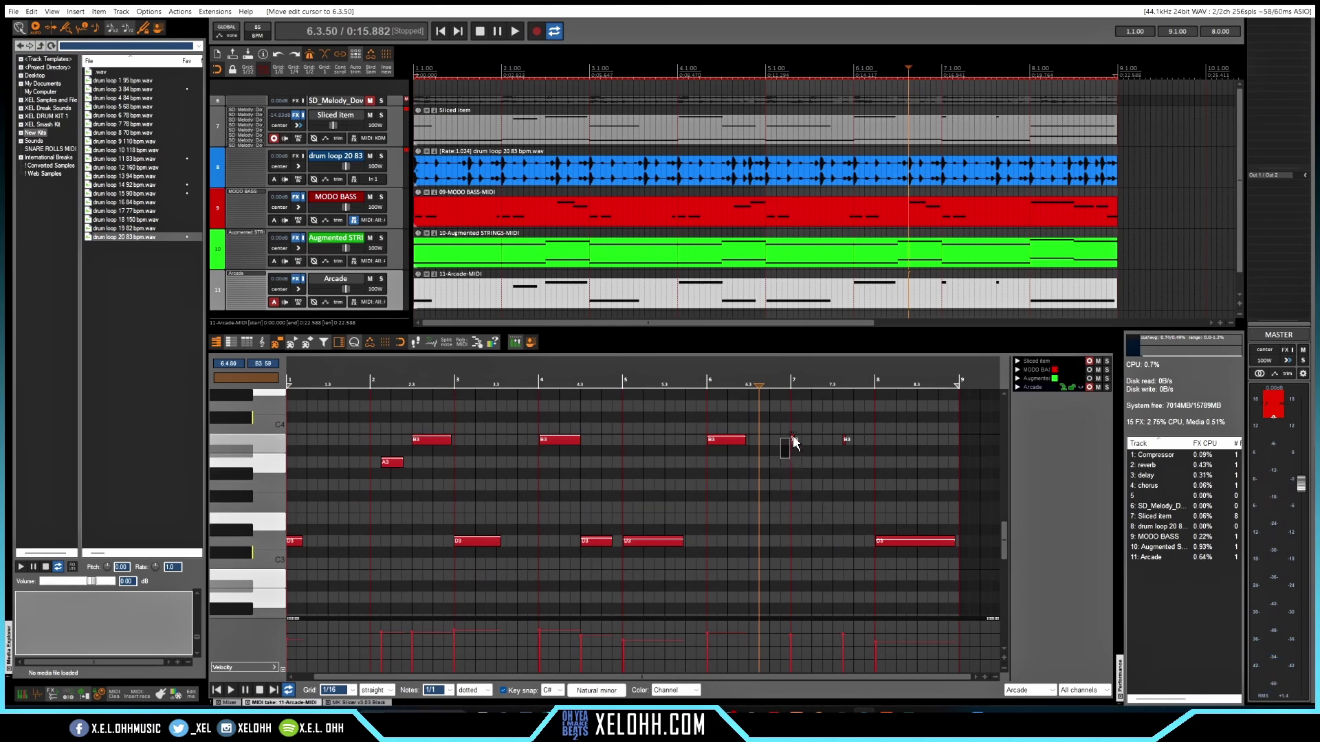
{"action": "left_click_drag", "start_coordinate": [784, 459], "coordinate": [889, 434]}
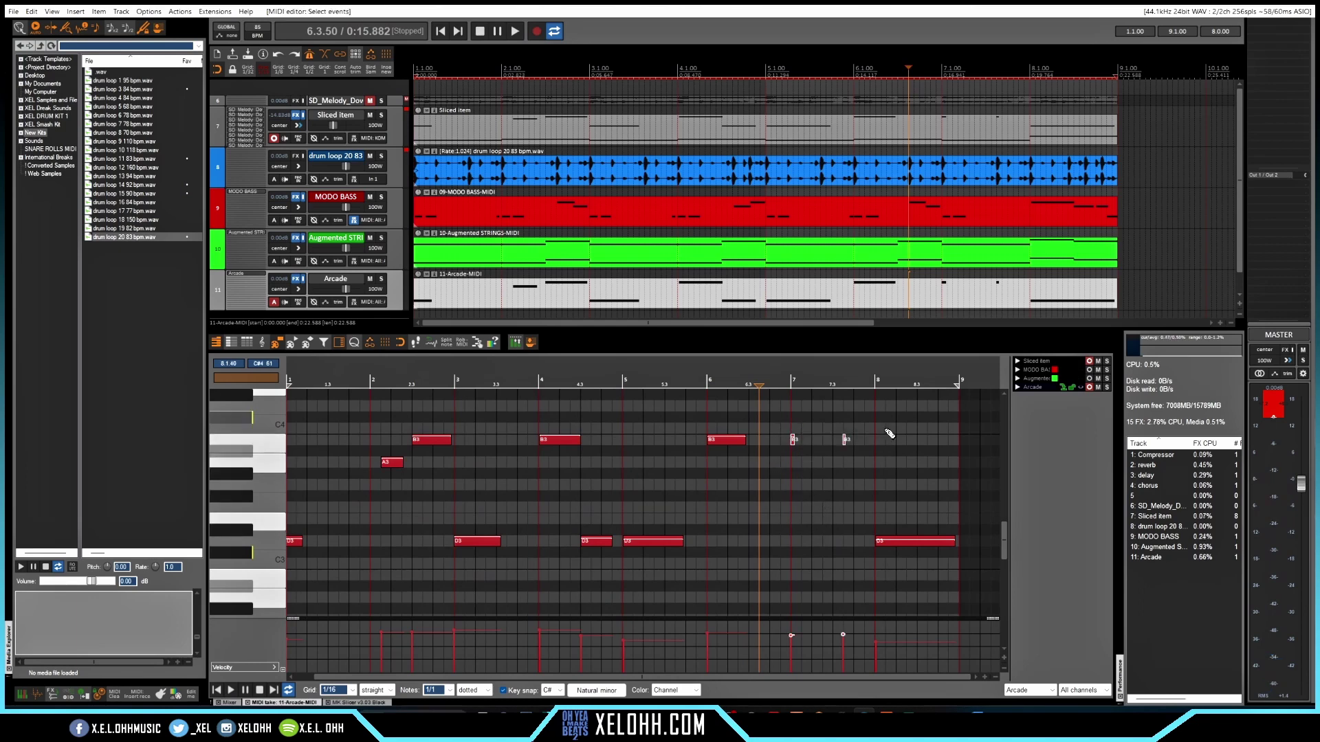
{"action": "left_click", "coordinate": [808, 441]}
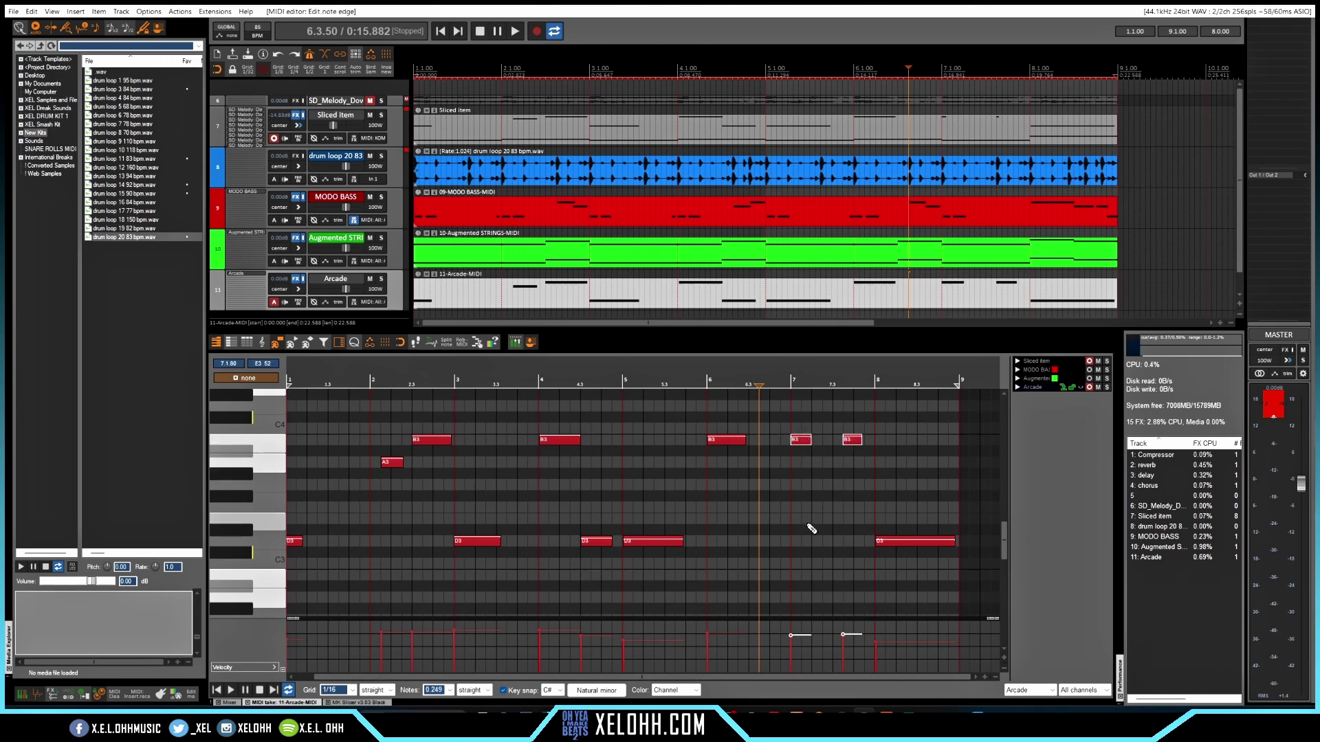
{"action": "key", "text": "space"}
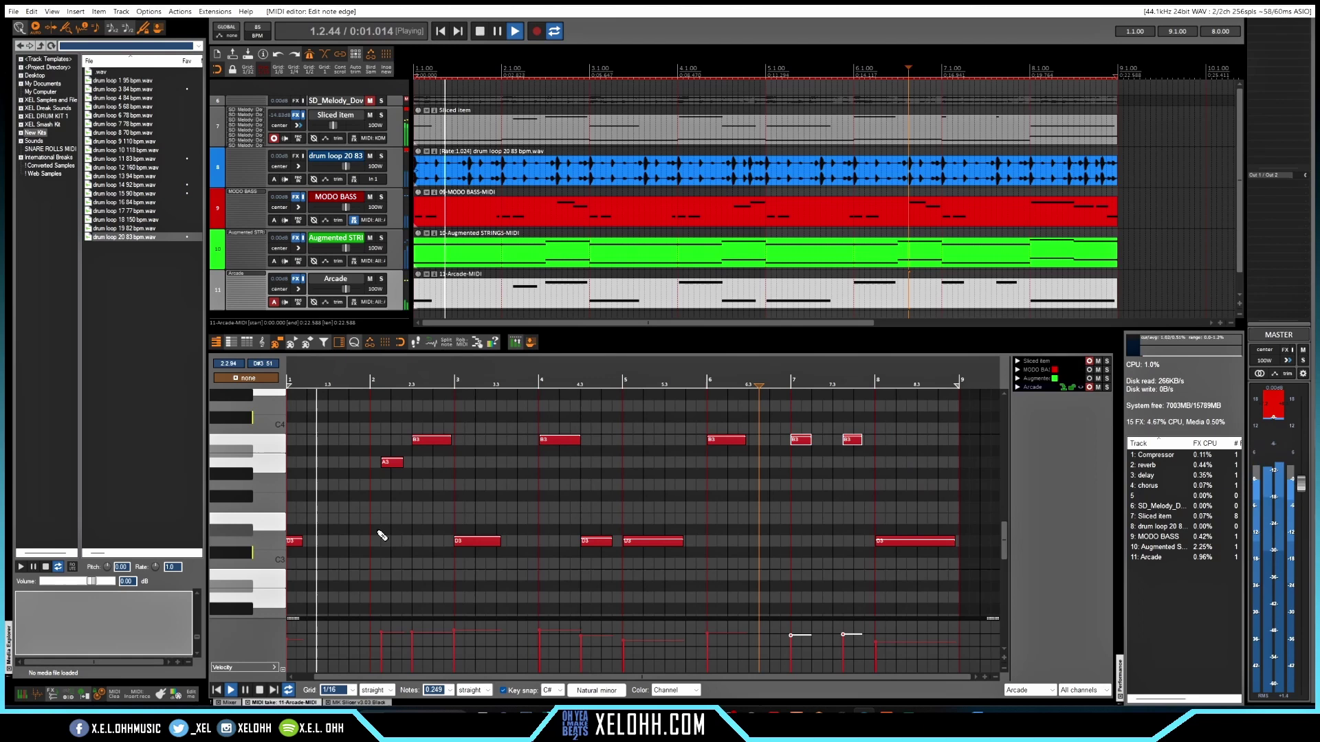
{"action": "left_click_drag", "start_coordinate": [300, 543], "coordinate": [306, 544]}
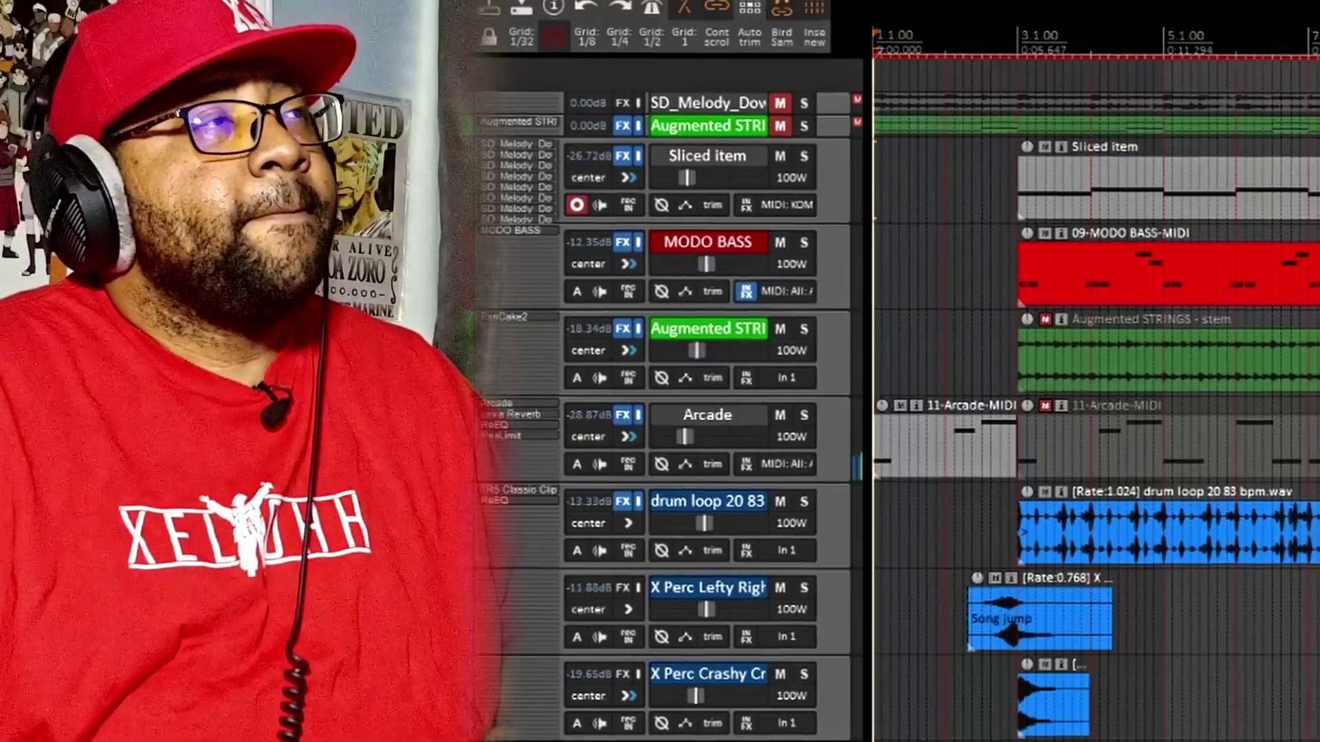
Play the full arrangement from the start through its ending around bar 27.
{"action": "key", "text": "space"}
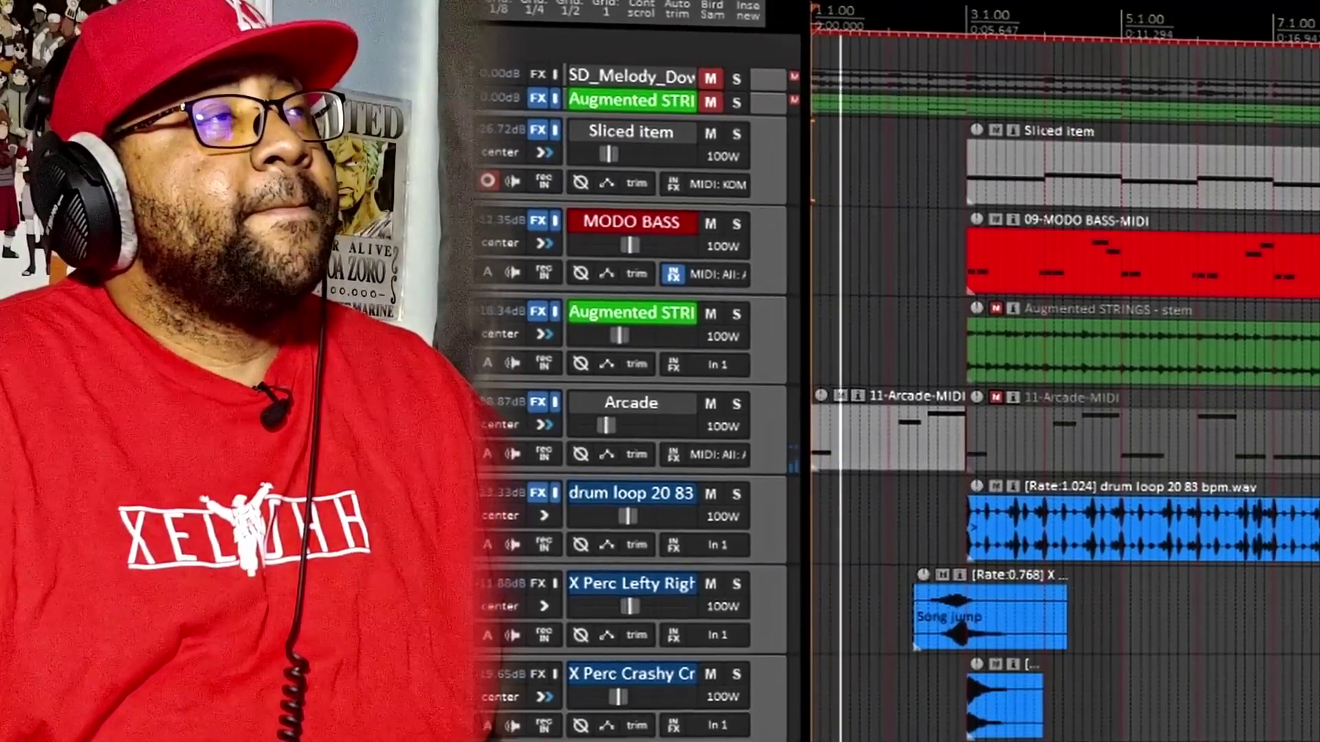